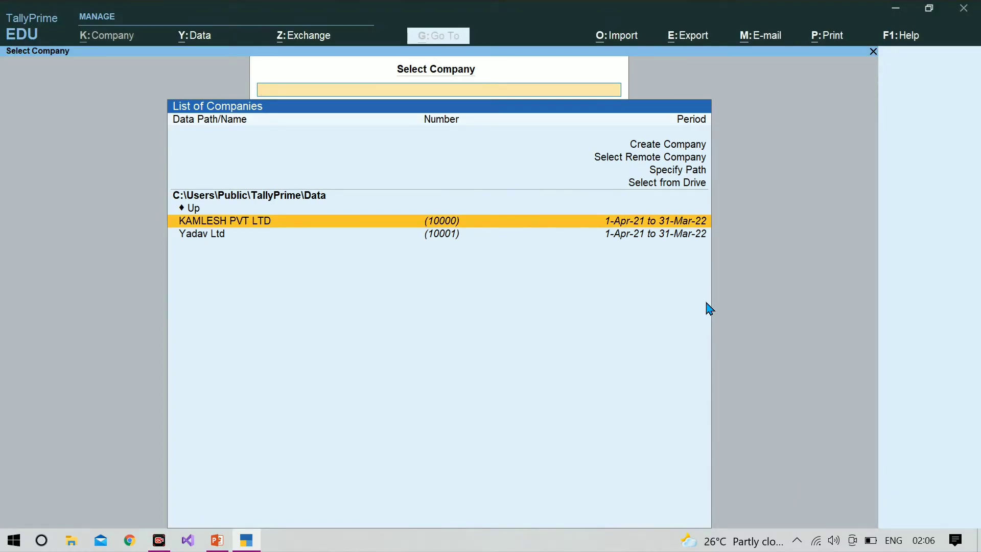
# Choose Create Company in the Select Company list to start a new company.
pyautogui.press('Up')
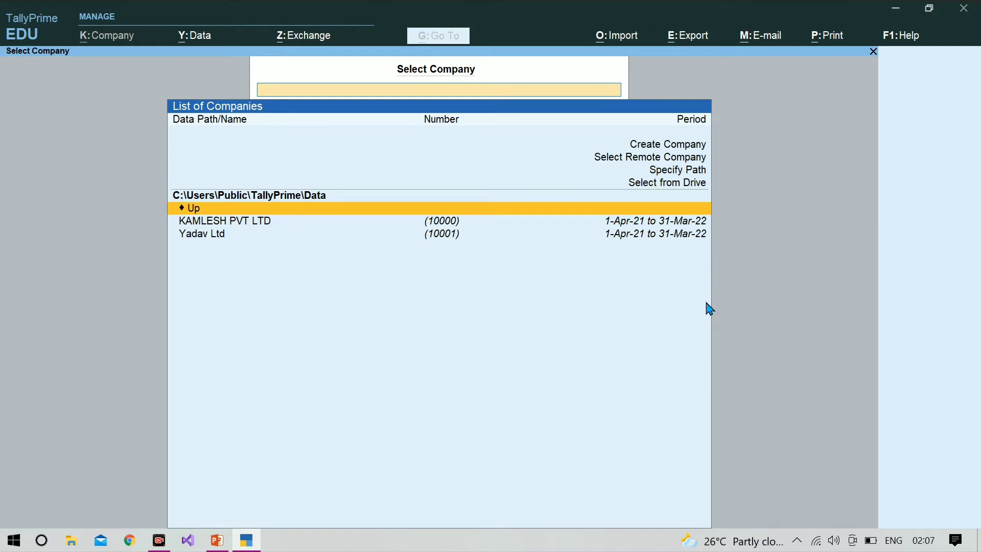
pyautogui.press('Up')
pyautogui.press('Up')
pyautogui.press('Up')
pyautogui.press('Up')
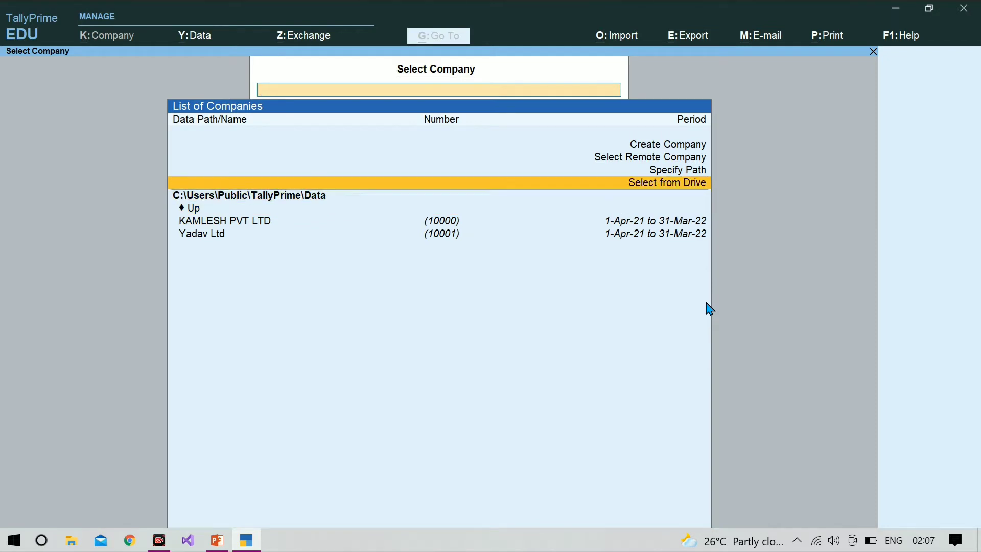
pyautogui.press('Up')
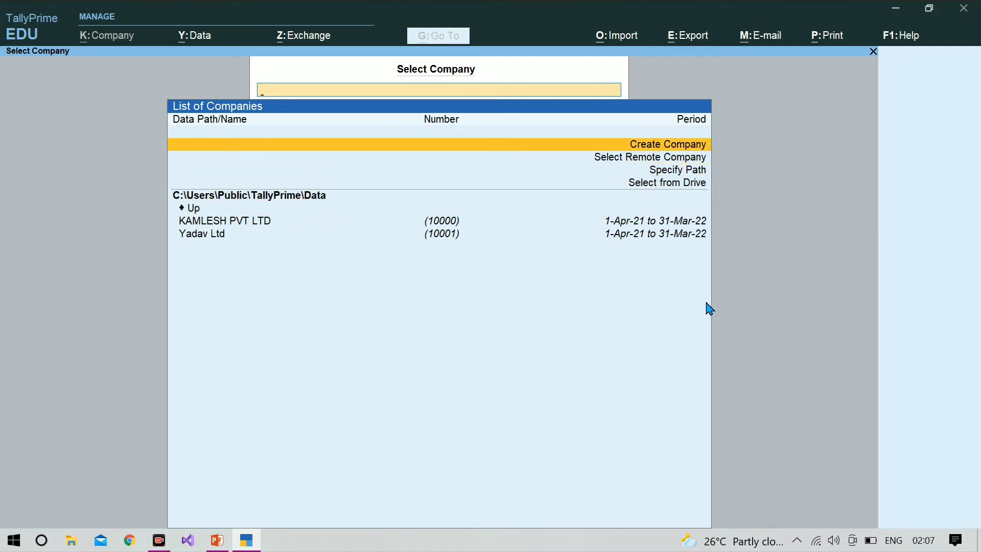
pyautogui.press('Return')
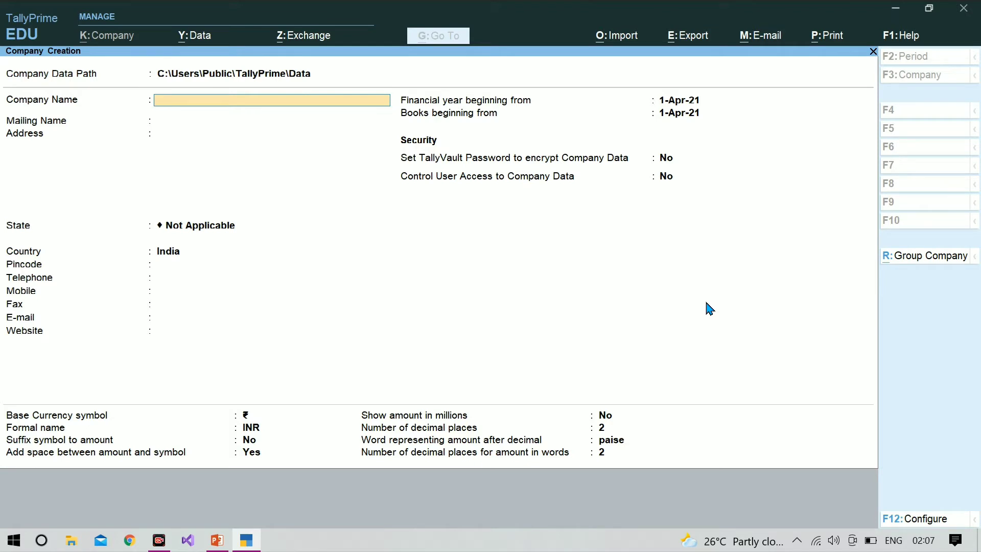
# Name the company Yadav Pvt Ltd, keep the mailing name, and set the state to Uttar Pradesh.
pyautogui.write('Yadav Pvt Ltd')
pyautogui.press('Return')
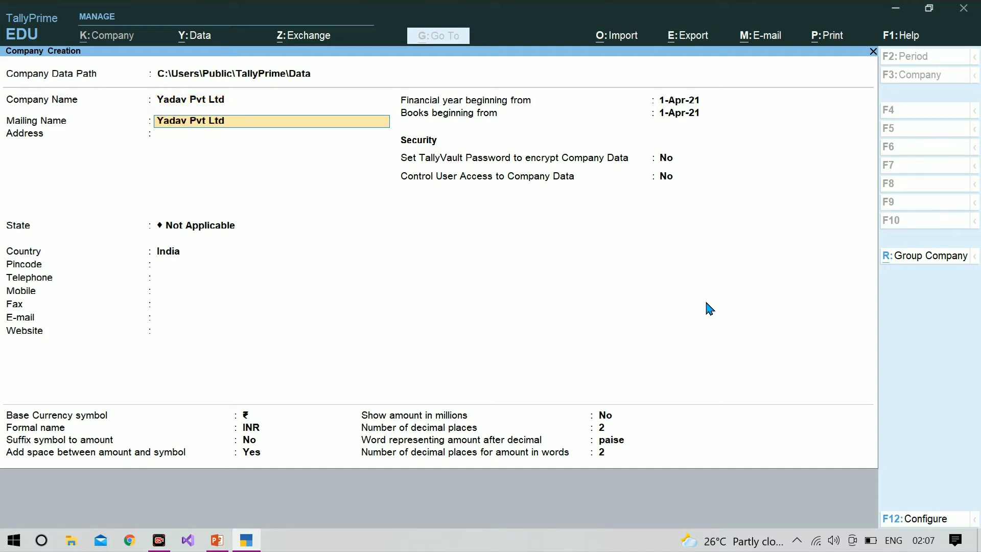
pyautogui.press('Return')
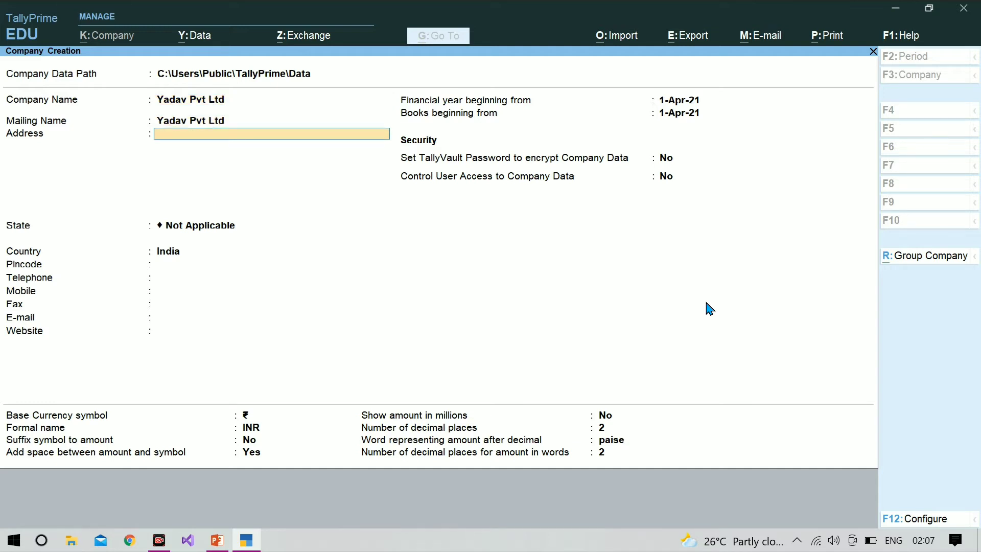
pyautogui.press('Return')
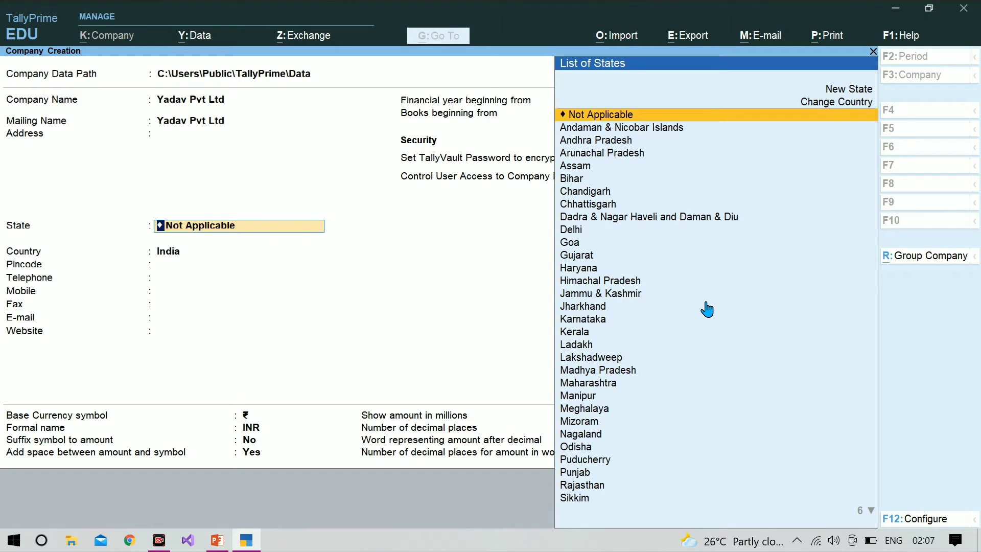
pyautogui.write('Utt')
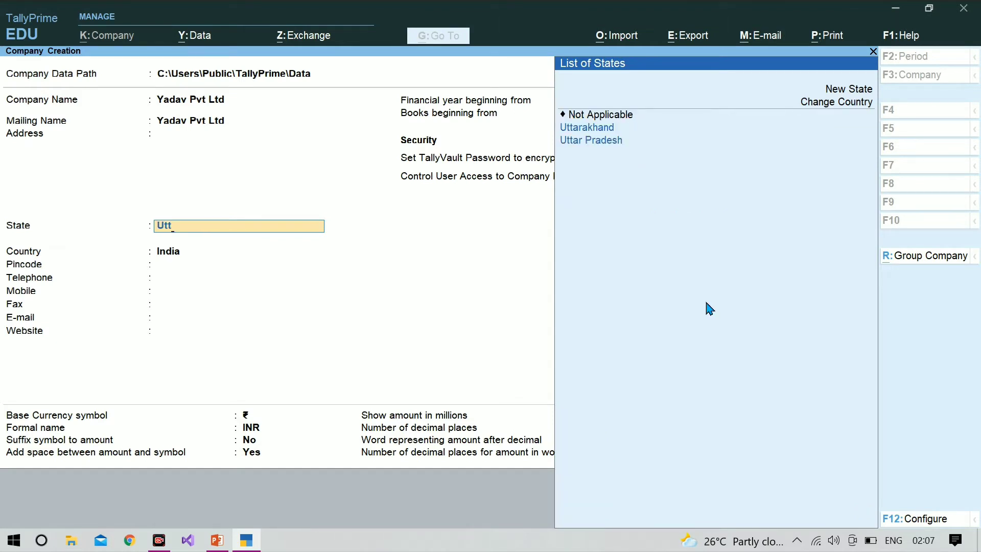
pyautogui.press('Down')
pyautogui.press('Return')
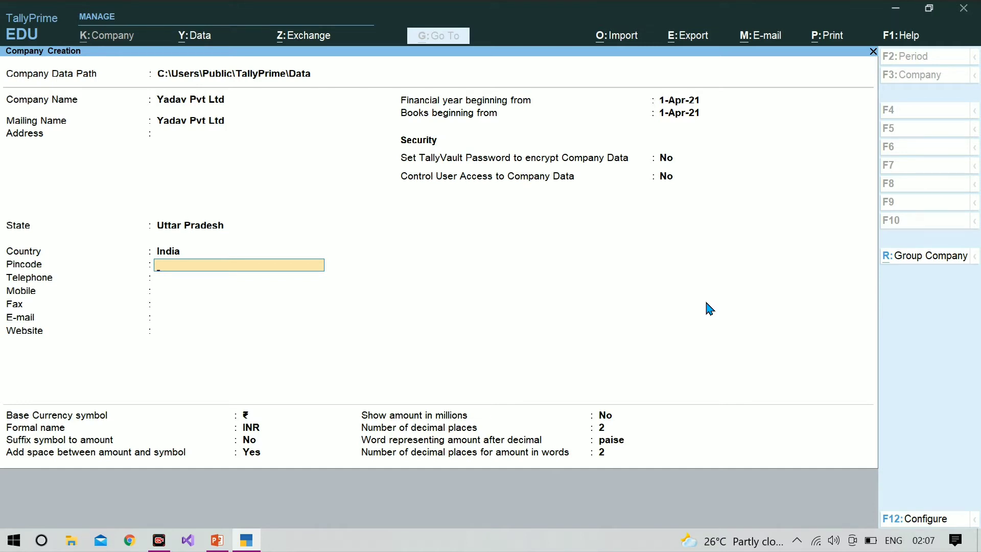
# Keep India as the country, leave contact fields and year dates unchanged, and save the company.
pyautogui.press('BackSpace')
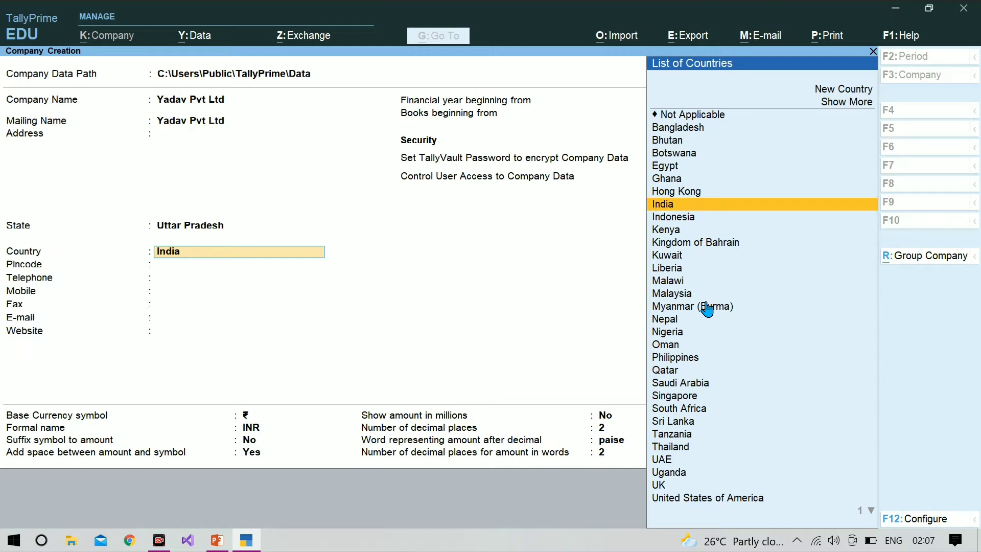
pyautogui.press('Return')
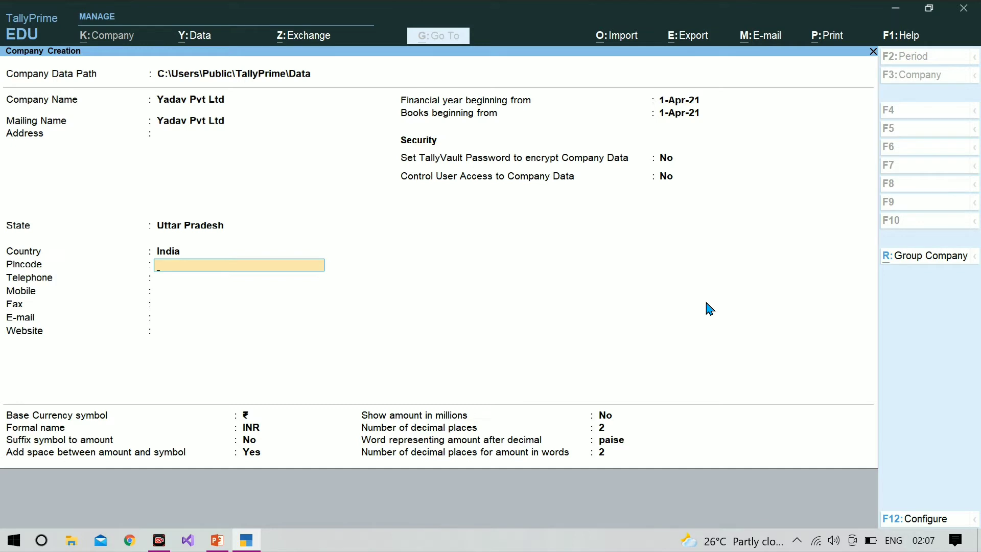
pyautogui.press('Return')
pyautogui.press('Return')
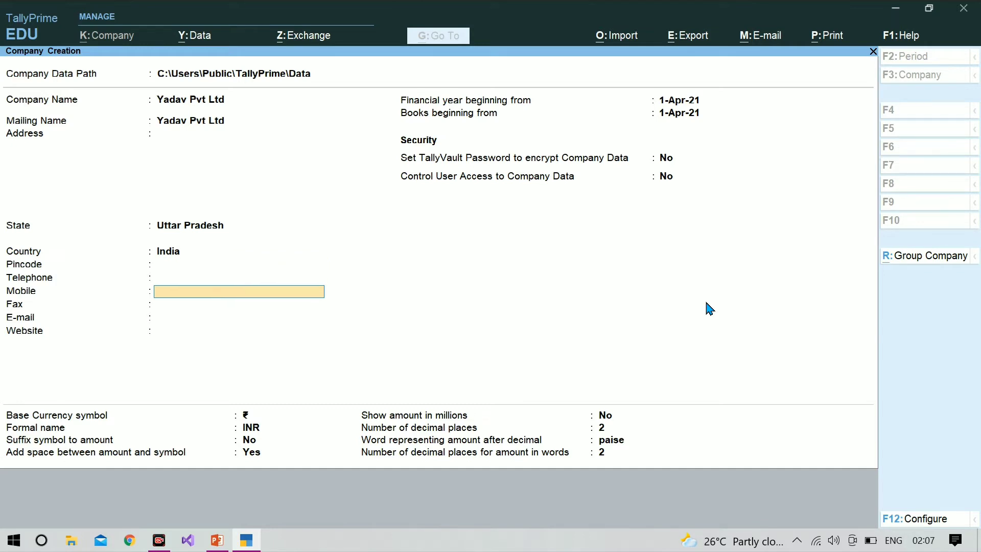
pyautogui.press('Return')
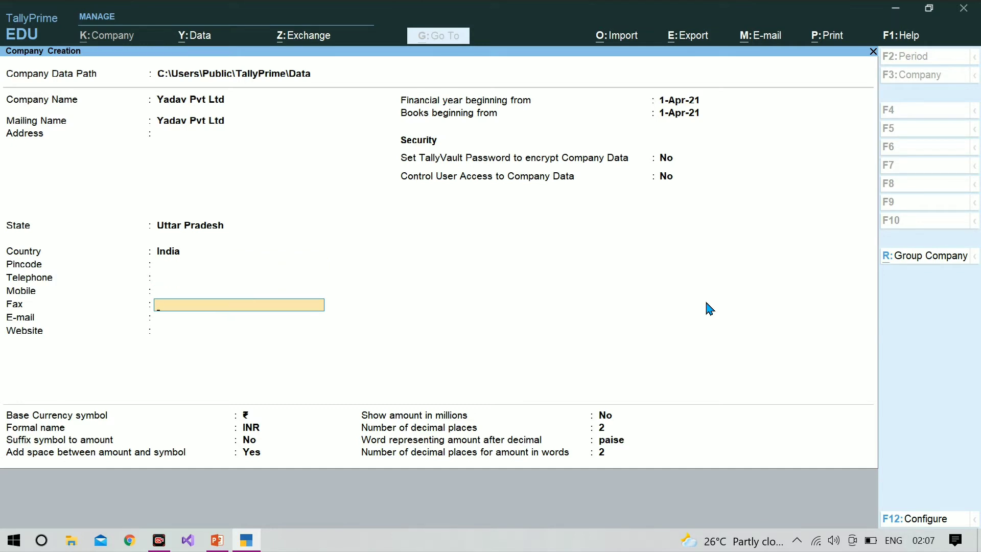
pyautogui.press('Return')
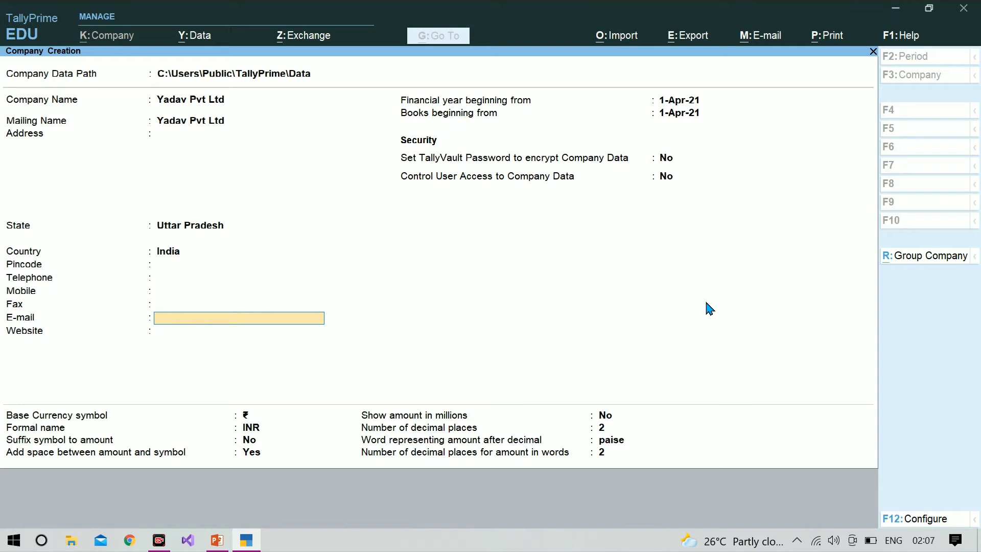
pyautogui.press('Return')
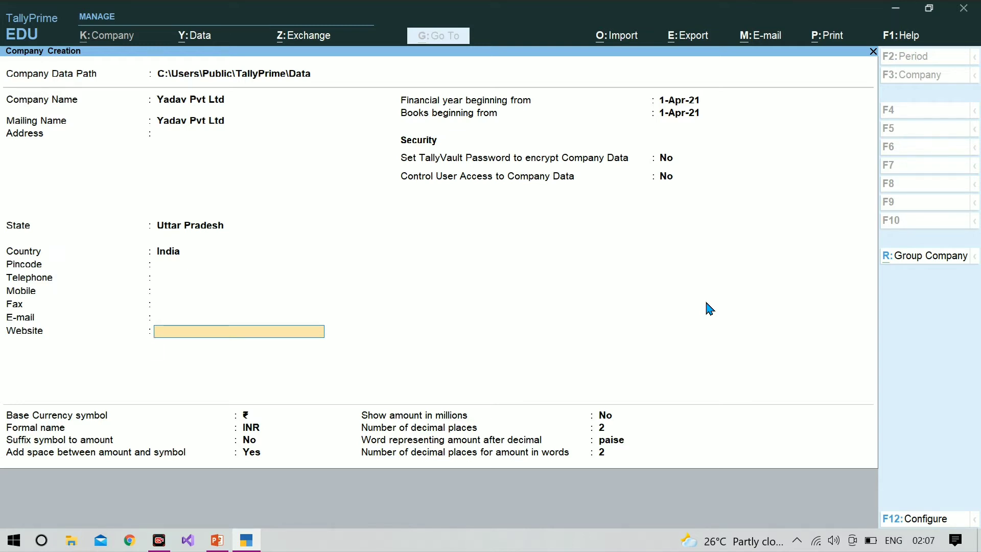
pyautogui.press('Return')
pyautogui.press('Return')
pyautogui.press('Return')
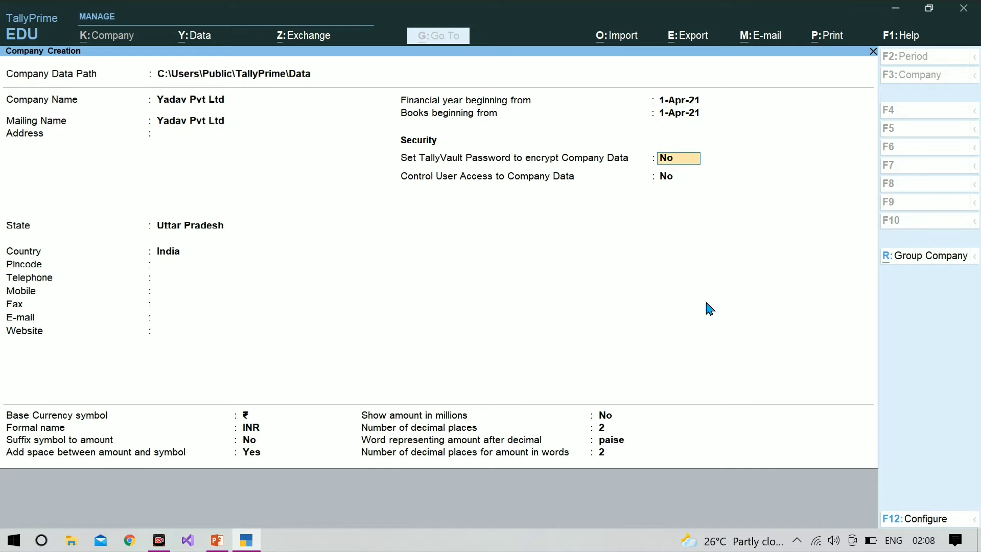
pyautogui.press('ctrl')
pyautogui.hotkey('ctrl', 'a')
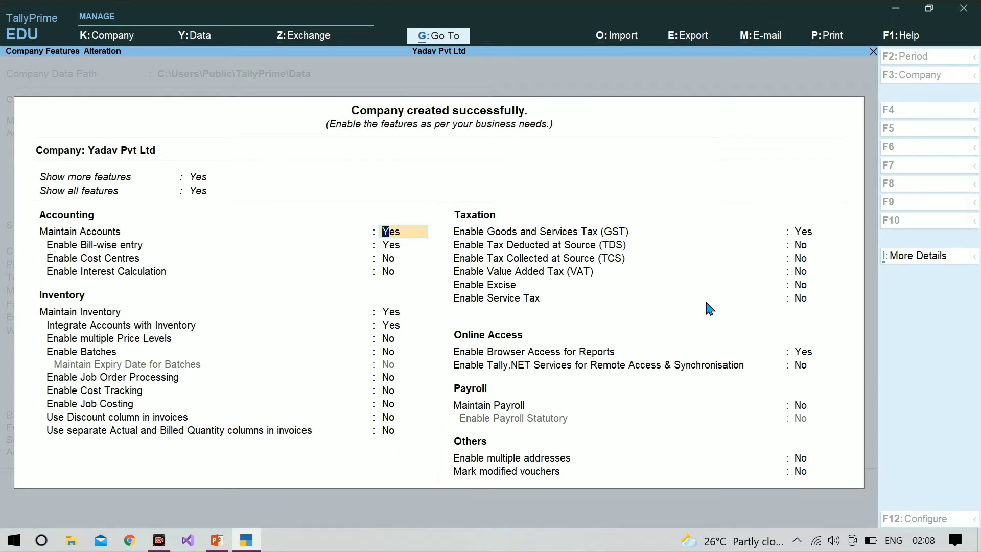
# Accept Yadav Pvt Ltd's default accounting and inventory features without changes.
pyautogui.press('Return')
pyautogui.press('Return')
pyautogui.press('Return')
pyautogui.press('Return')
pyautogui.press('Return')
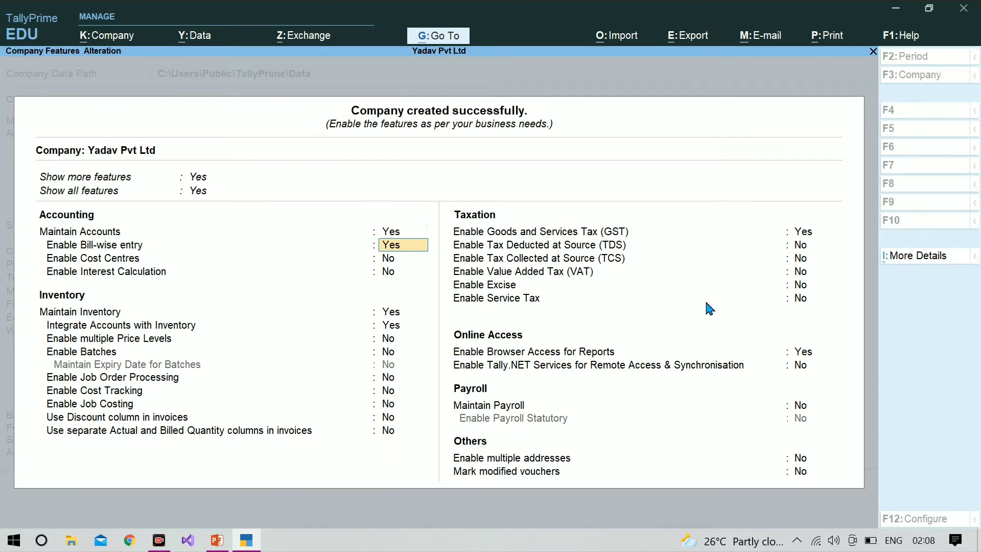
pyautogui.press('Return')
pyautogui.press('Return')
pyautogui.press('Return')
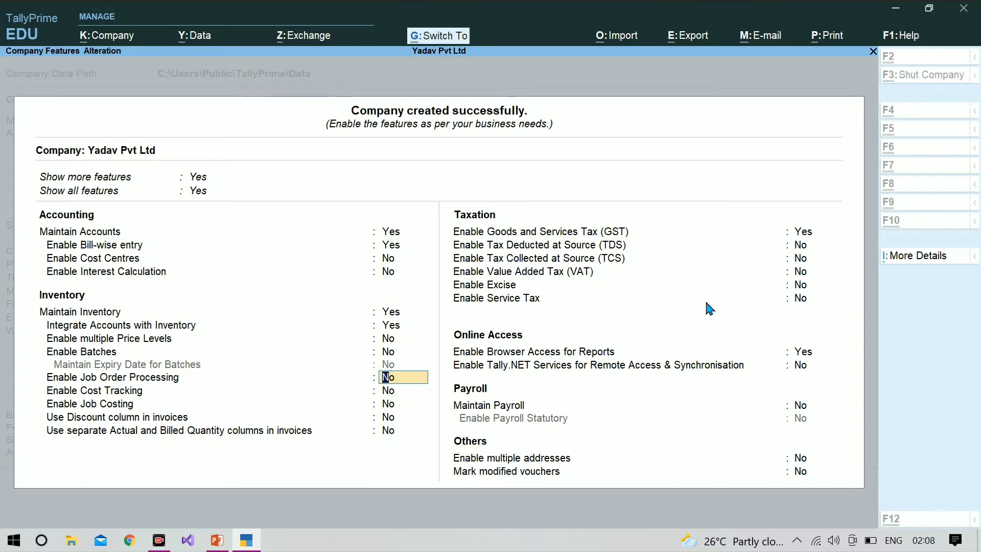
pyautogui.hotkey('ctrl', 'a')
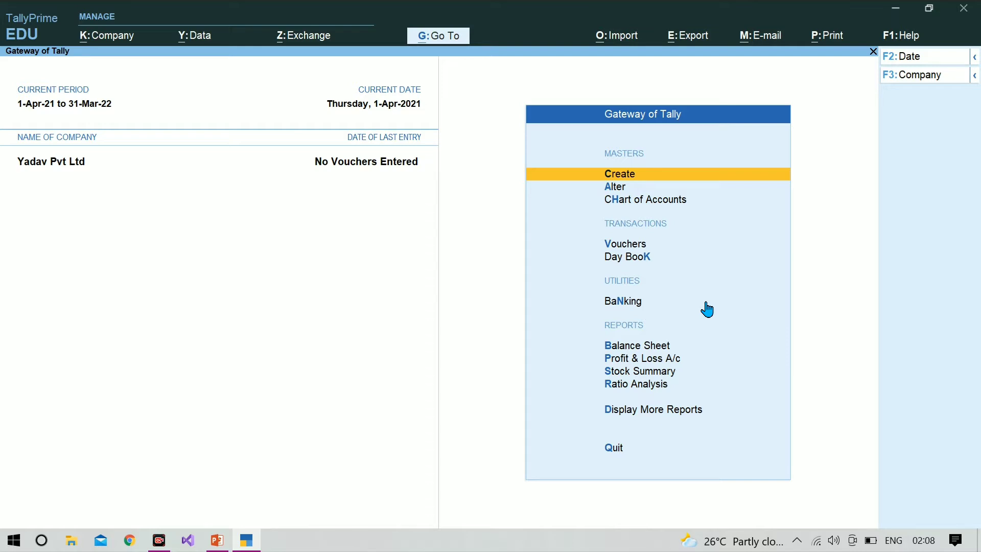
# Start a new Ledger master from the List of Masters.
pyautogui.press('Return')
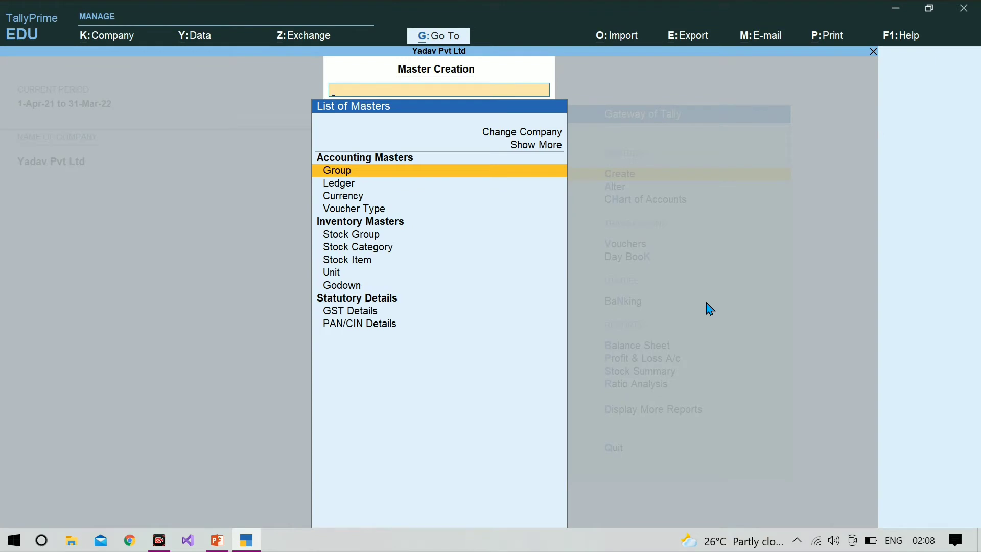
pyautogui.press('Escape')
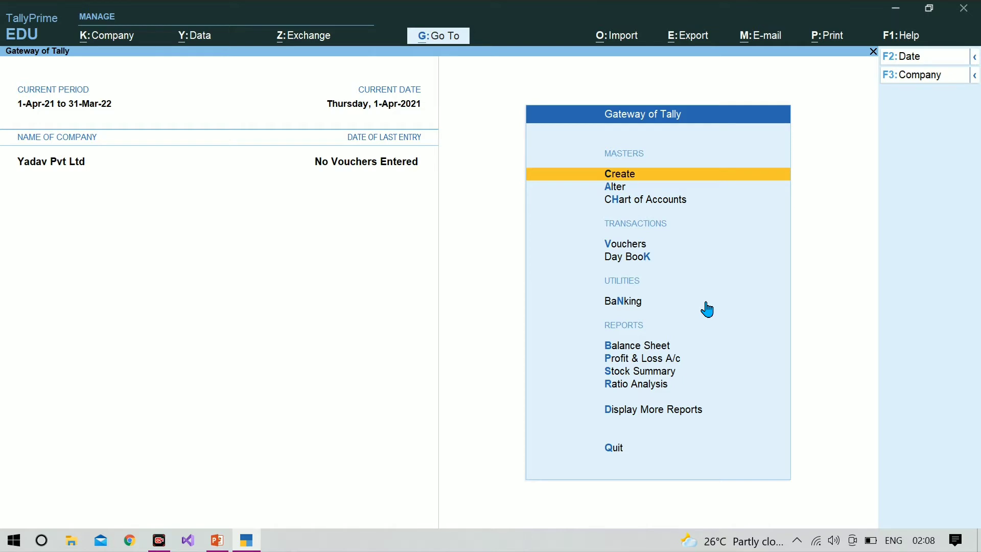
pyautogui.press('Return')
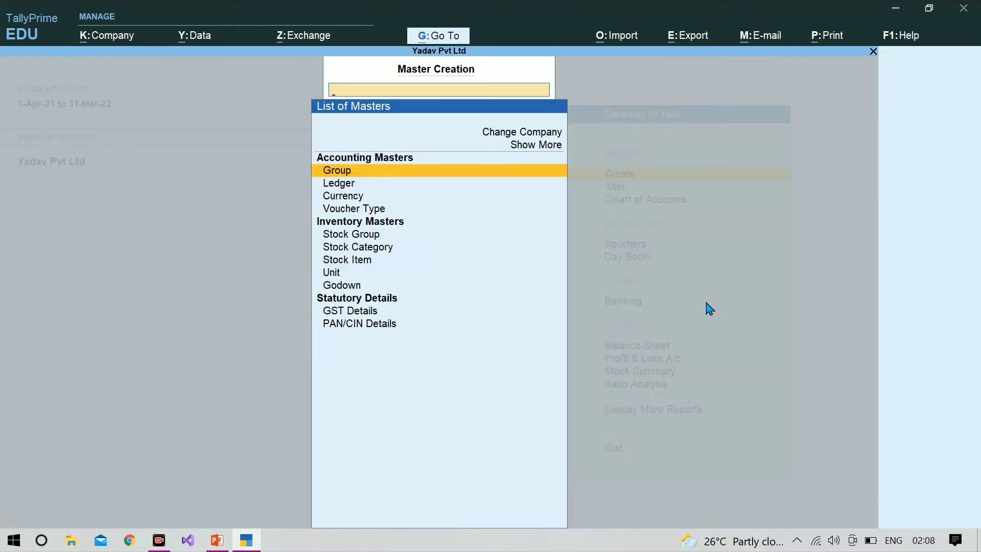
pyautogui.press('Down')
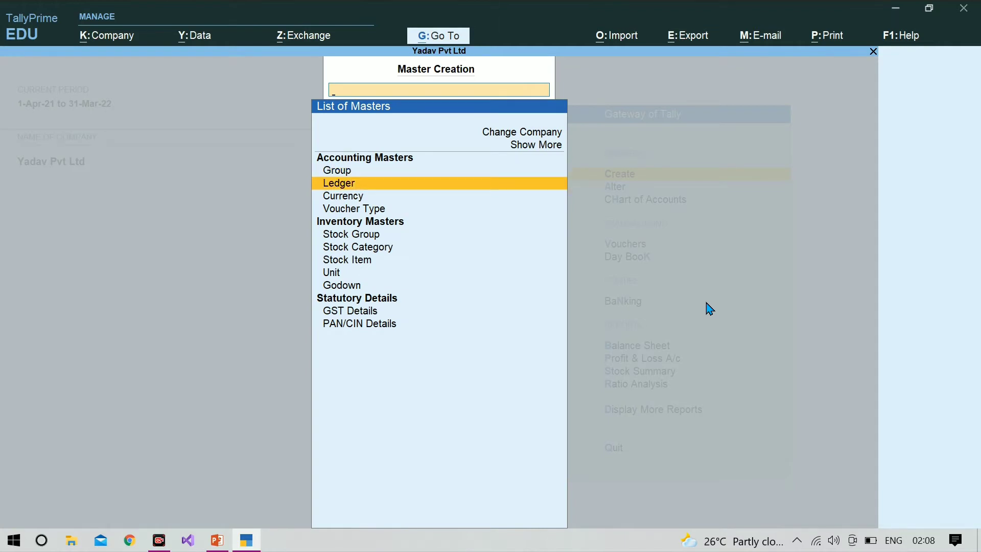
pyautogui.press('Return')
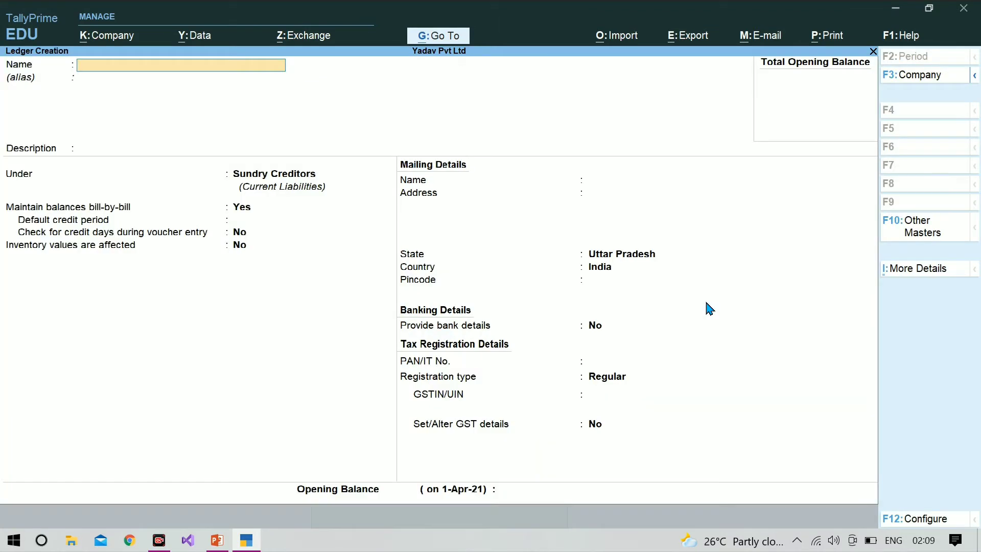
# Save ledger Icm Infotect under Sundry Creditors with bill-by-bill balances, then quit the blank form.
pyautogui.write('Icm Infotect')
pyautogui.press('Return')
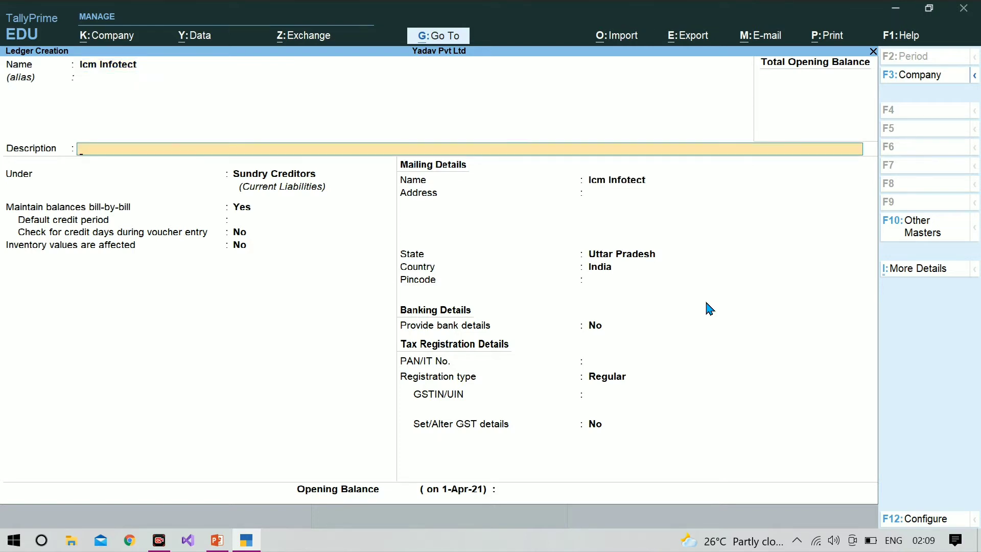
pyautogui.press('Return')
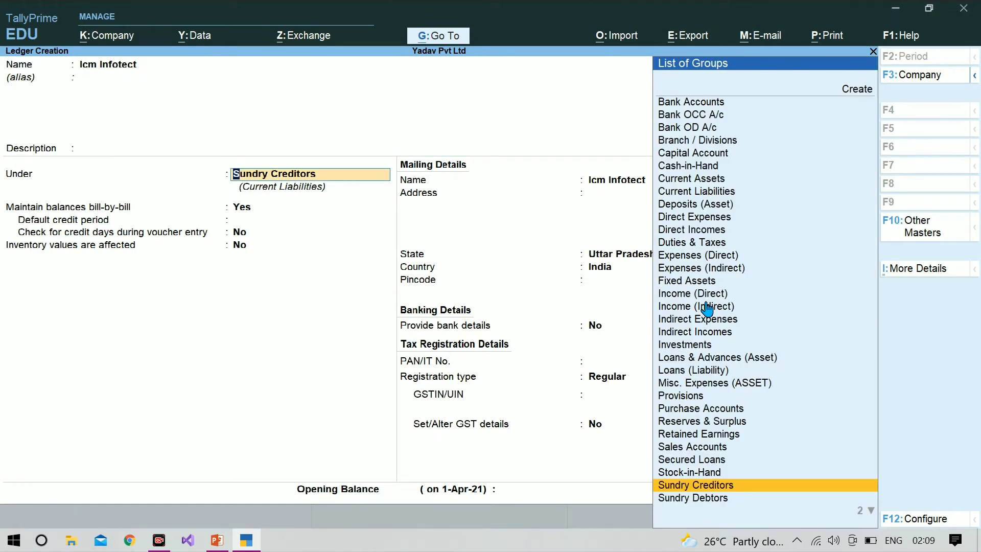
pyautogui.press('Return')
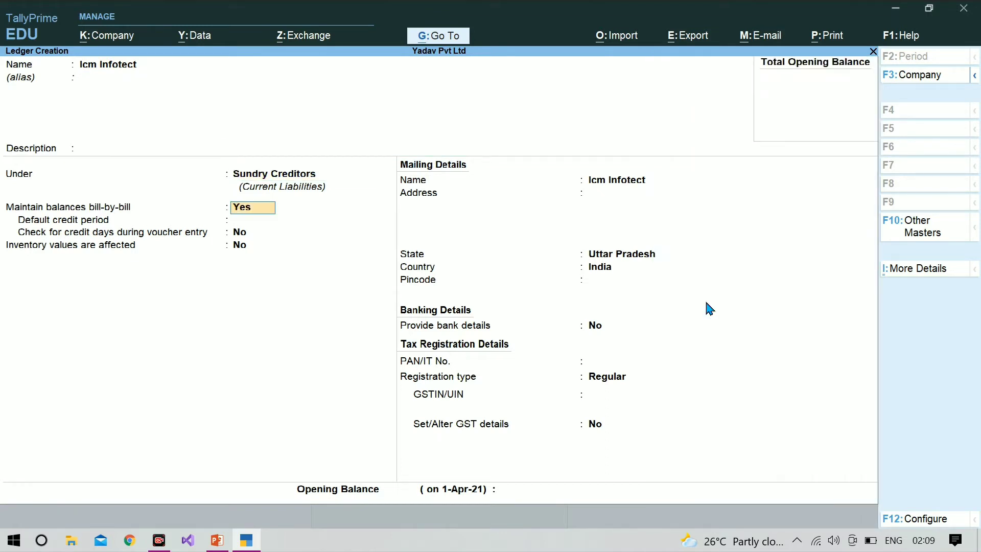
pyautogui.press('Return')
pyautogui.press('Return')
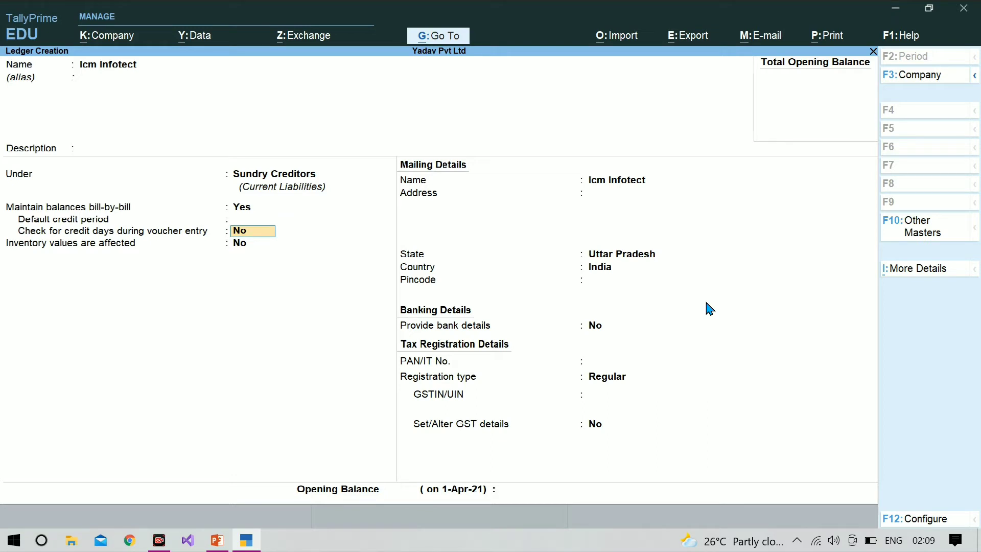
pyautogui.hotkey('ctrl', 'a')
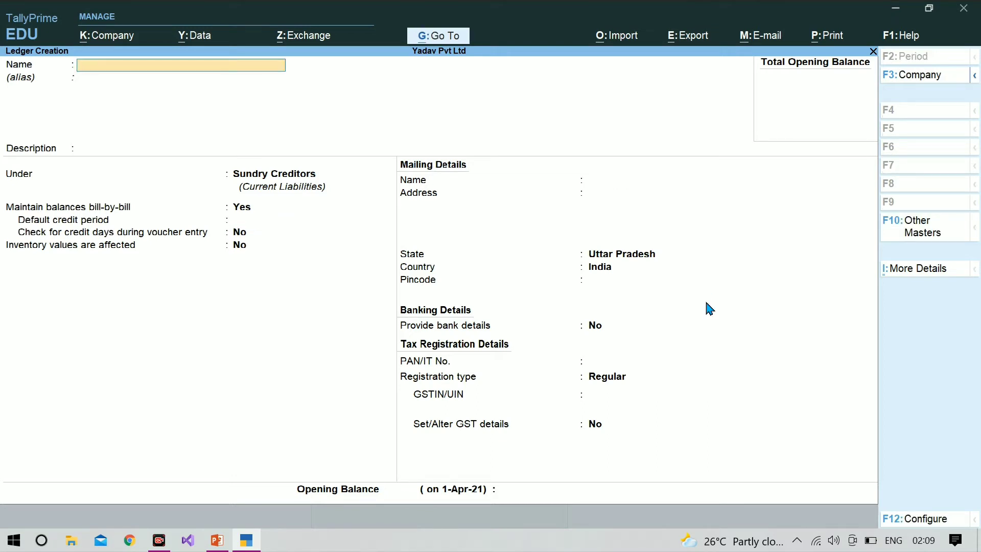
pyautogui.press('Escape')
pyautogui.press('Return')
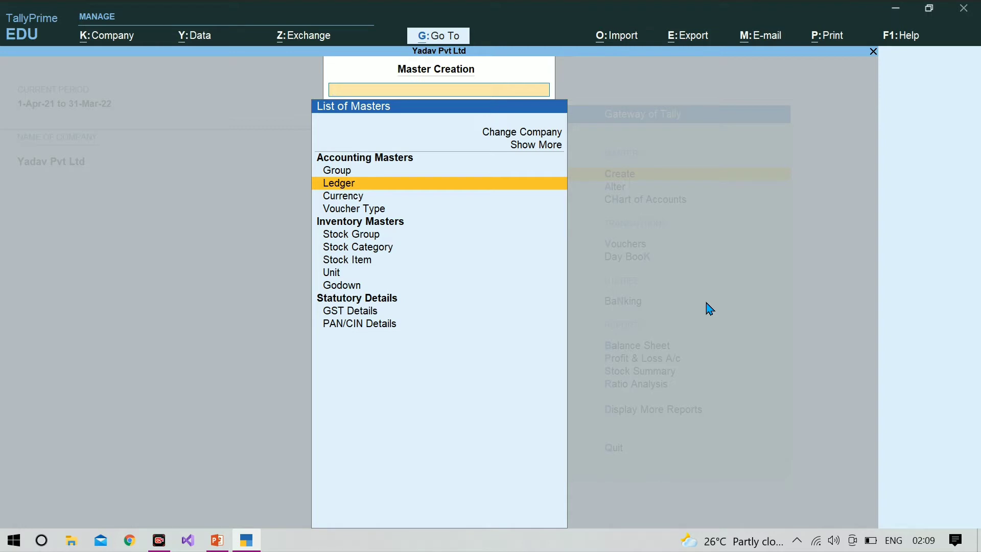
# Start stock item Computer under Primary, category Not Applicable, and begin creating its unit.
pyautogui.press('Down')
pyautogui.press('Down')
pyautogui.press('Down')
pyautogui.press('Down')
pyautogui.press('Down')
pyautogui.press('Down')
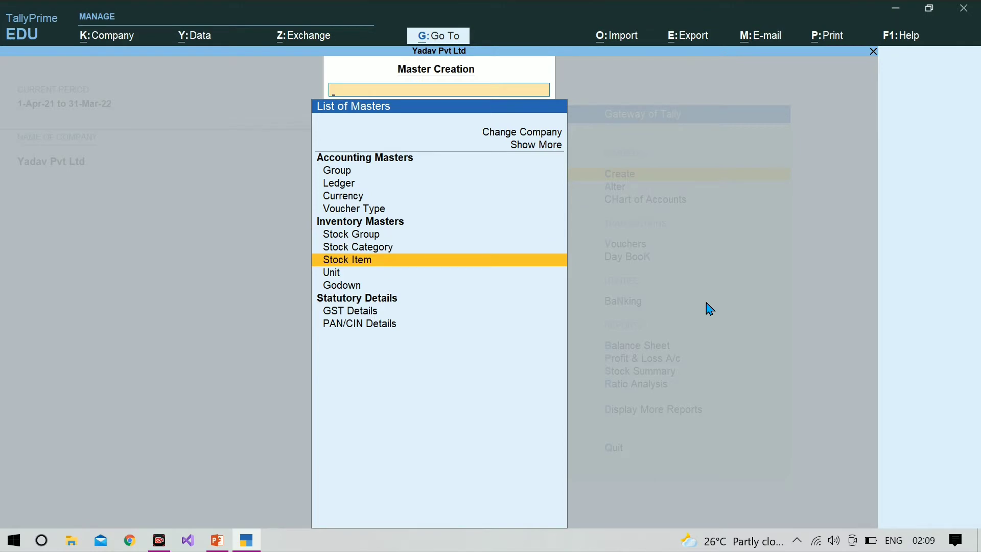
pyautogui.press('Return')
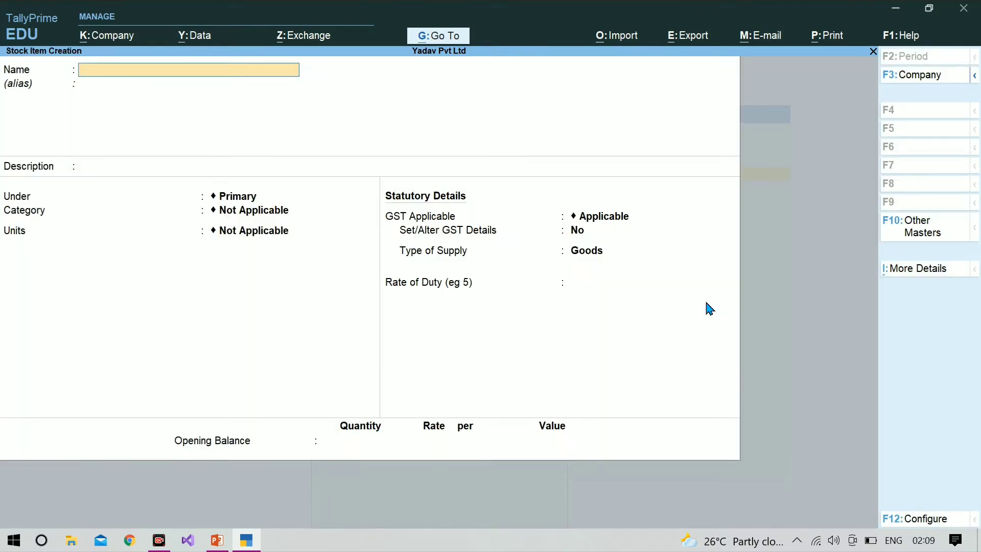
pyautogui.write('Computer')
pyautogui.press('Return')
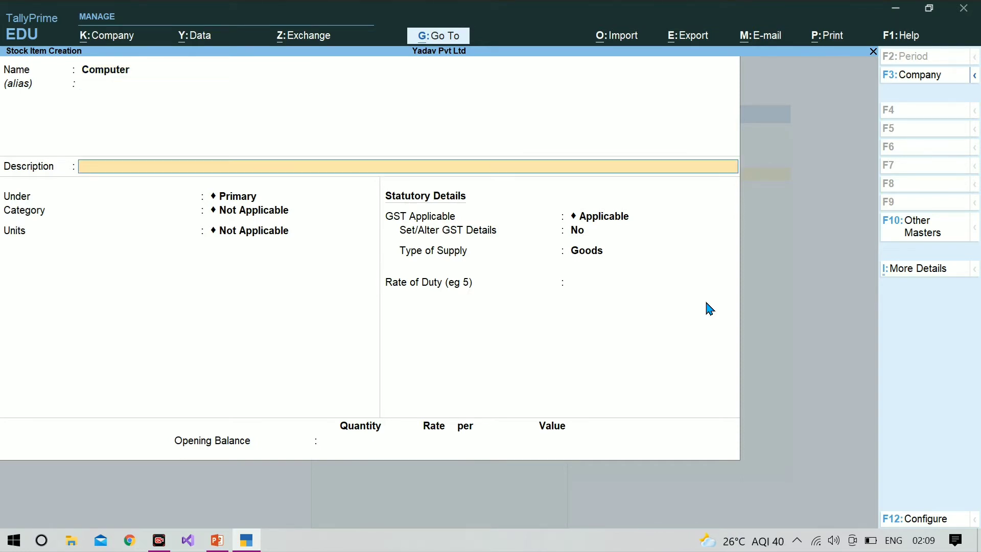
pyautogui.press('Return')
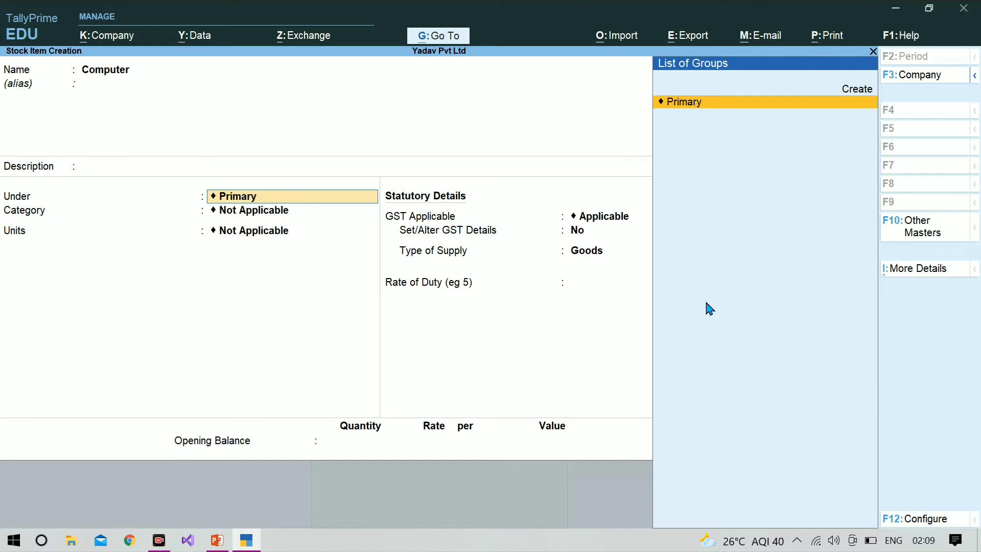
pyautogui.press('Return')
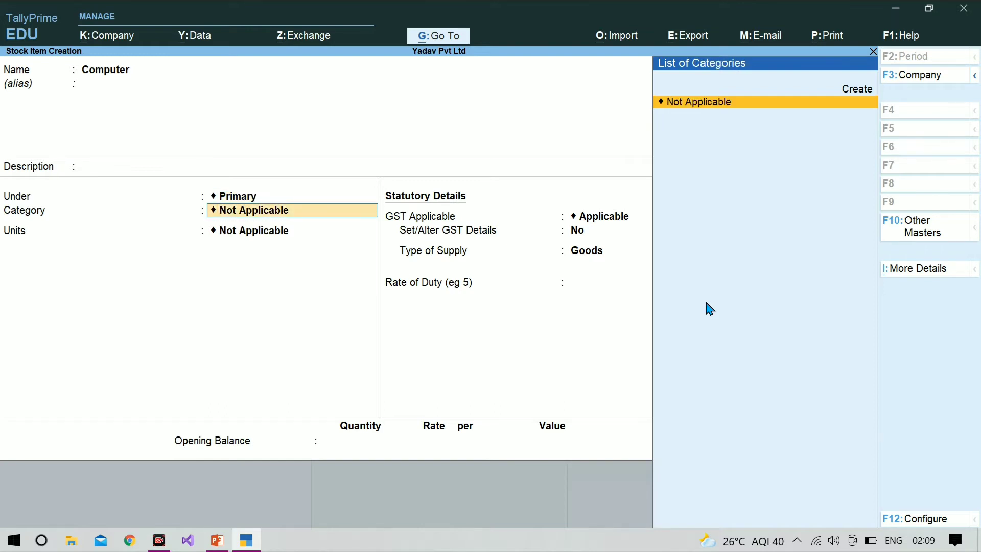
pyautogui.press('Return')
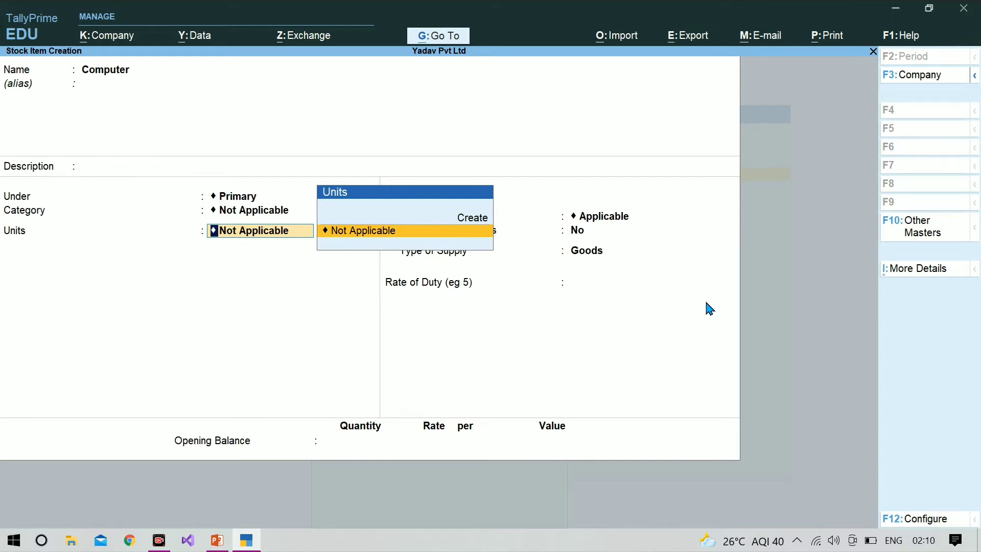
pyautogui.hotkey('alt', 'c')
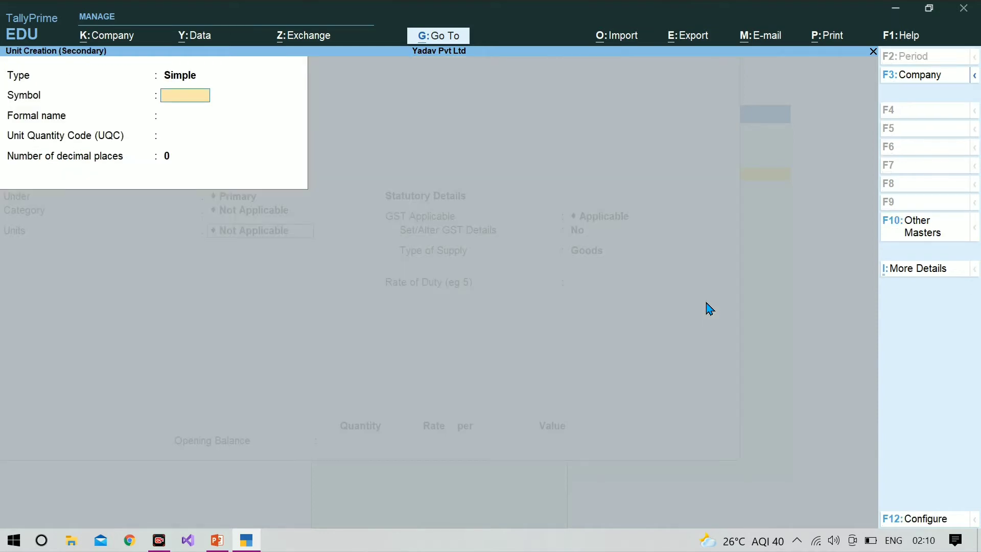
# Create unit pcs with formal name Pieces and quantity code PCS-PIECES.
pyautogui.write('pcs')
pyautogui.press('Return')
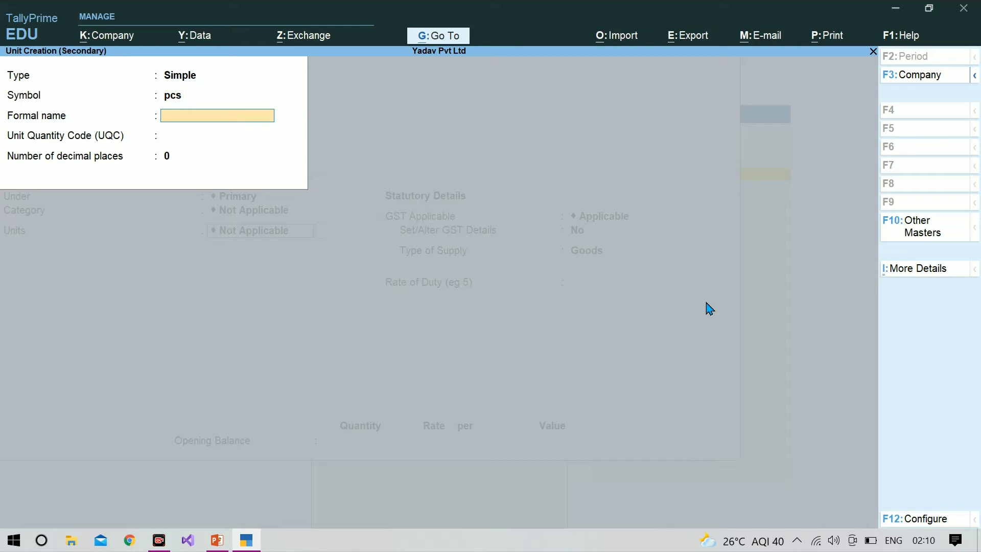
pyautogui.write('Pieces')
pyautogui.press('Return')
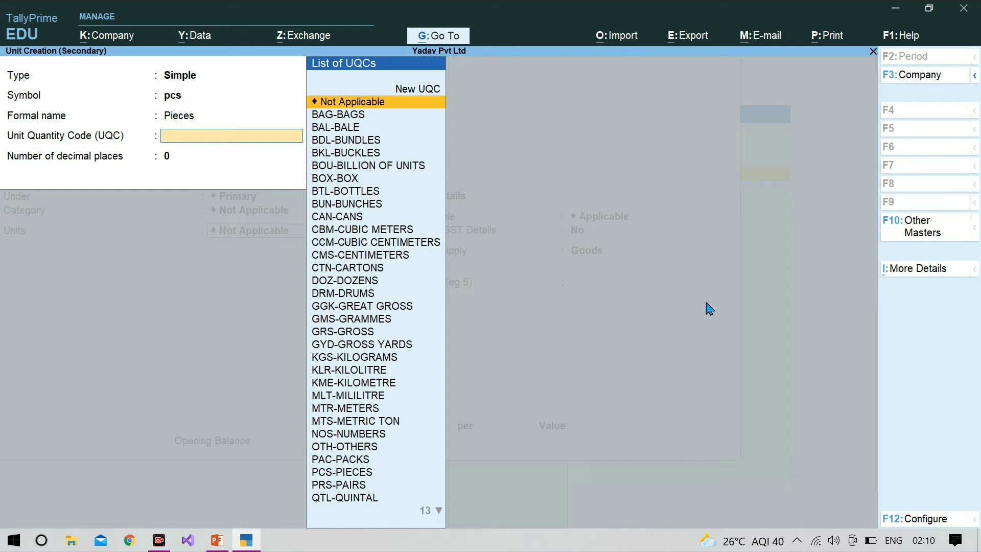
pyautogui.write('pcs')
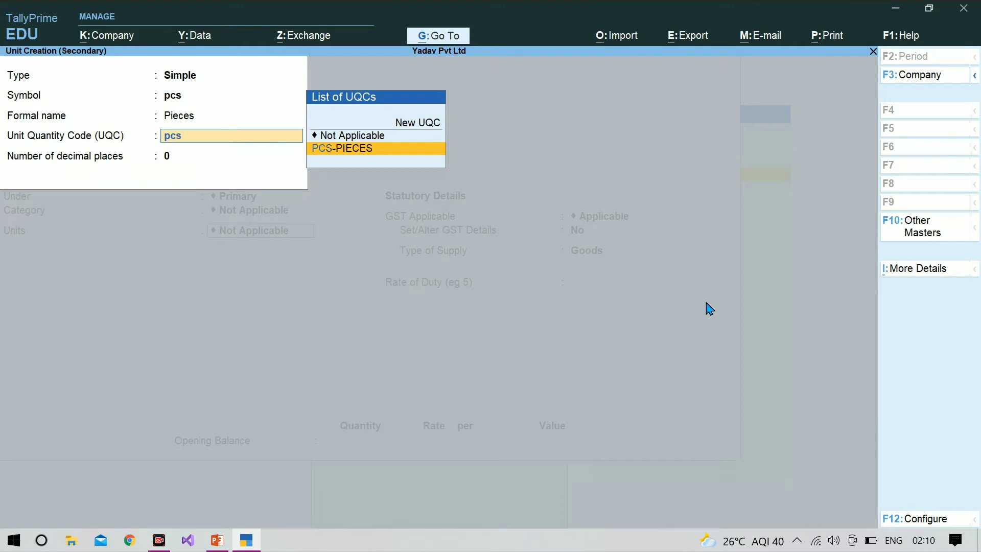
pyautogui.press('Return')
pyautogui.press('Return')
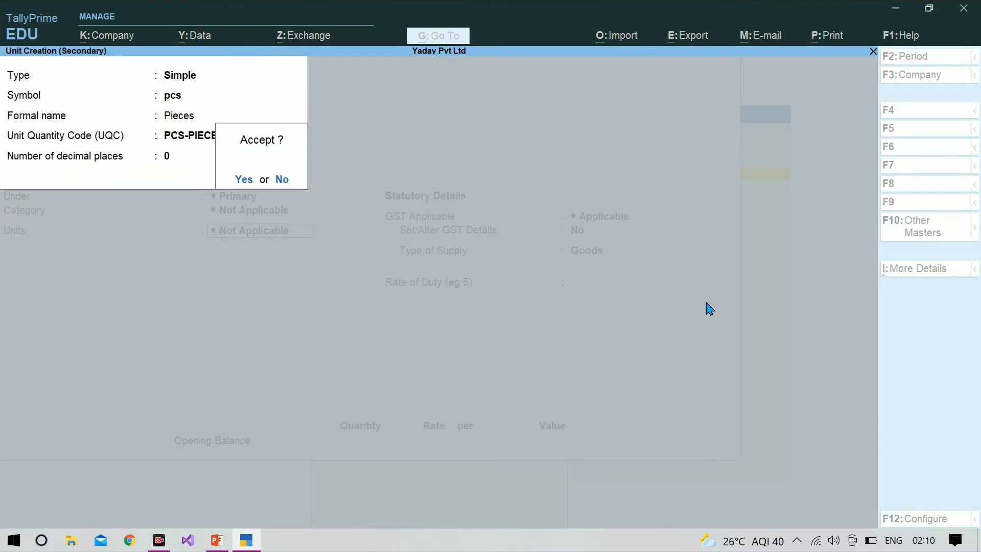
pyautogui.press('Return')
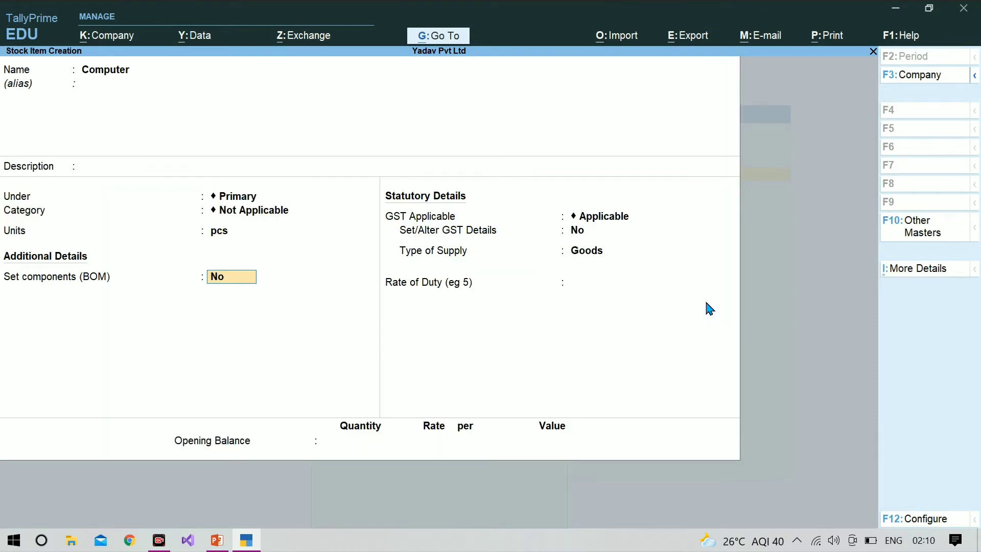
# Save the Computer stock item and quit the blank item form that follows.
pyautogui.press('Return')
pyautogui.press('ctrl')
pyautogui.hotkey('ctrl', 'a')
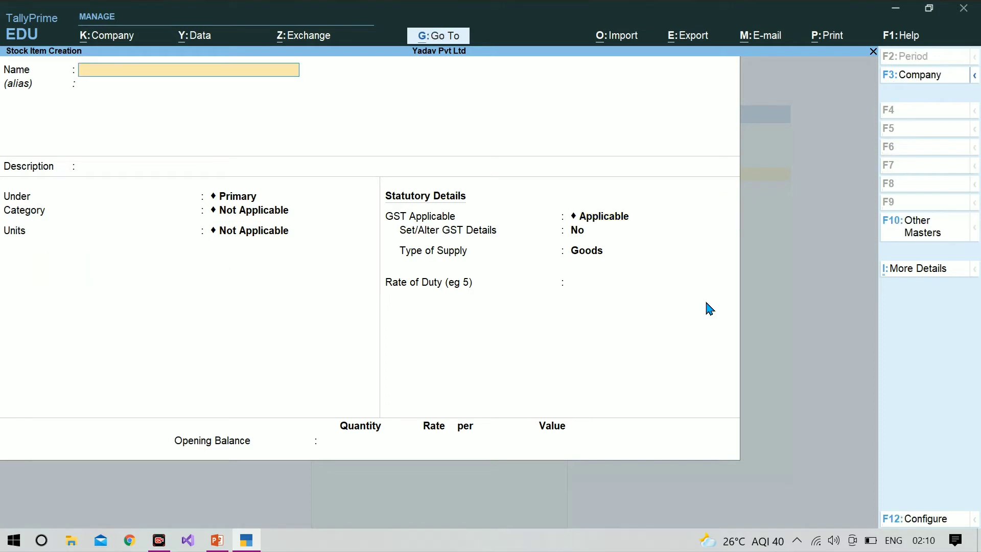
pyautogui.press('Escape')
pyautogui.press('Return')
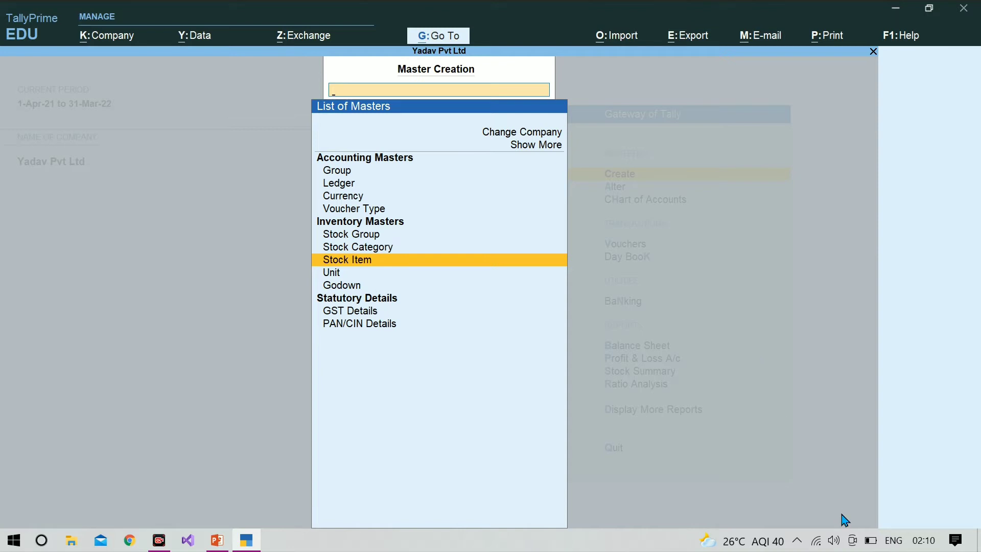
# Return to Gateway of Tally and open voucher entry.
pyautogui.press('Escape')
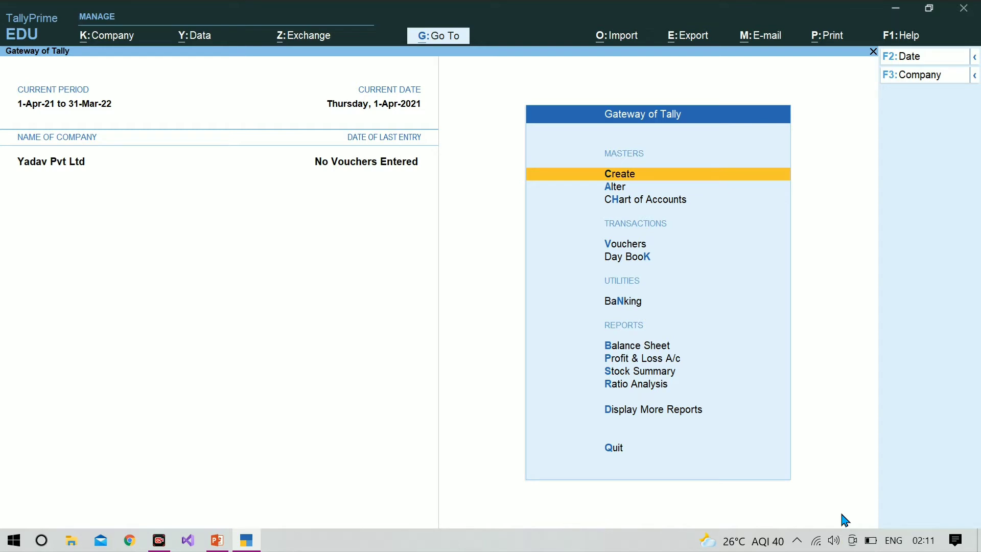
pyautogui.press('Down')
pyautogui.press('Down')
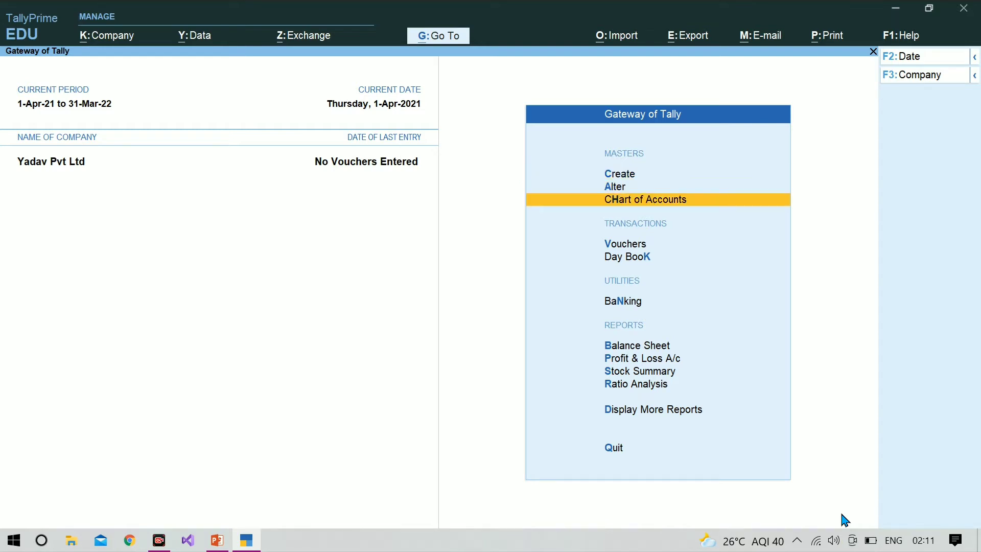
pyautogui.press('v')
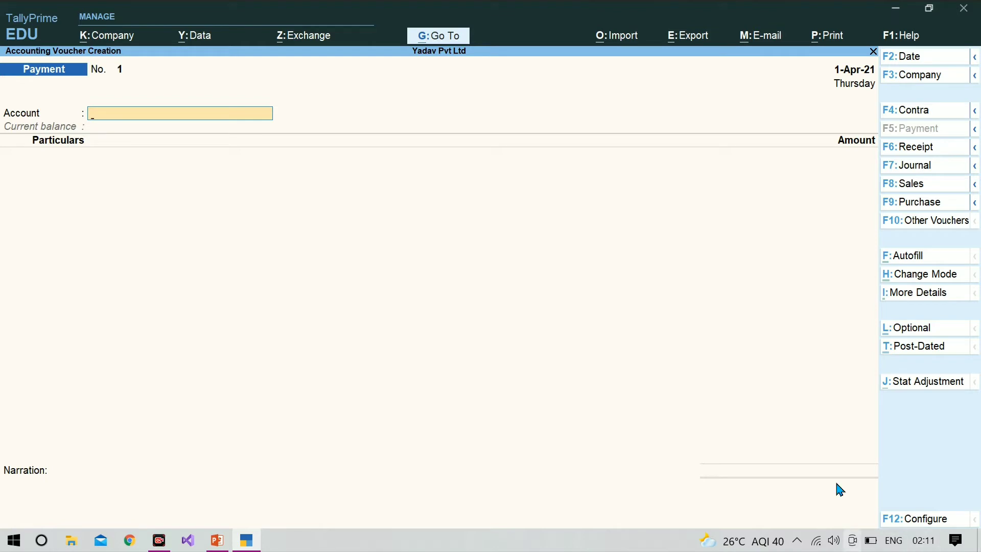
# Activate the inactive Purchase Order voucher type from Other Vouchers and start Purchase Order No. 1.
pyautogui.click(930, 222)
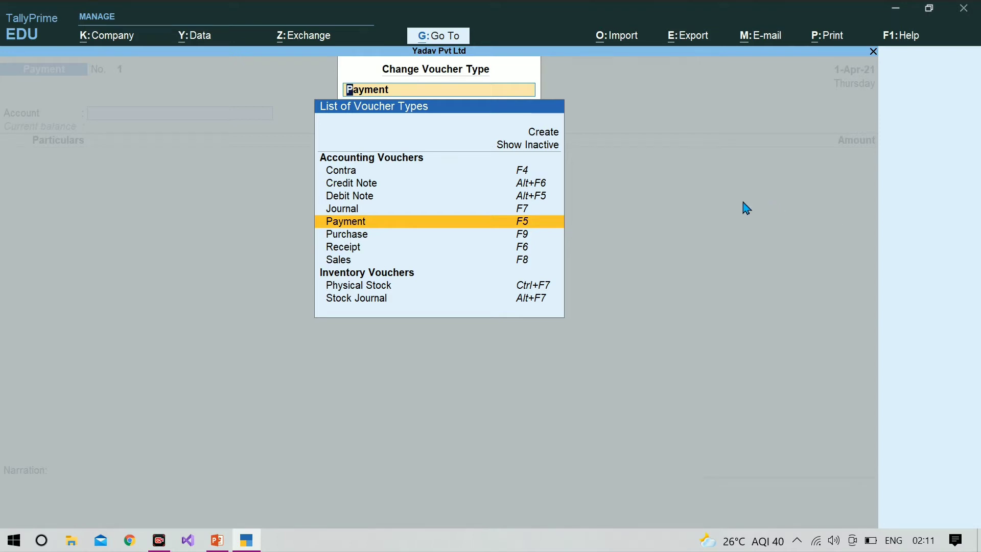
pyautogui.click(528, 146)
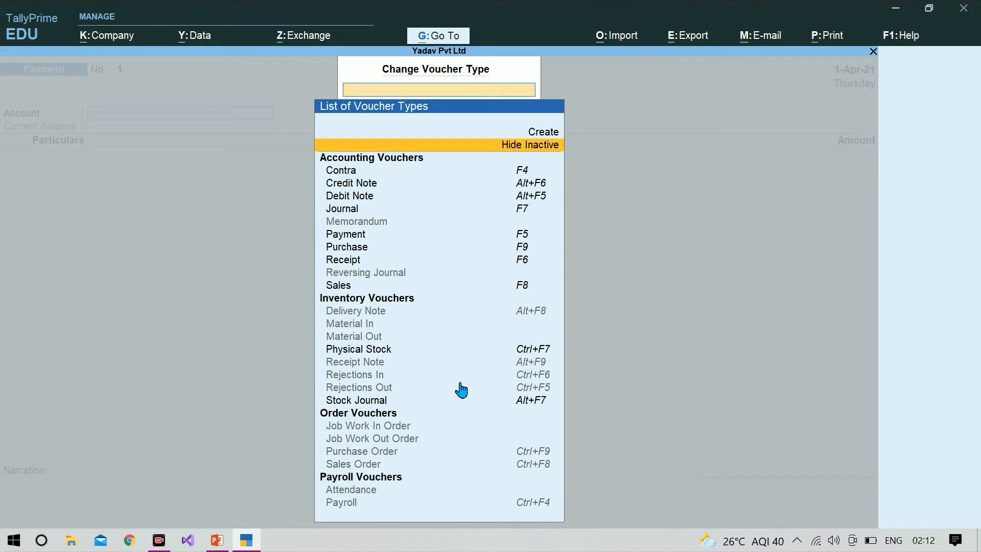
pyautogui.click(376, 458)
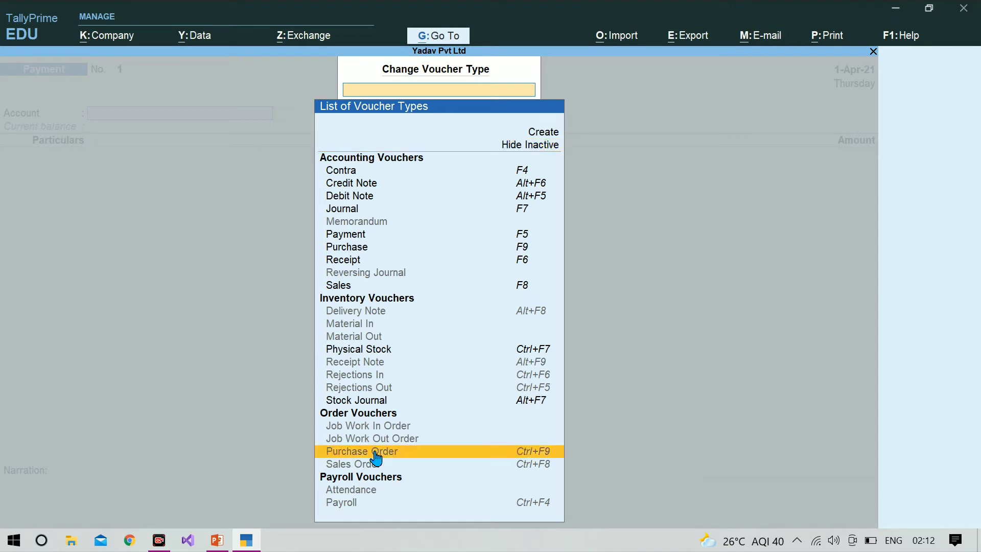
pyautogui.click(376, 459)
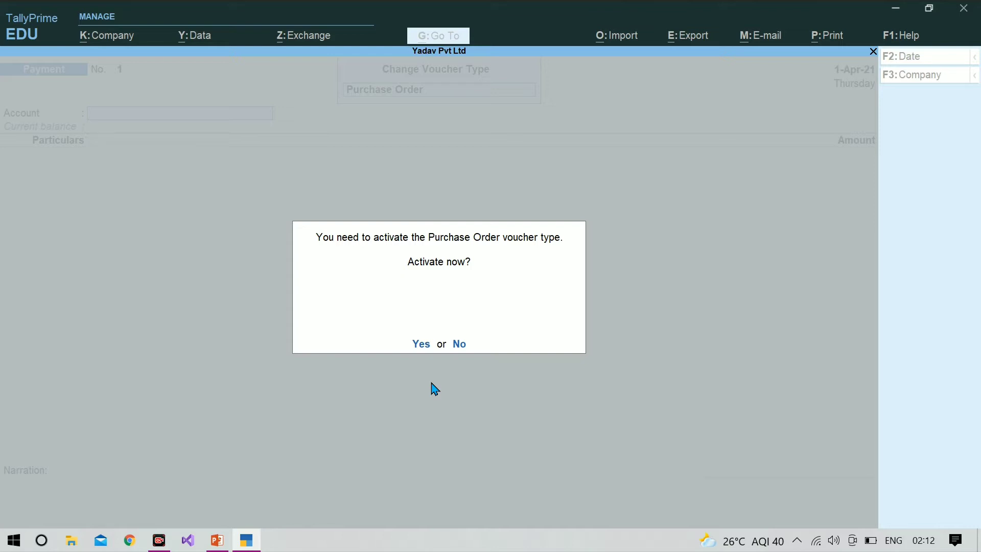
pyautogui.press('Return')
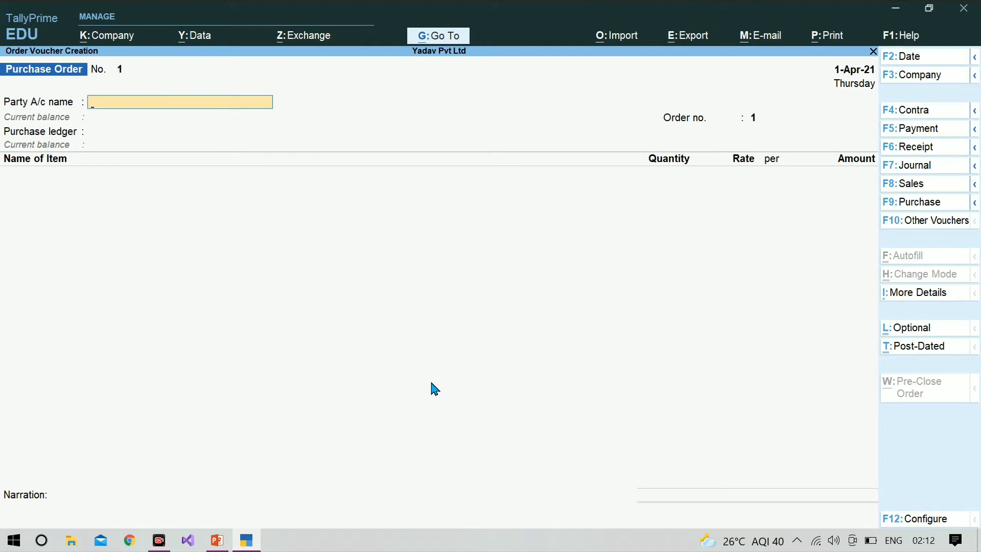
# Select Icm Infotect as the purchase order's party.
pyautogui.write('I')
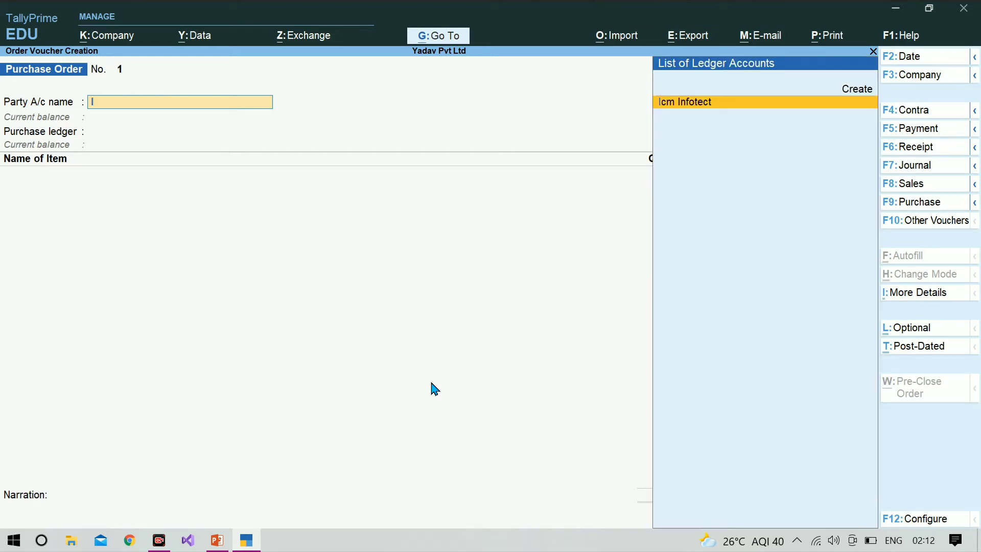
pyautogui.press('Return')
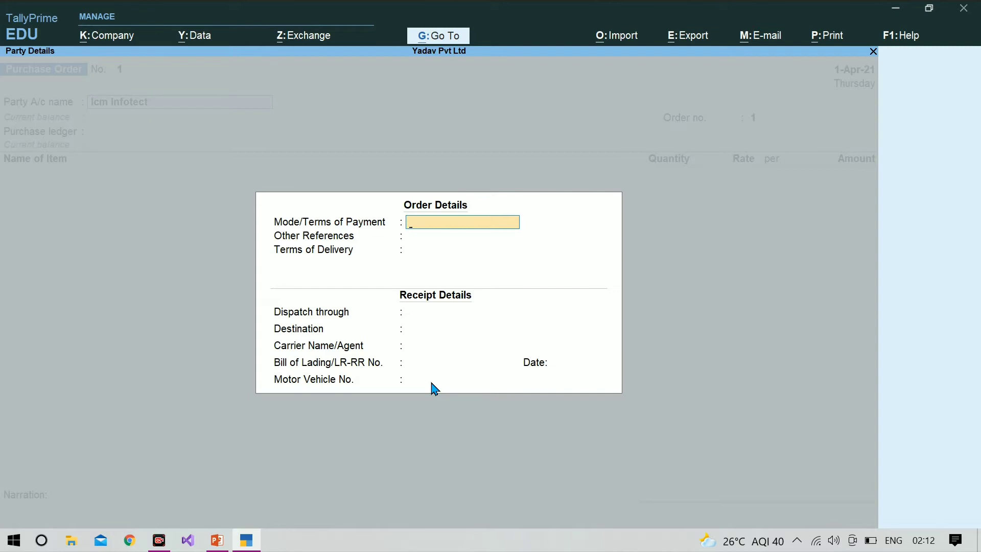
# Fill order details: payment terms Online, other reference Cheque, terms of delivery 30.
pyautogui.write('Online')
pyautogui.press('Return')
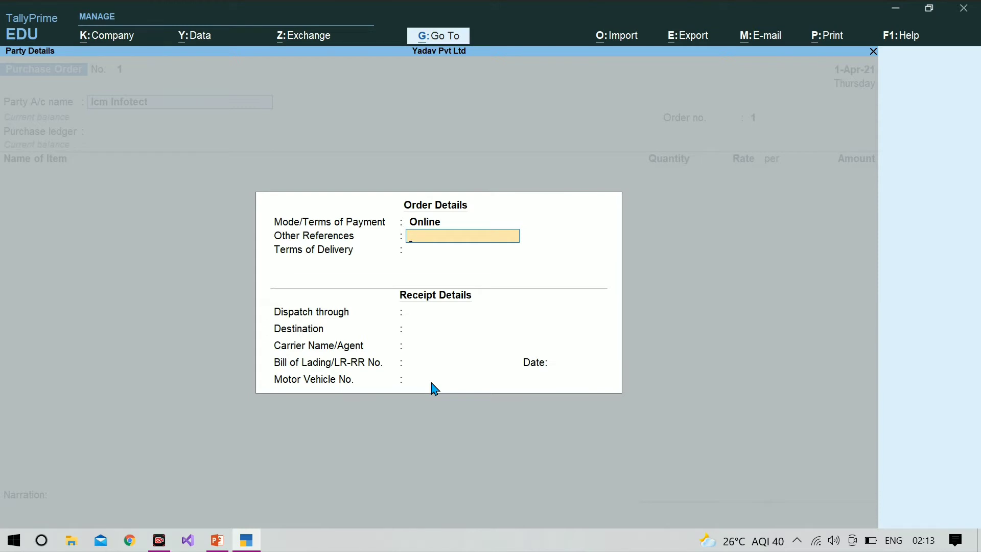
pyautogui.write('Cheque')
pyautogui.press('Return')
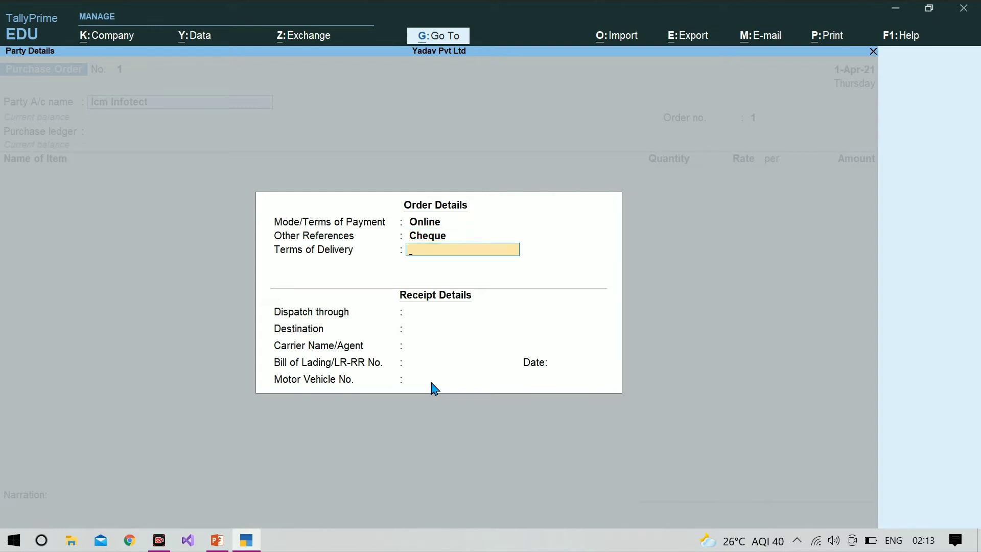
pyautogui.write('30')
pyautogui.press('Return')
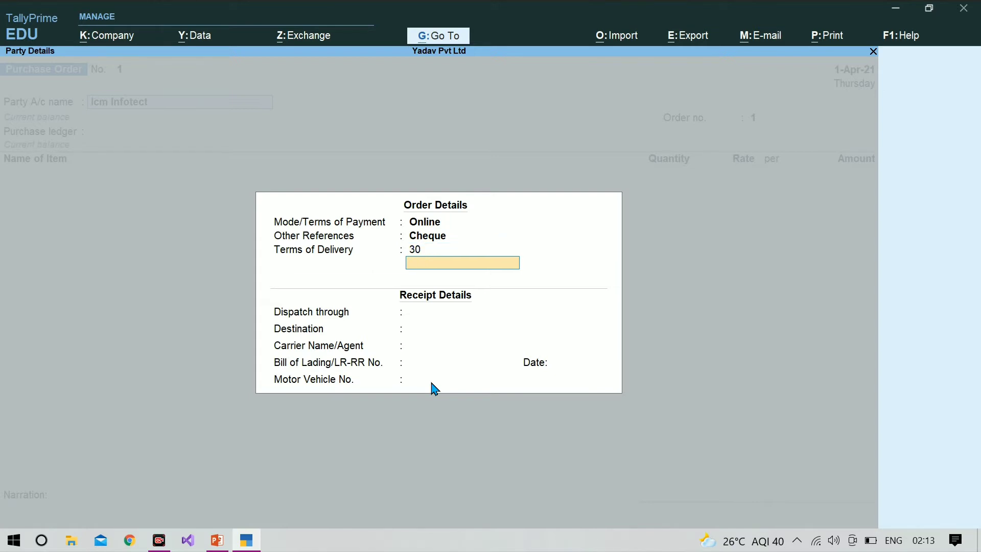
pyautogui.press('Return')
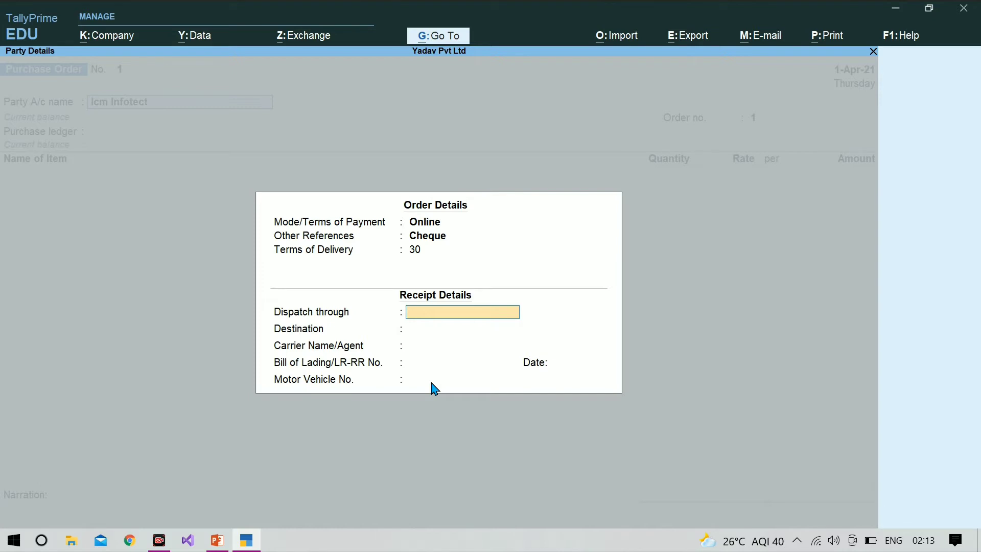
# Enter Truck as the dispatch mode and Balrampur as the destination.
pyautogui.write('Truck')
pyautogui.press('Return')
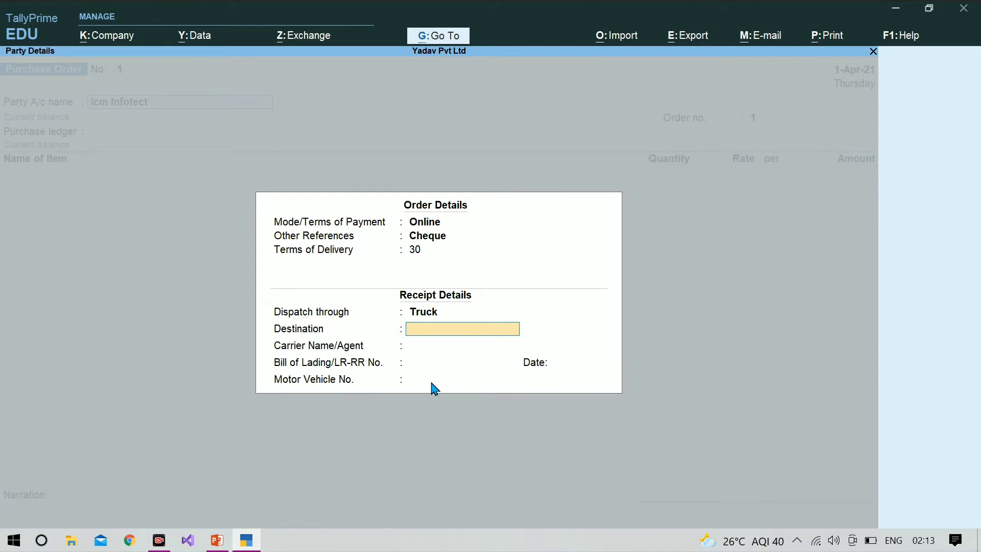
pyautogui.write('B')
pyautogui.write('alram,Pu')
pyautogui.press('BackSpace')
pyautogui.press('BackSpace')
pyautogui.write('pur')
pyautogui.press('Return')
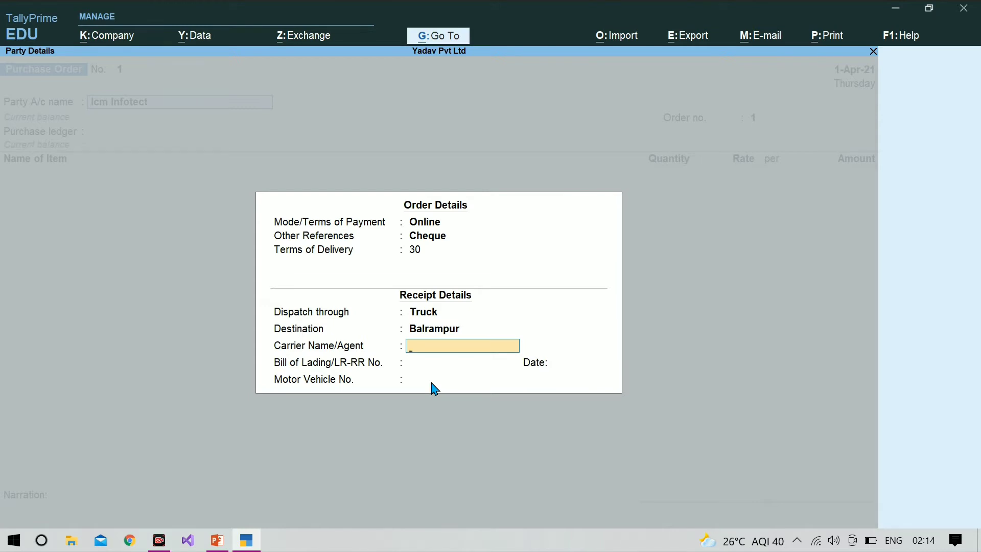
# Enter the carrier's name, bill of lading 4657 and the motor vehicle number, then accept the details.
pyautogui.press('Return')
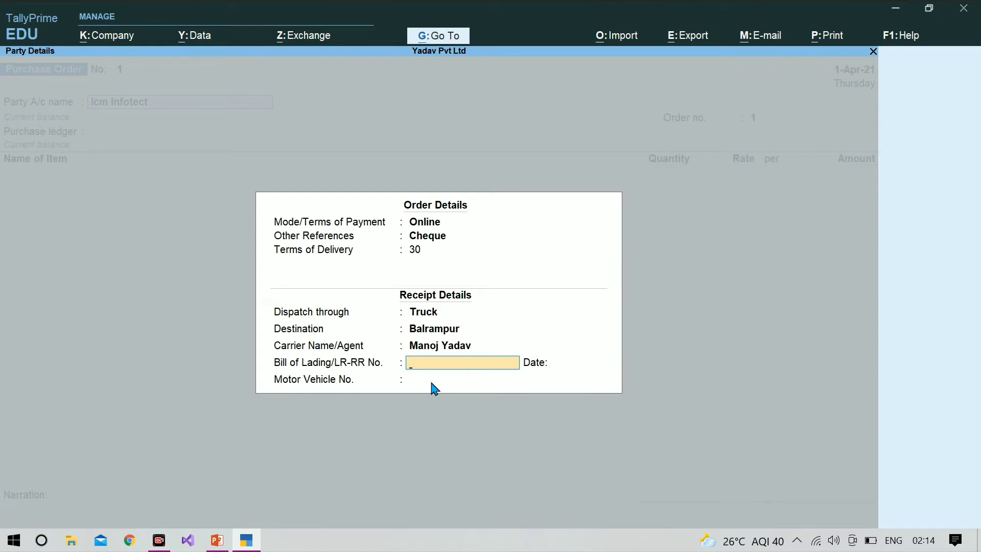
pyautogui.write('4657')
pyautogui.press('Return')
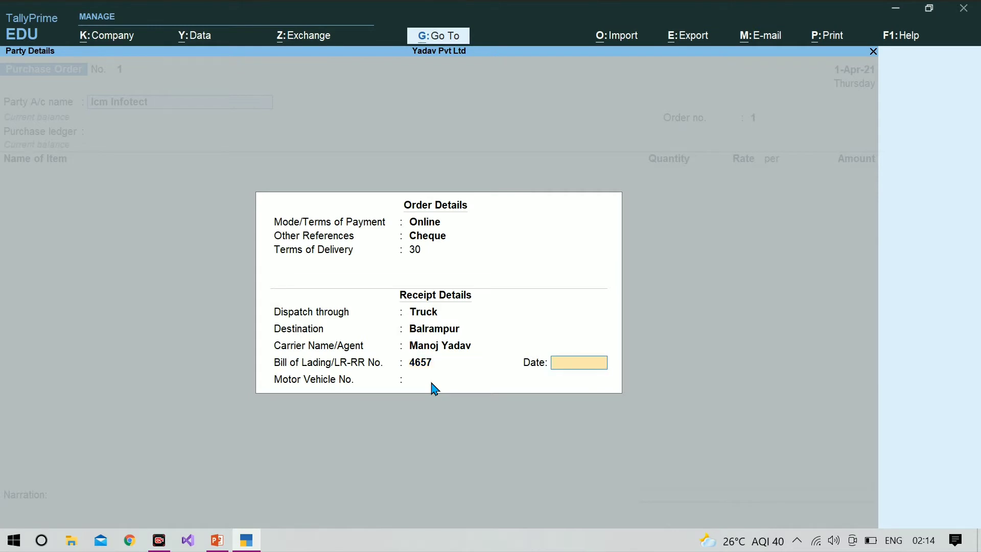
pyautogui.press('Return')
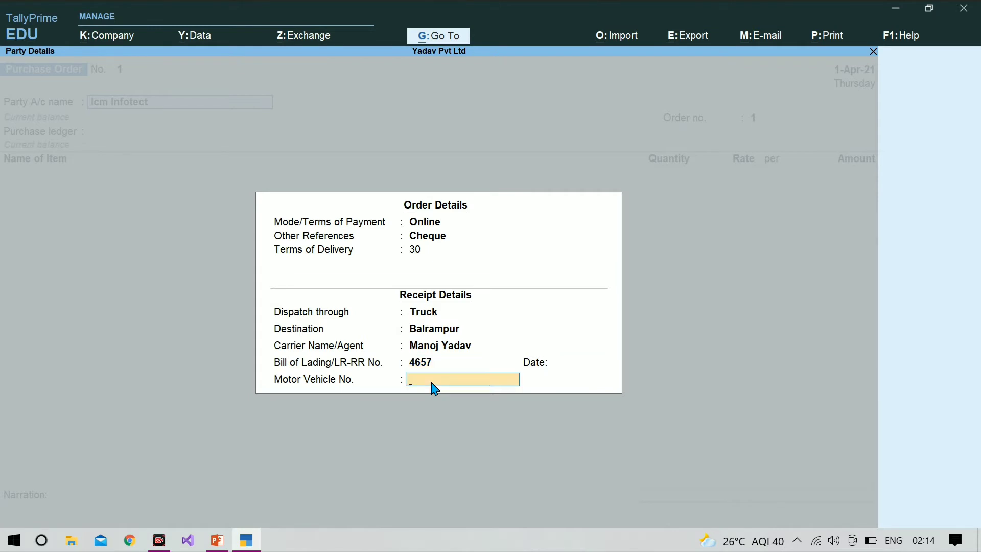
pyautogui.write('Up57h 3543')
pyautogui.press('Return')
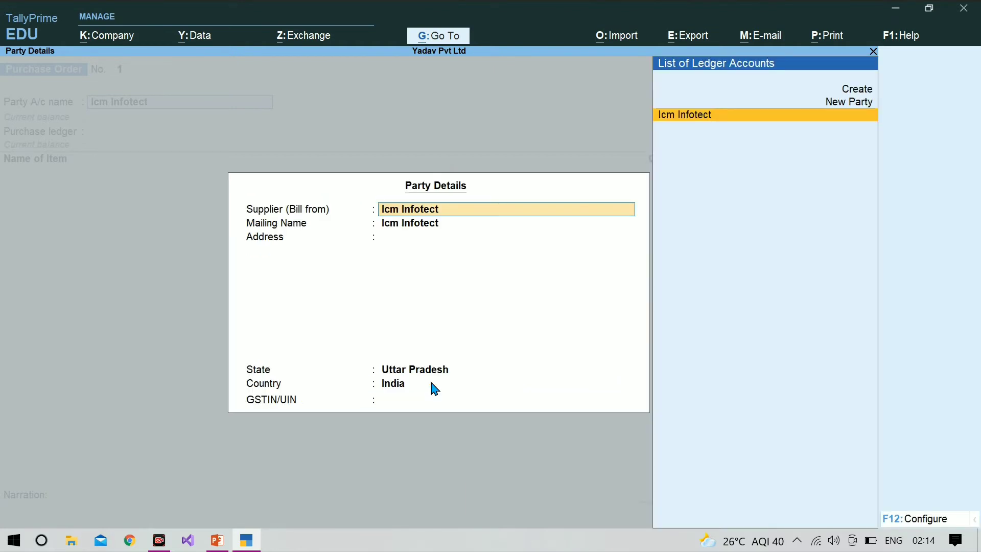
# Keep Icm Infotect as supplier, enter the supplier's GSTIN and close Party Details.
pyautogui.press('Return')
pyautogui.press('Return')
pyautogui.press('Return')
pyautogui.press('Return')
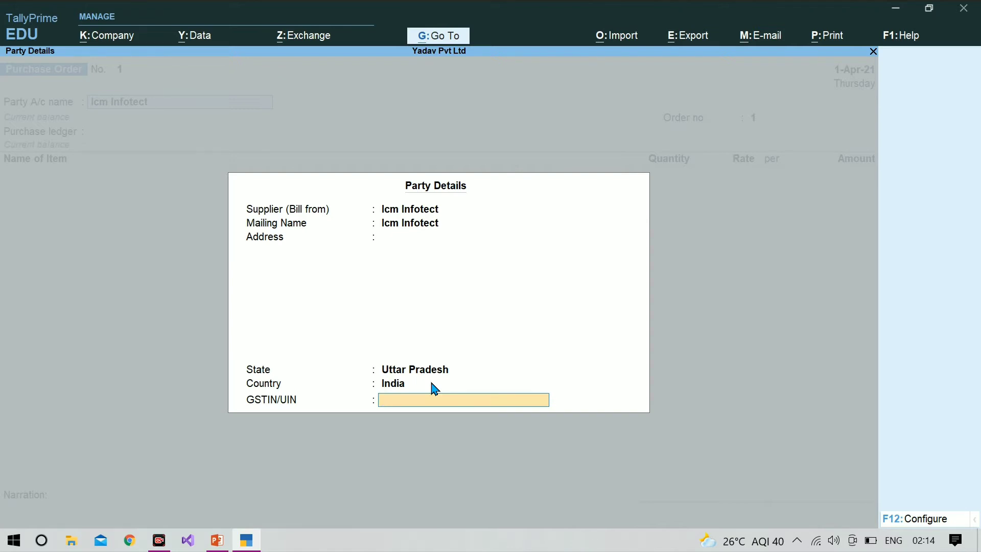
pyautogui.press('Return')
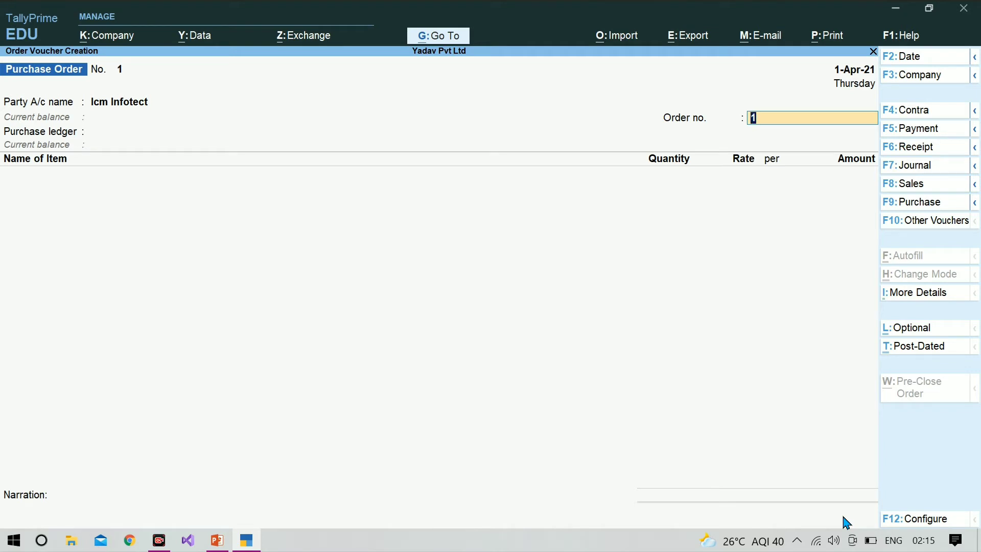
# Enter order no. 'icm infotect' and create Purchase A/c under Purchase Accounts with inventory values affected Yes.
pyautogui.write('icm infotect-')
pyautogui.press('Return')
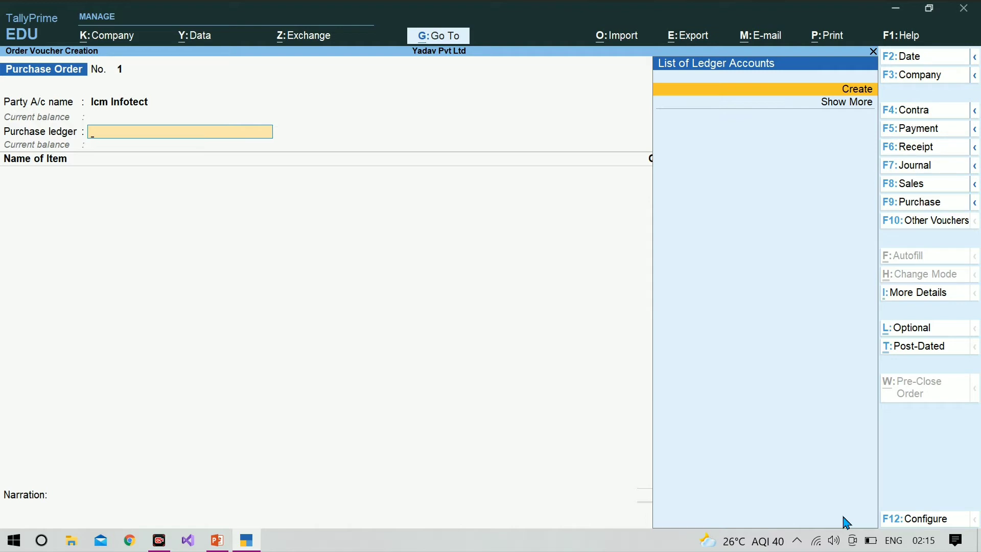
pyautogui.press('Return')
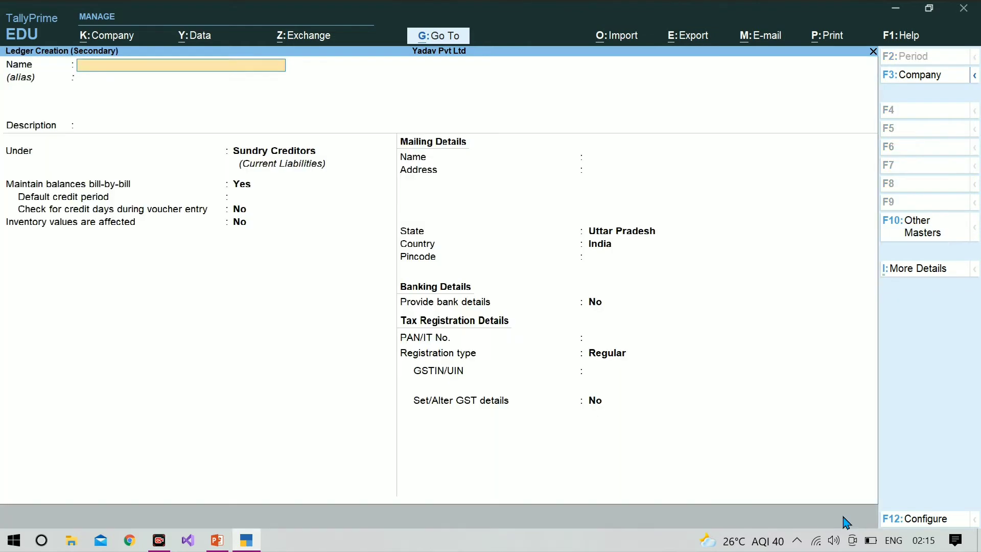
pyautogui.write('Purchase a/c')
pyautogui.press('Return')
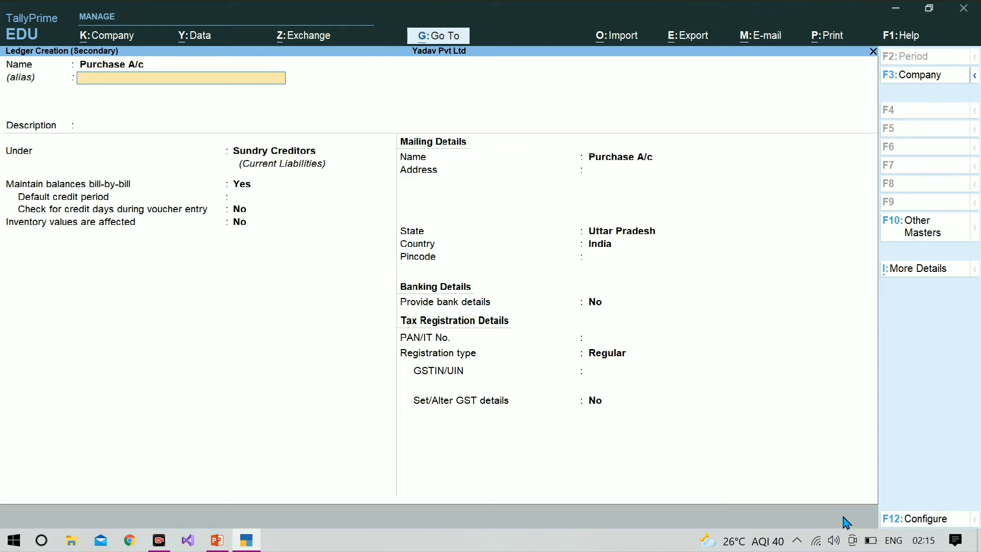
pyautogui.press('Return')
pyautogui.press('Return')
pyautogui.write('Pu')
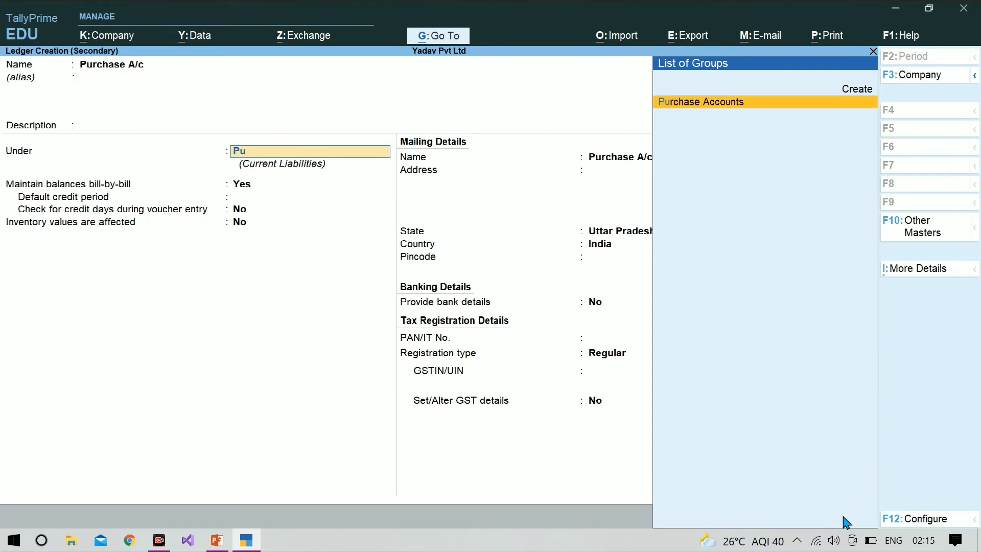
pyautogui.press('Return')
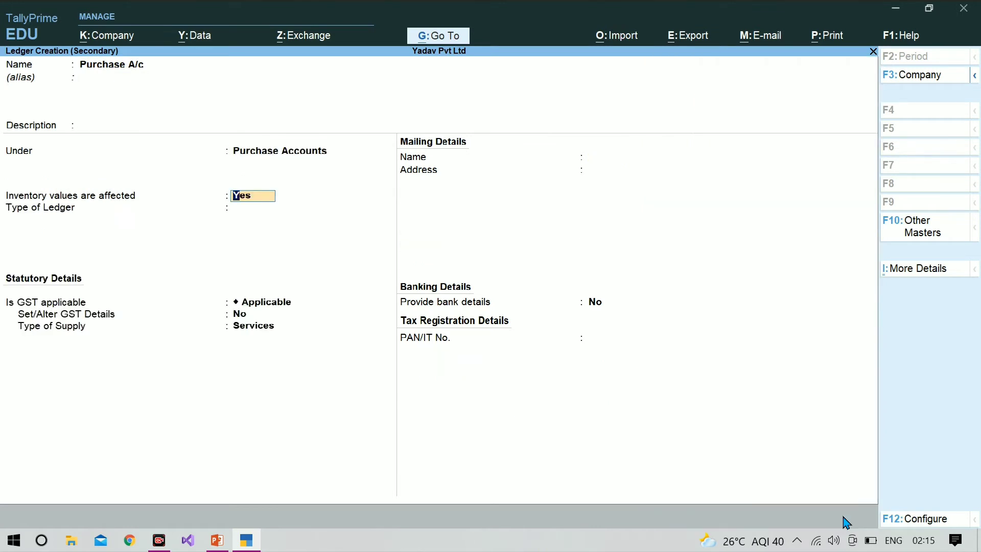
pyautogui.press('Return')
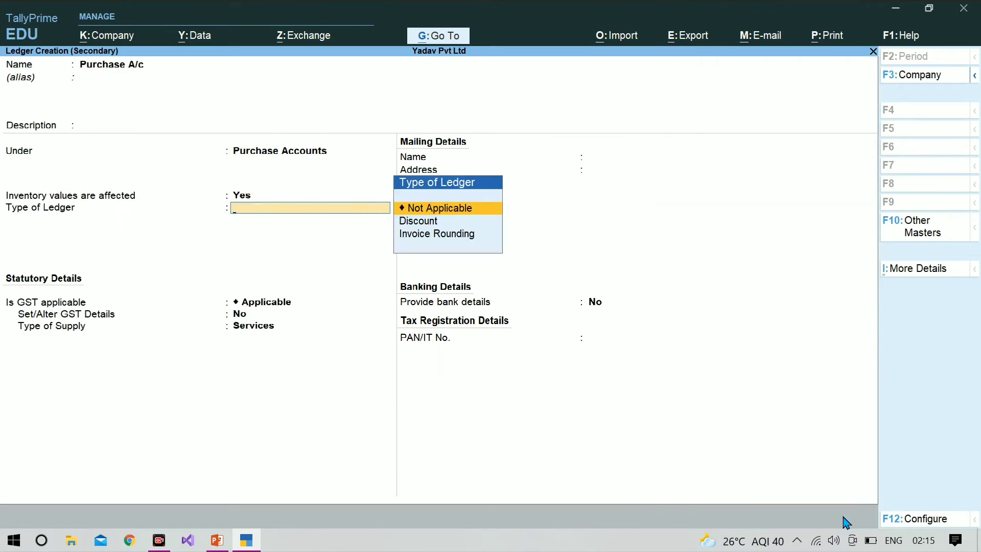
pyautogui.press('Return')
pyautogui.press('ctrl')
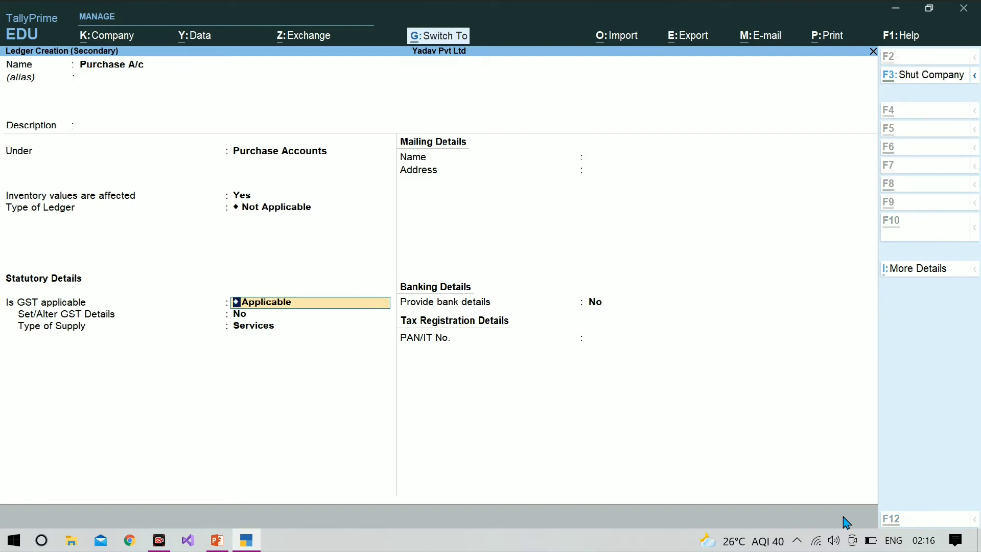
pyautogui.hotkey('ctrl', 'a')
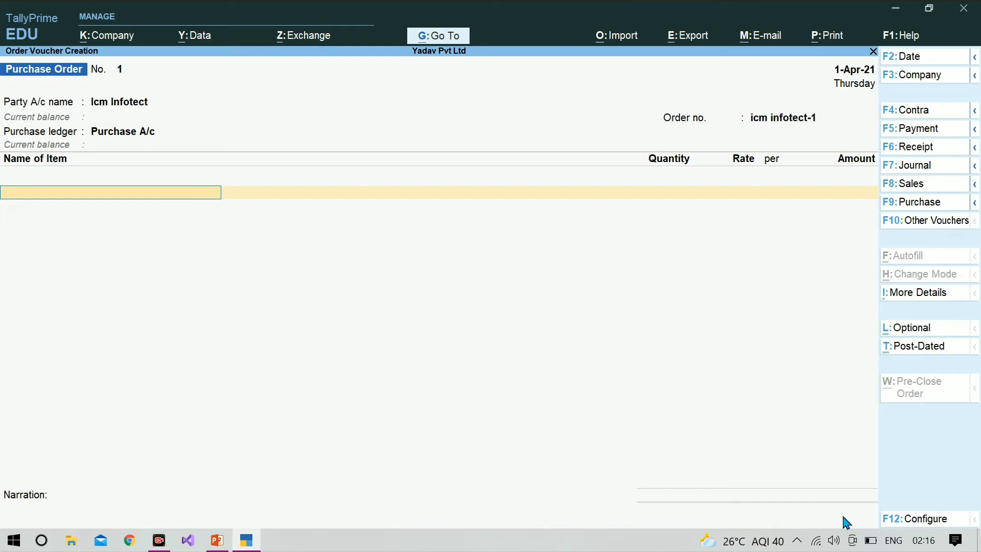
# Choose Computer as the ordered item with a due date of 1-May-21.
pyautogui.write('C')
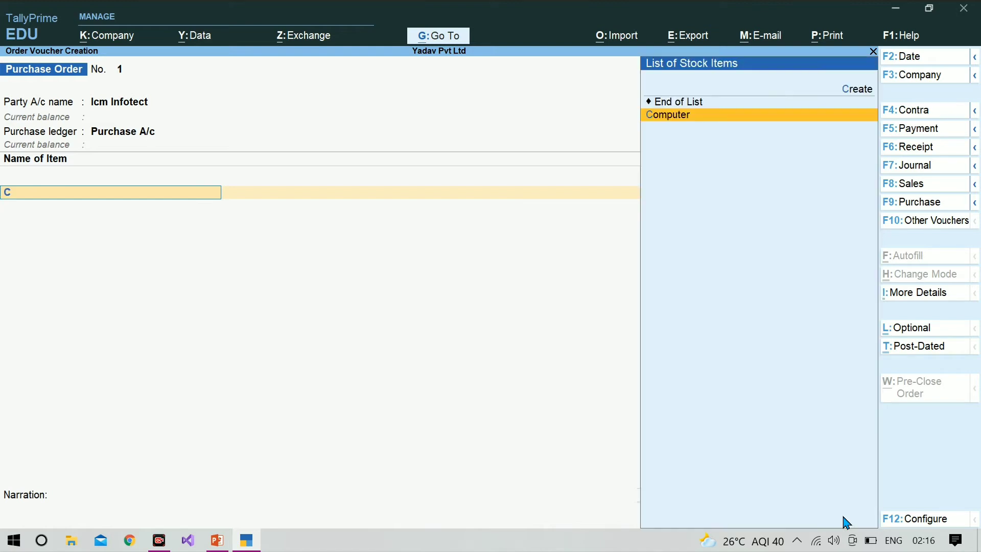
pyautogui.press('Return')
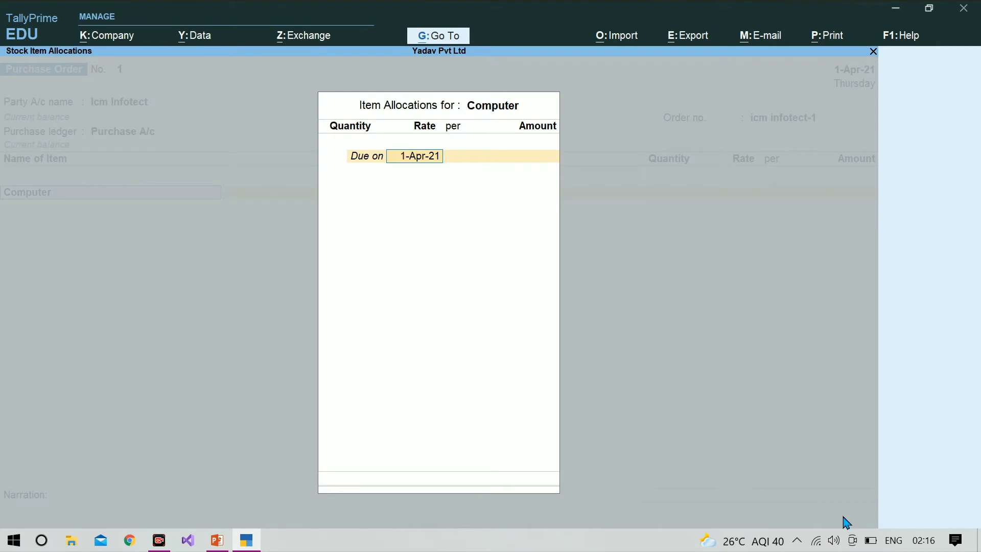
pyautogui.press('Return')
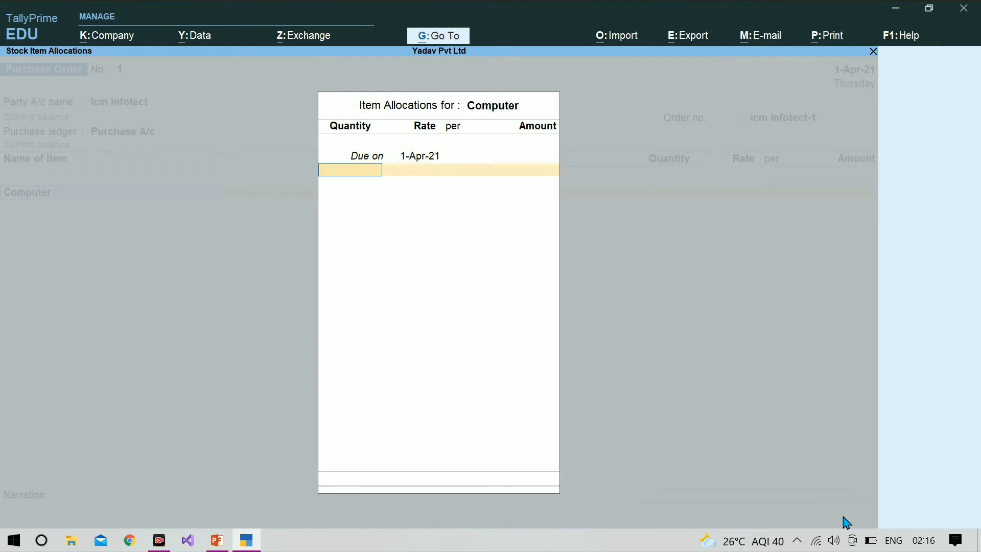
pyautogui.press('BackSpace')
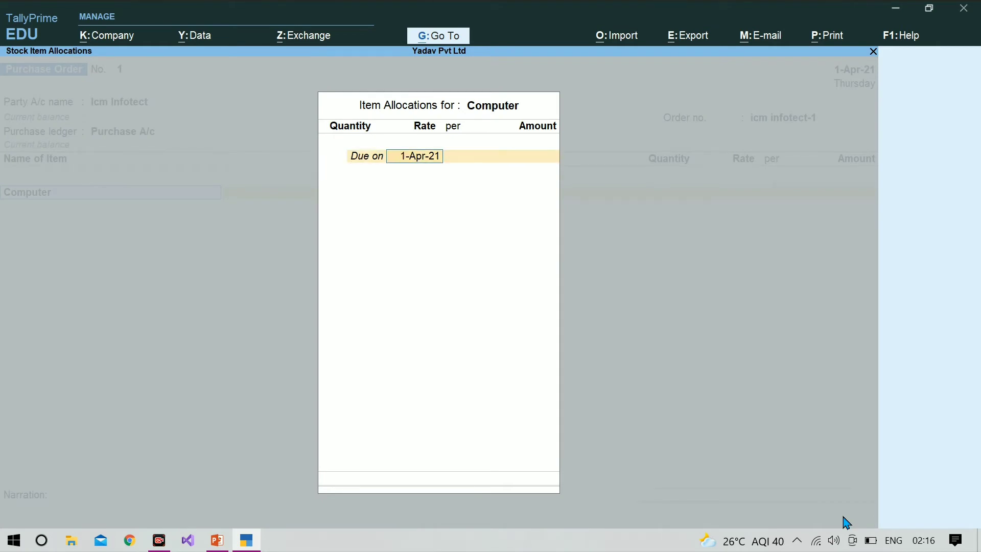
pyautogui.write('1-may')
pyautogui.press('Return')
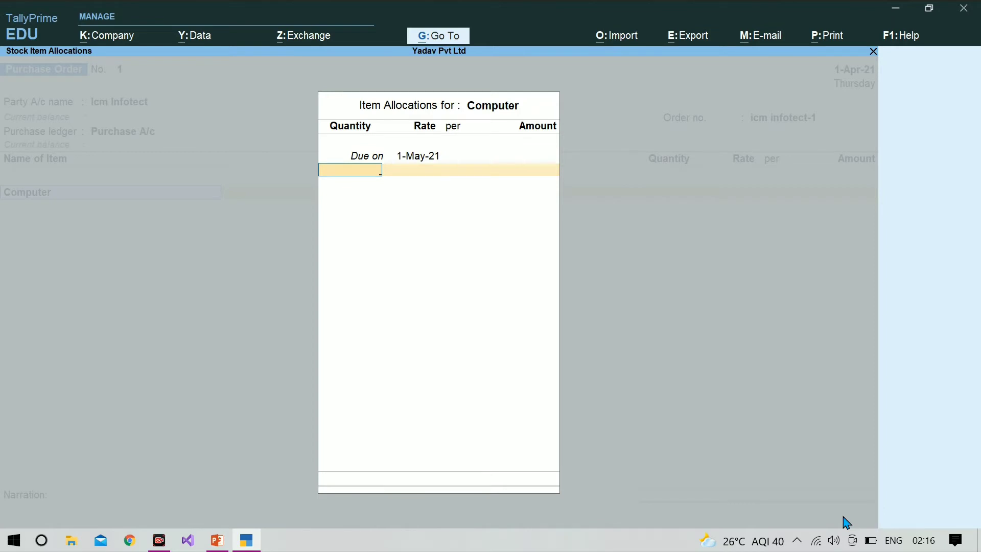
# Order 100 pcs at a rate of 30,000.00 and finish item entry to reach the save prompt.
pyautogui.write('100')
pyautogui.press('Return')
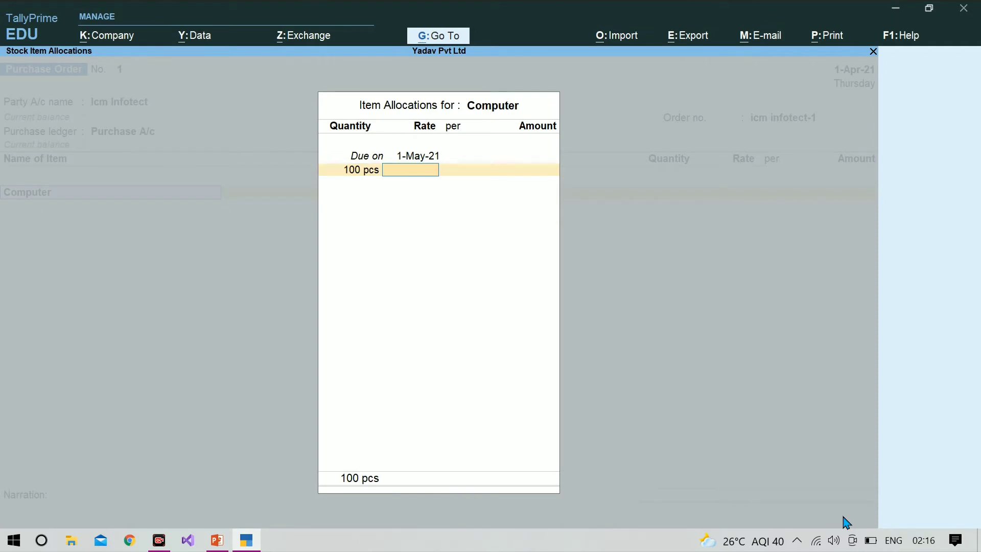
pyautogui.write('30000')
pyautogui.press('Return')
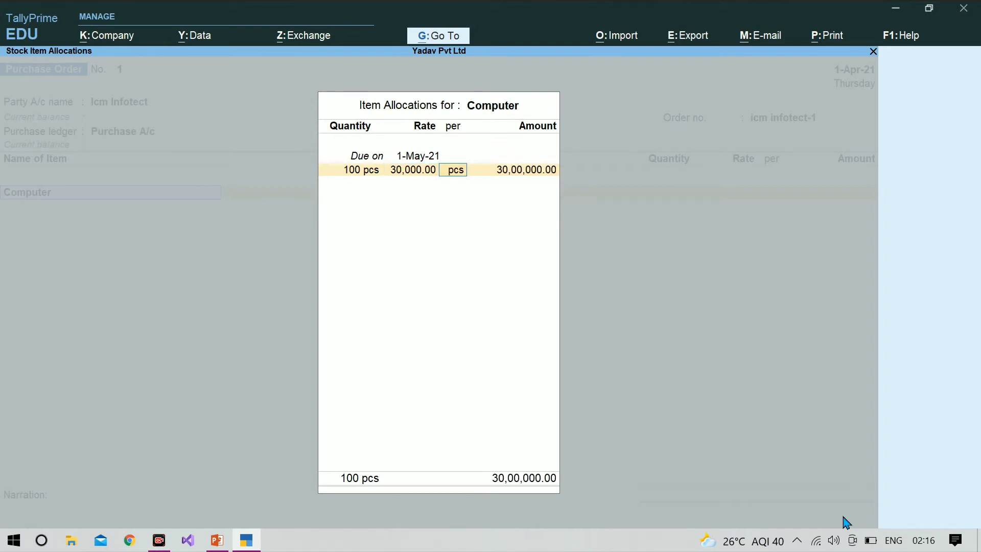
pyautogui.press('Return')
pyautogui.press('Return')
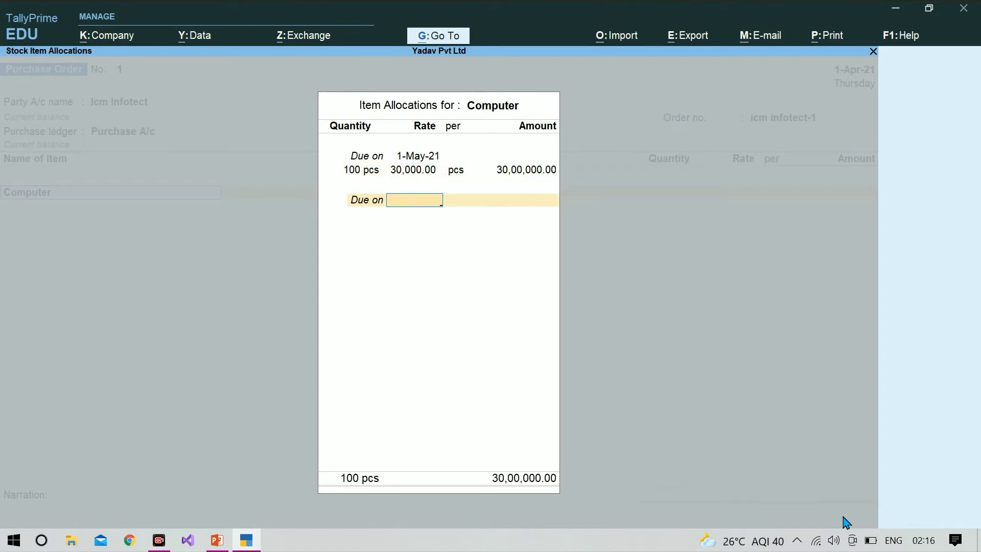
pyautogui.press('Return')
pyautogui.press('Return')
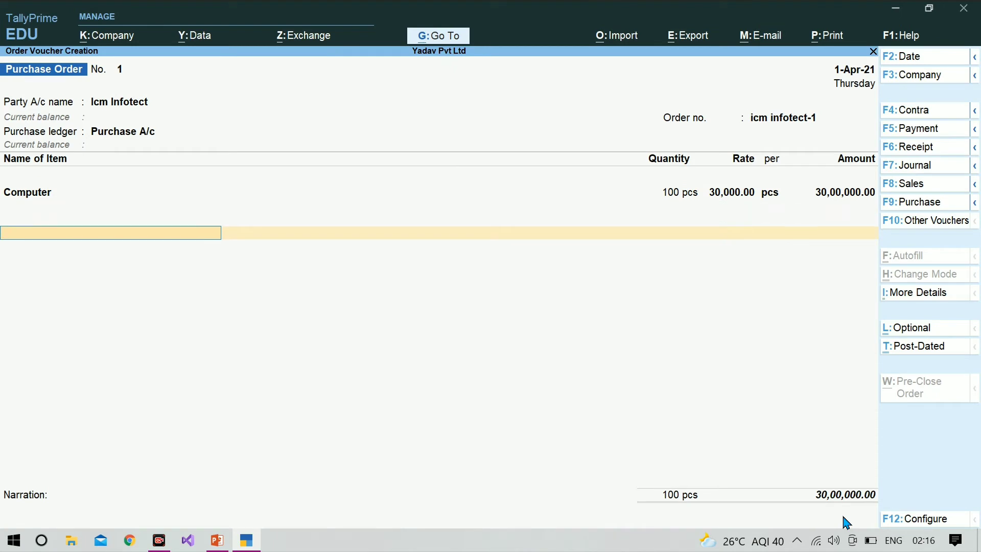
pyautogui.press('Return')
pyautogui.press('Return')
pyautogui.press('Return')
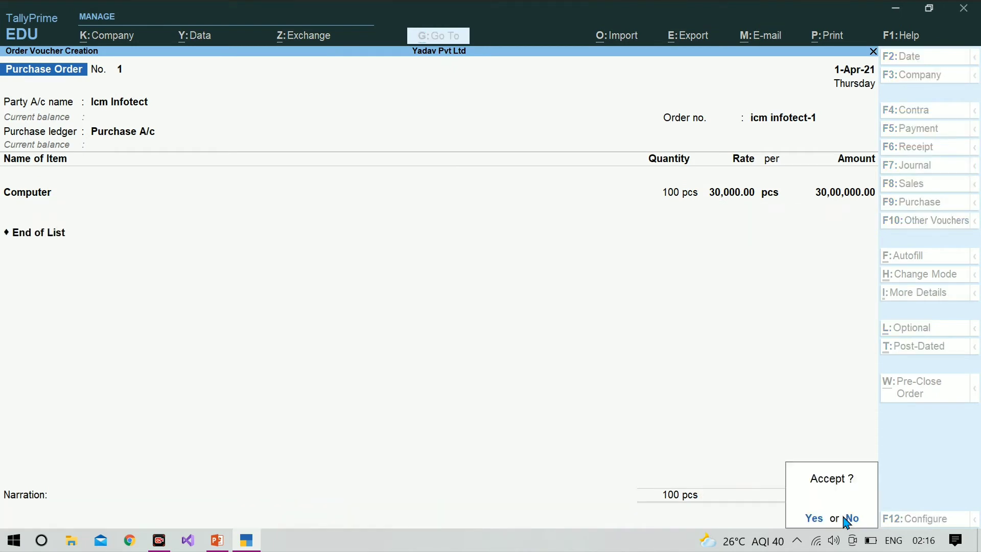
pyautogui.press('Return')
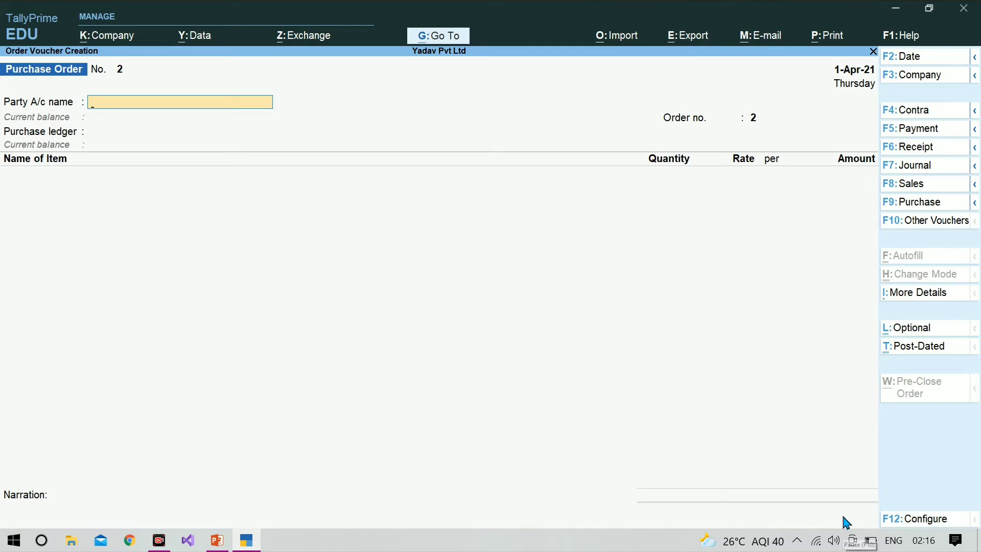
# Leave the order and open Statements of Inventory > Purchase Order Outstandings > All Orders.
pyautogui.press('Escape')
pyautogui.press('Return')
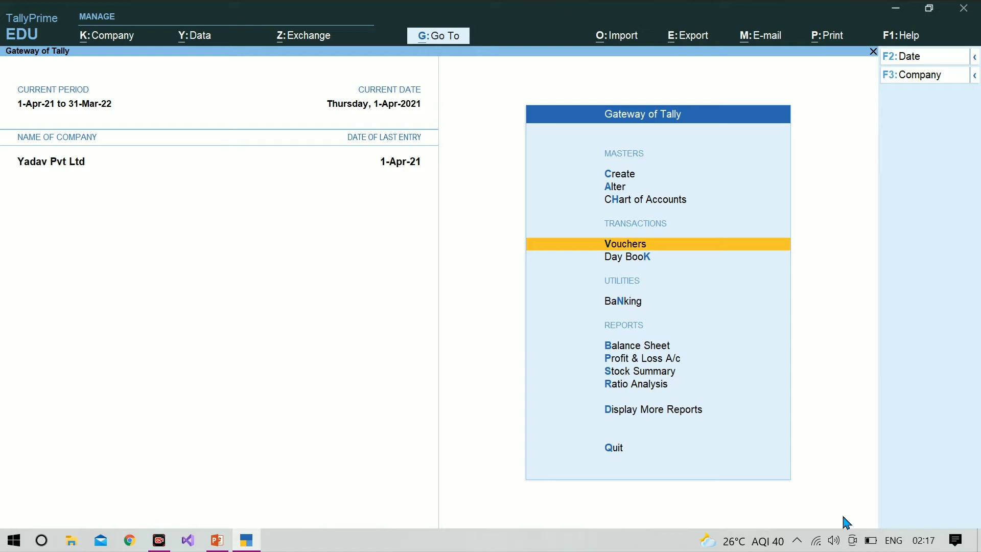
pyautogui.press('Down')
pyautogui.press('Down')
pyautogui.press('Down')
pyautogui.press('Down')
pyautogui.press('Down')
pyautogui.press('Down')
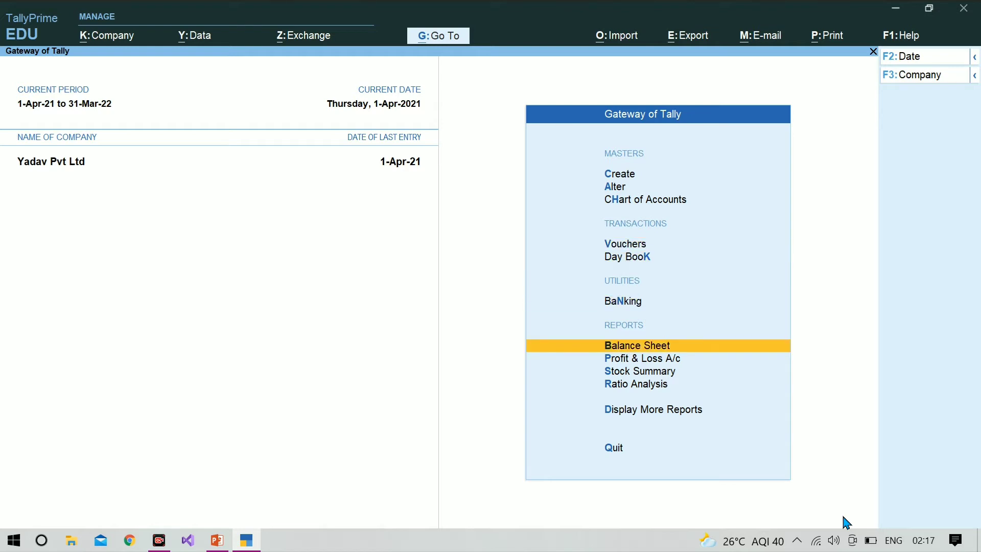
pyautogui.press('Down')
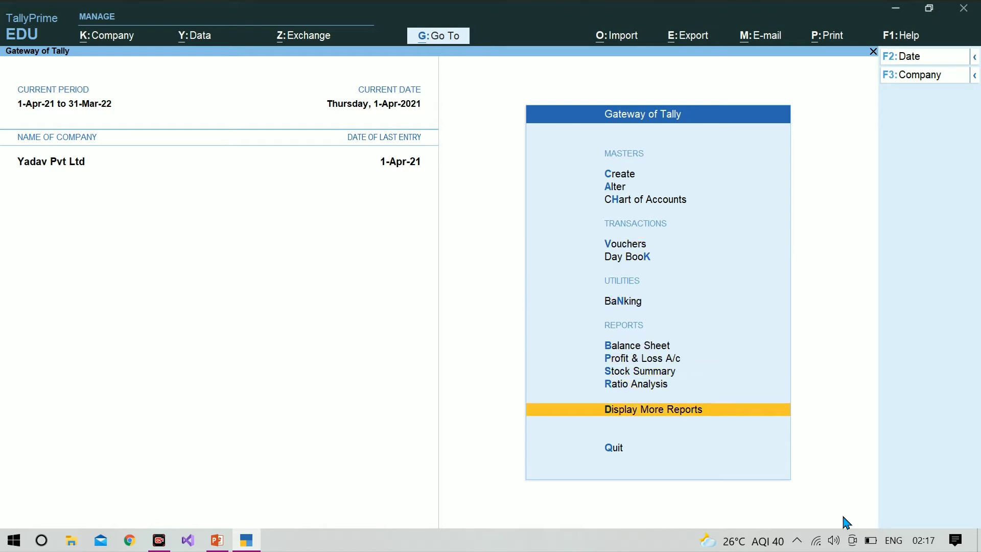
pyautogui.press('Return')
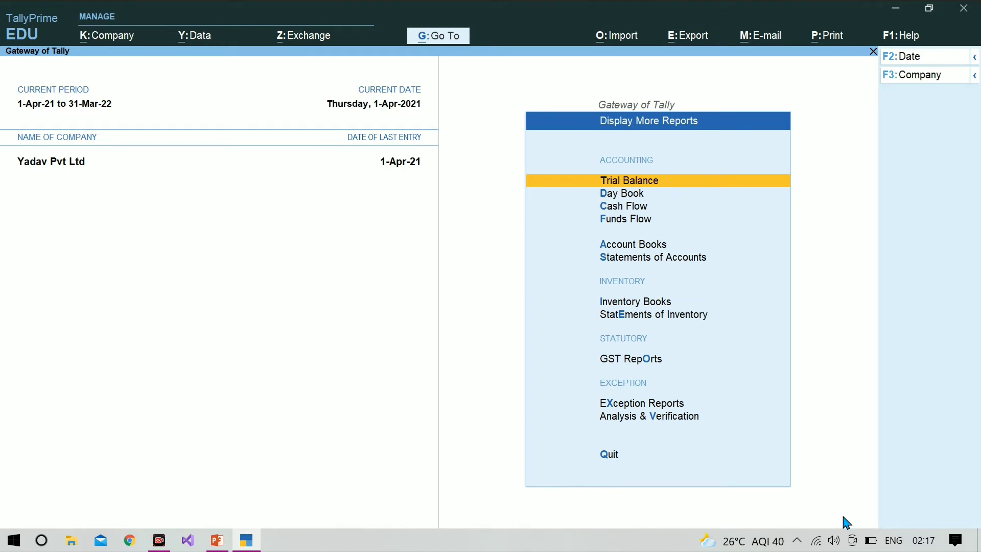
pyautogui.press('Down')
pyautogui.press('Down')
pyautogui.press('Down')
pyautogui.press('Down')
pyautogui.press('Down')
pyautogui.press('Down')
pyautogui.press('Down')
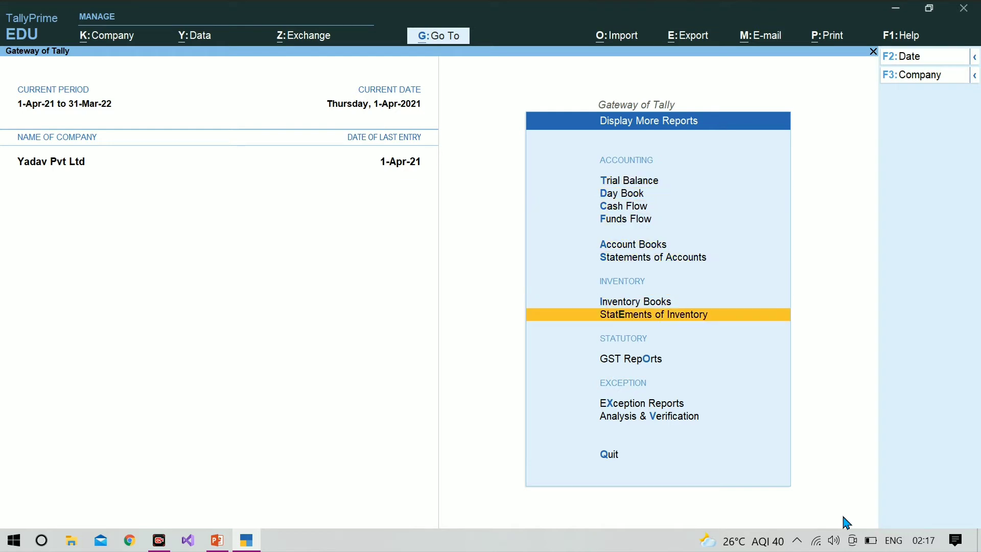
pyautogui.press('Return')
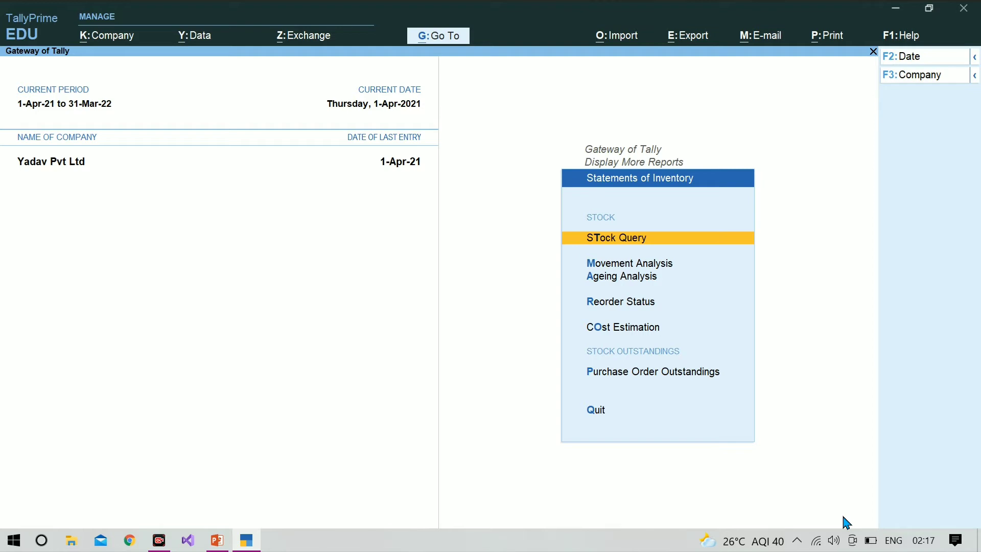
pyautogui.press('Down')
pyautogui.press('Down')
pyautogui.press('Down')
pyautogui.press('Down')
pyautogui.press('Down')
pyautogui.press('Down')
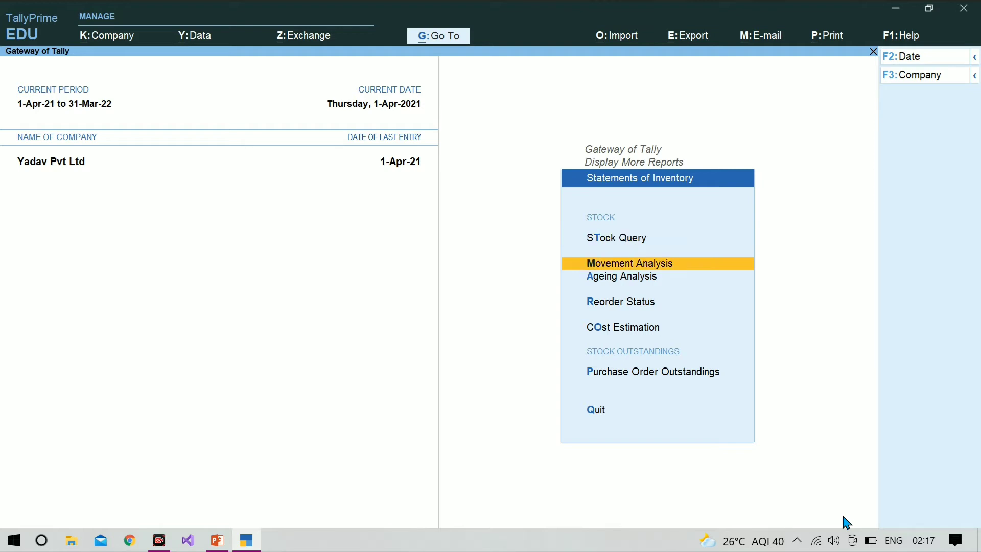
pyautogui.press('Up')
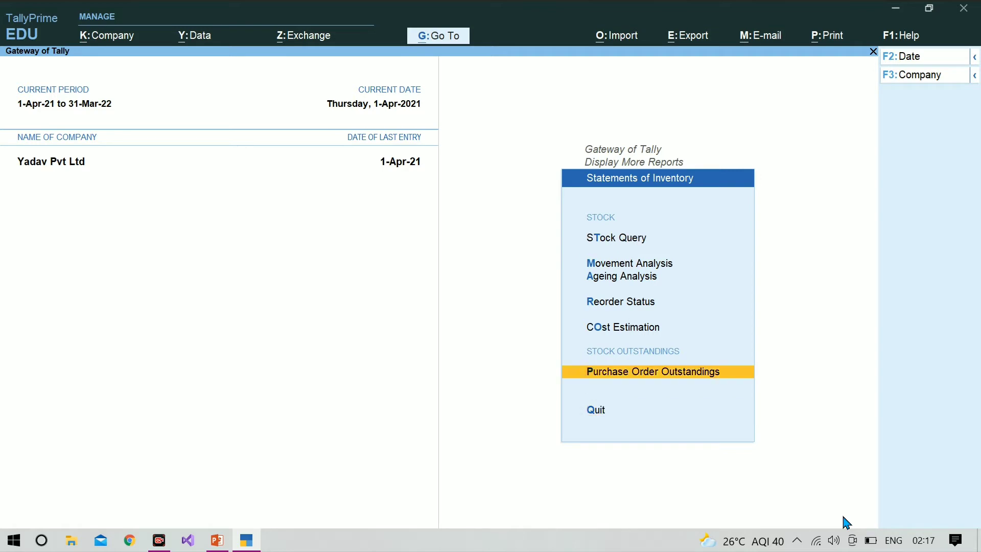
pyautogui.press('Return')
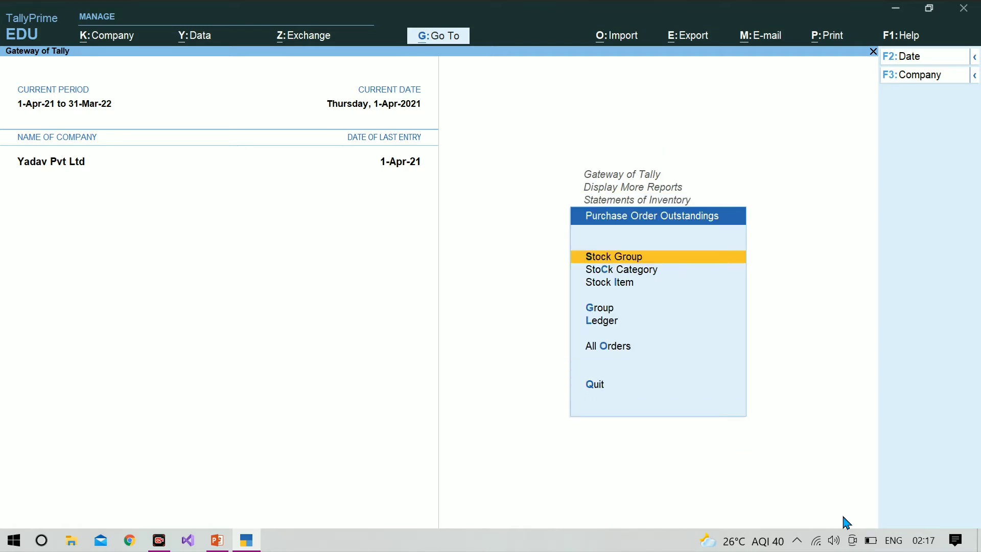
pyautogui.press('Down')
pyautogui.press('Down')
pyautogui.press('Down')
pyautogui.press('Down')
pyautogui.press('Down')
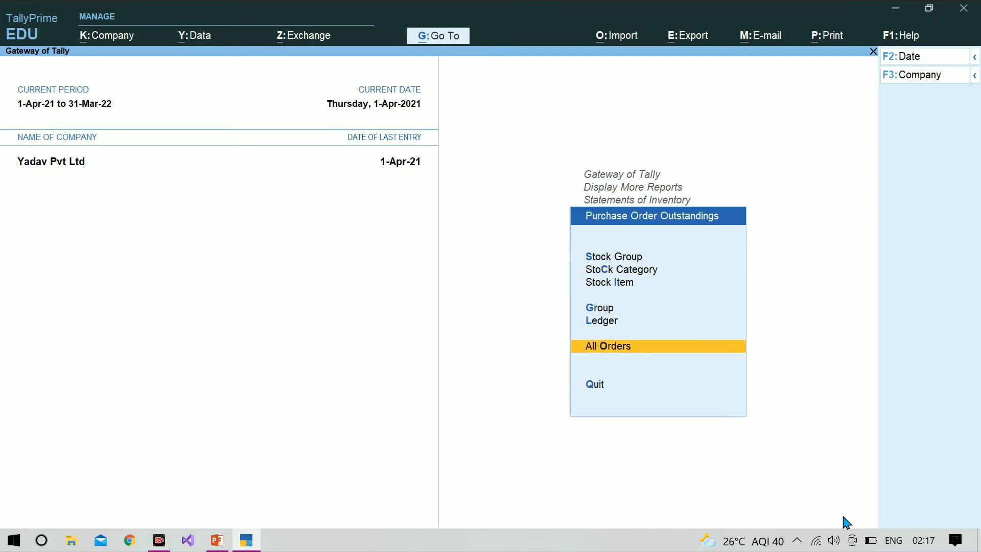
pyautogui.press('Return')
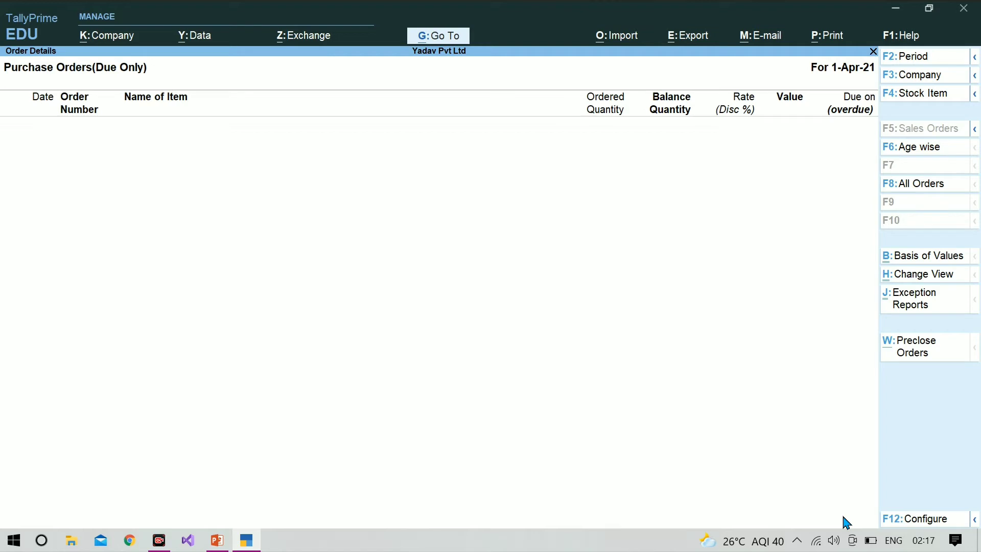
# Show all orders with F8 to review the 100 pcs Computer order, then return to Gateway of Tally.
pyautogui.press('F8')
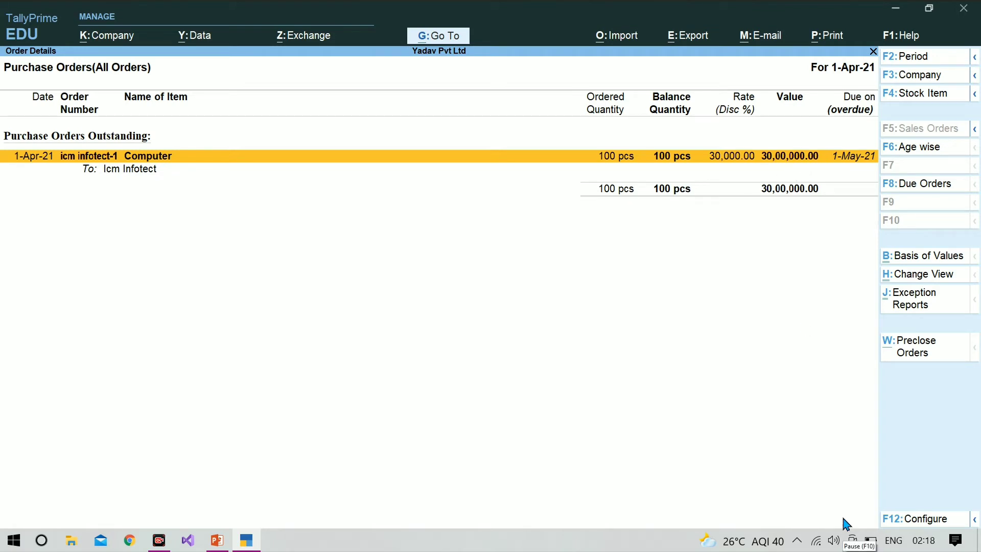
pyautogui.press('Escape')
pyautogui.press('Escape')
pyautogui.press('Escape')
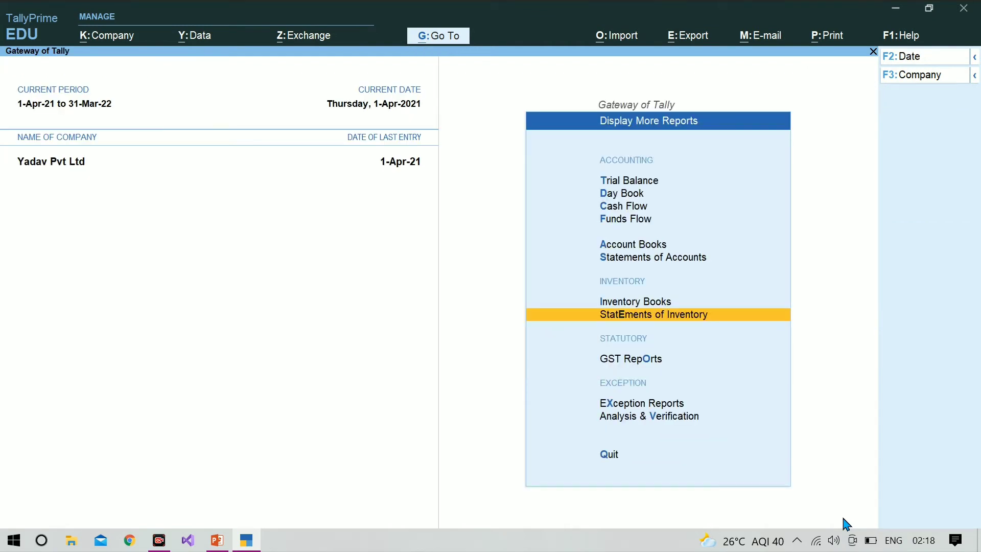
pyautogui.press('Escape')
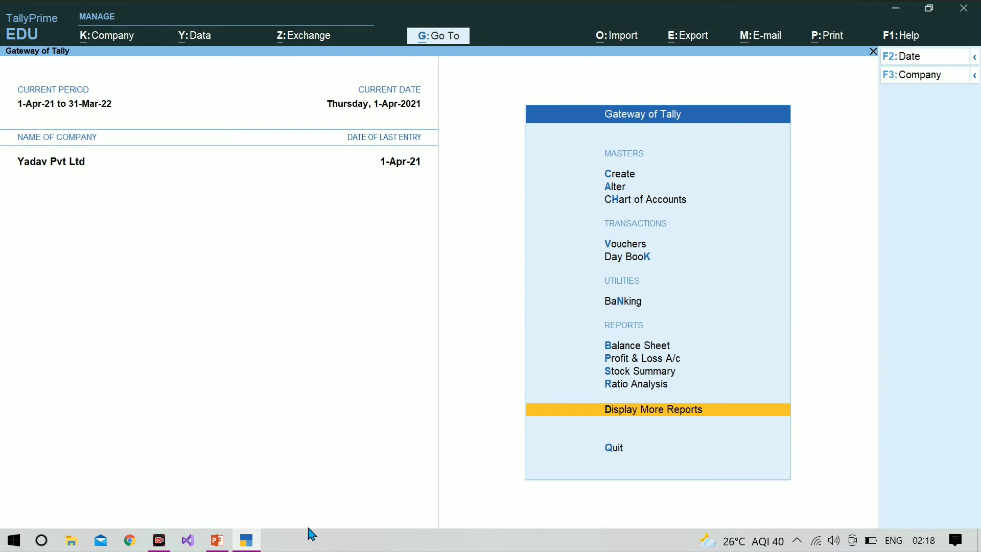
pyautogui.click(217, 543)
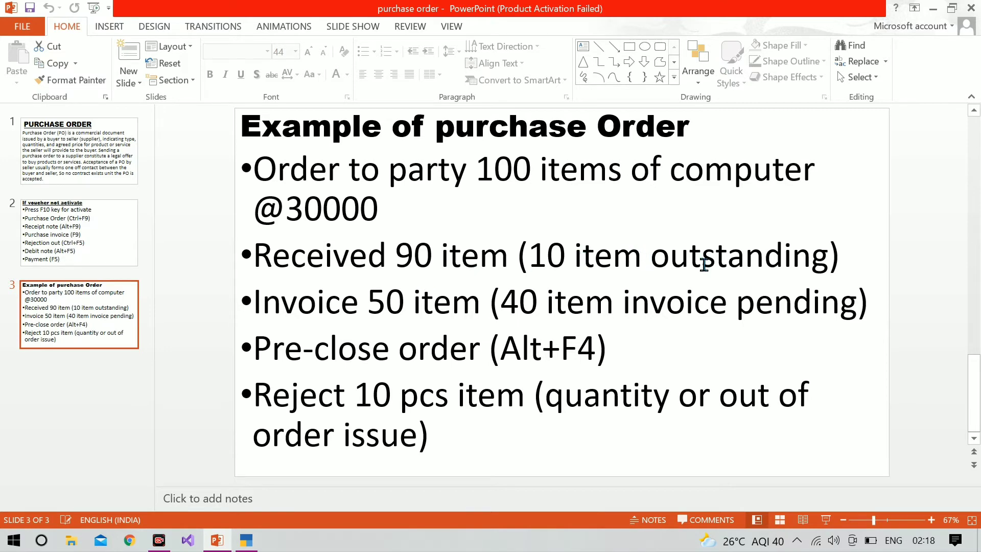
pyautogui.click(249, 548)
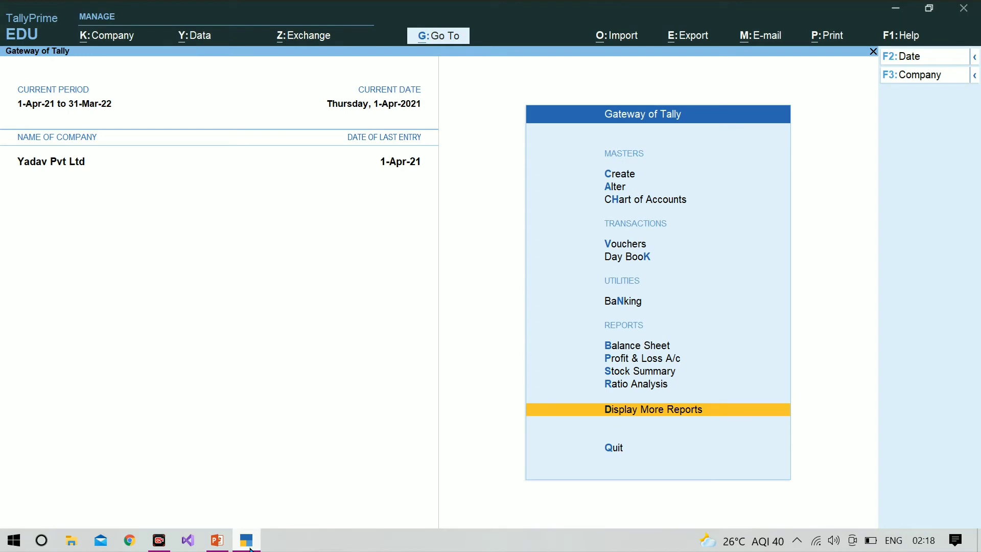
# Start a new Purchase Order voucher No. 2 and bring up the other voucher types list.
pyautogui.press('v')
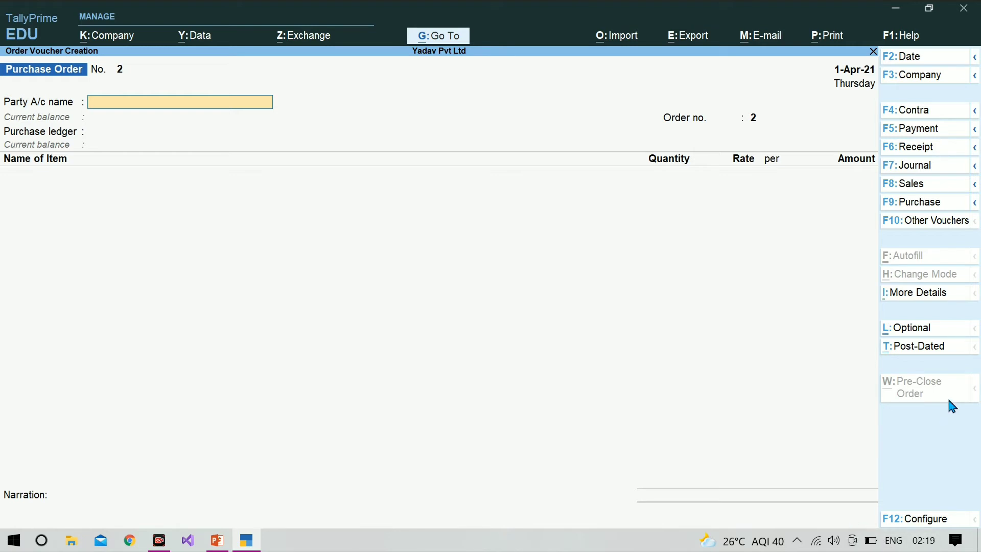
pyautogui.click(917, 225)
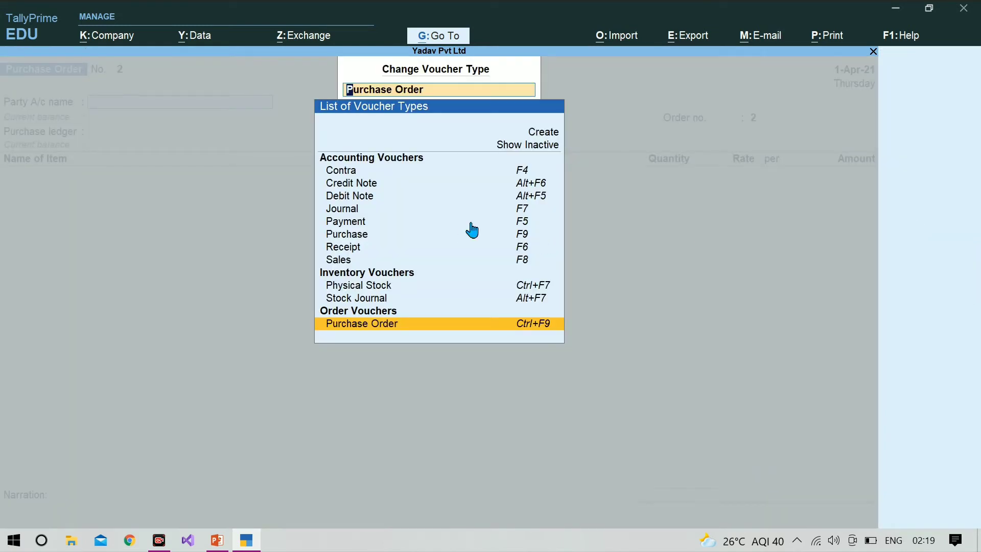
# Include inactive voucher types, pick Receipt Note and confirm activating it.
pyautogui.click(536, 146)
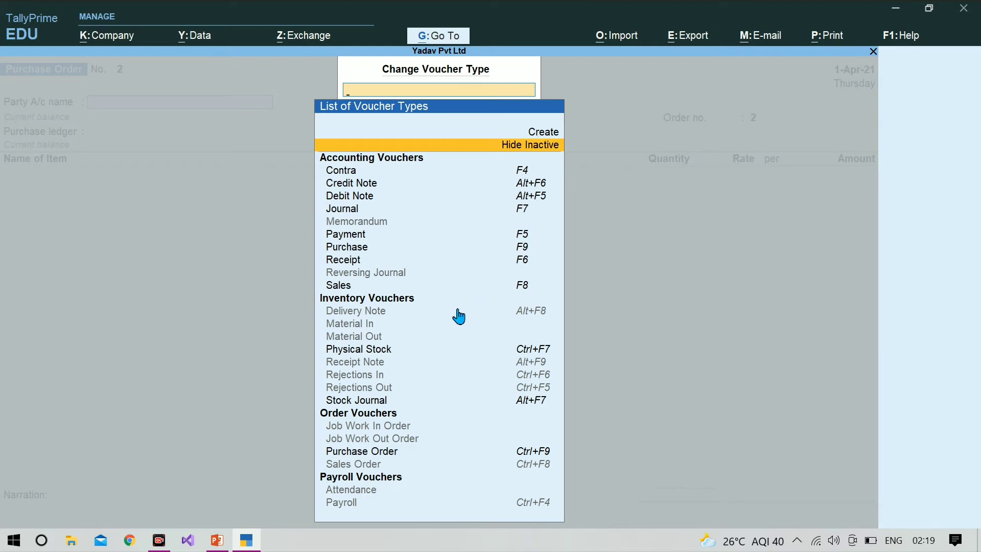
pyautogui.click(372, 365)
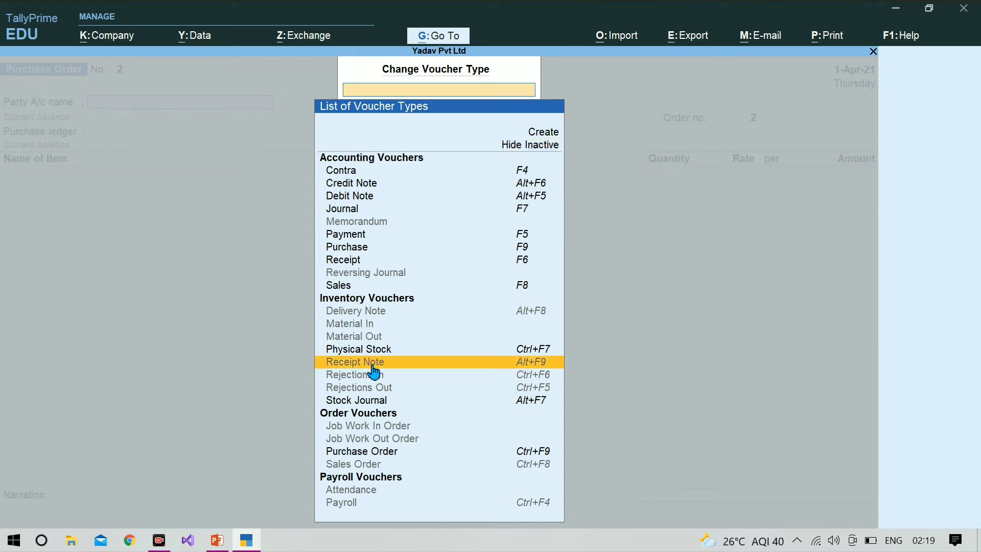
pyautogui.click(373, 365)
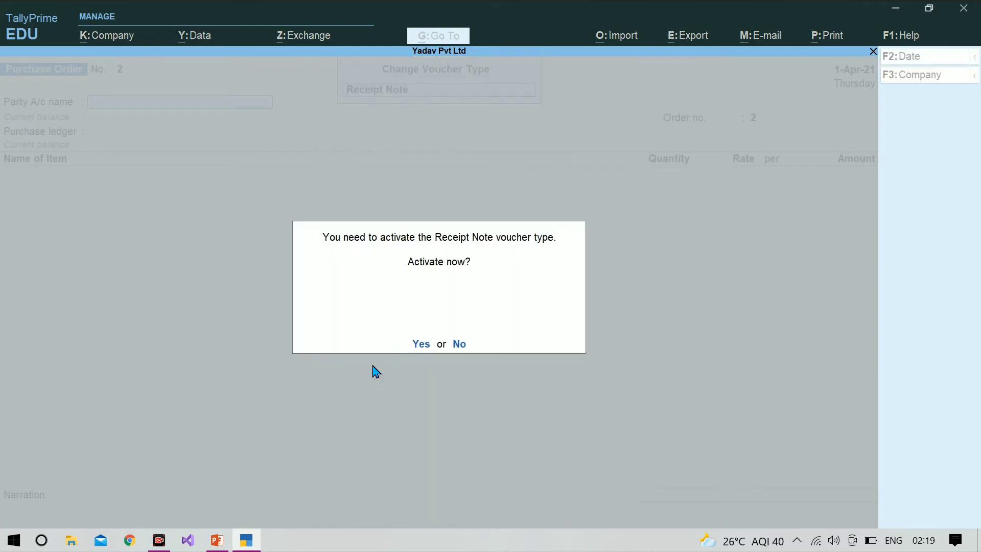
pyautogui.click(426, 350)
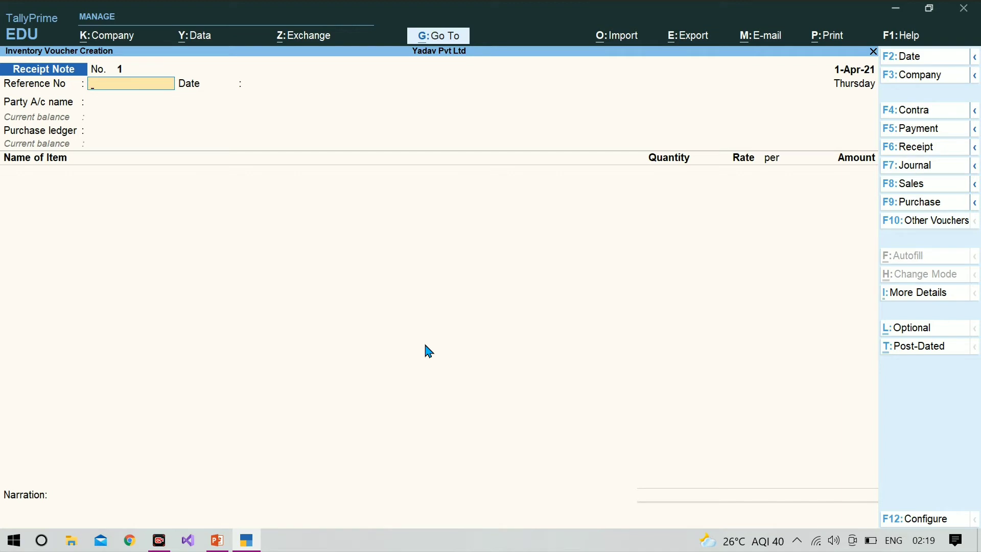
# Enter reference number 288 and accept the date 1-Apr-21.
pyautogui.write('288')
pyautogui.press('Return')
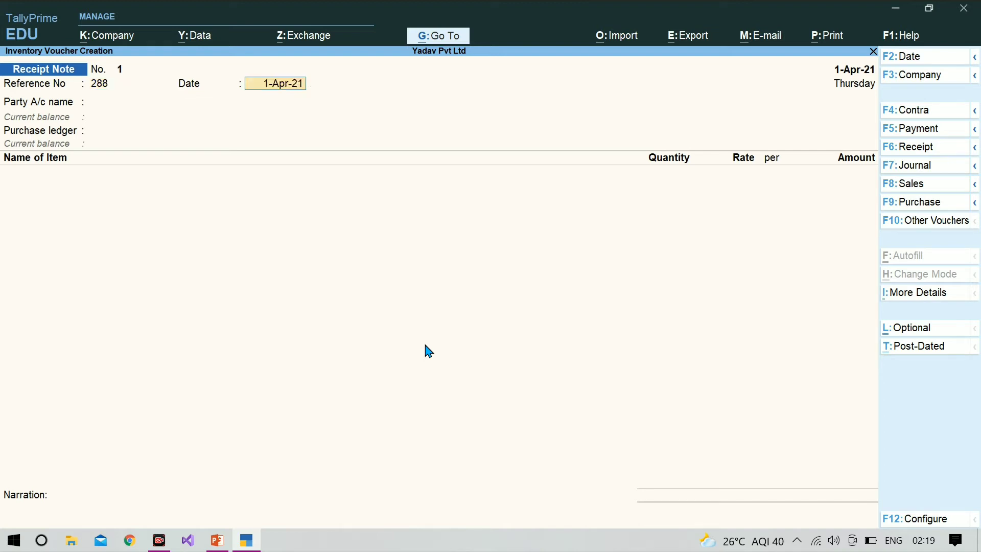
pyautogui.press('Return')
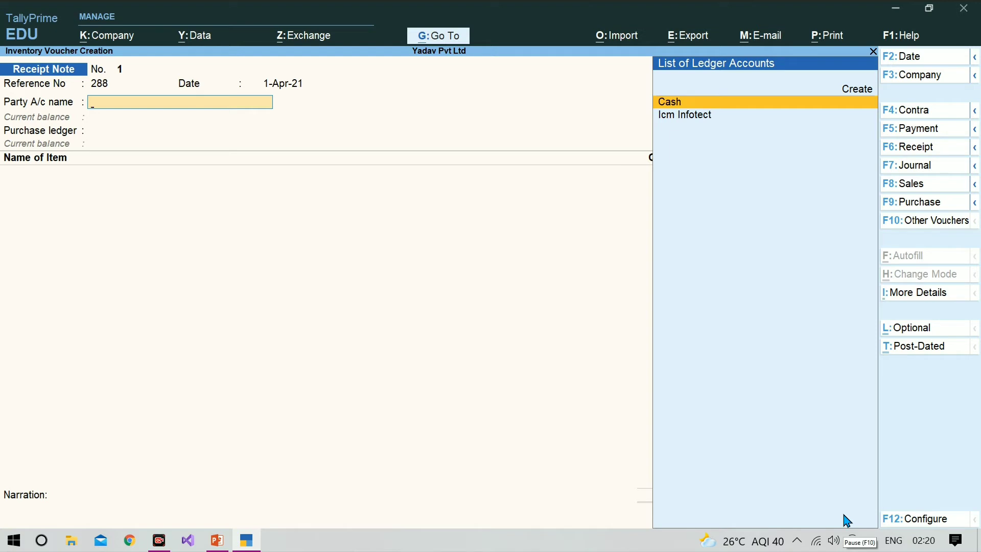
# Re-enter the receipt note date as 1-May and select Icm Infotect as the party account.
pyautogui.press('BackSpace')
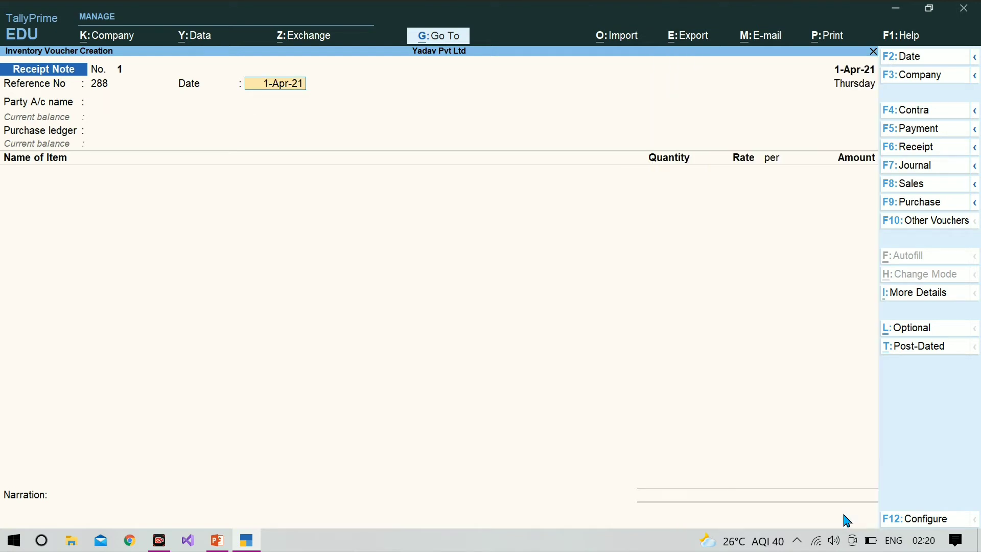
pyautogui.write('1-may')
pyautogui.press('Return')
pyautogui.write('39-may')
pyautogui.press('Return')
pyautogui.press('Return')
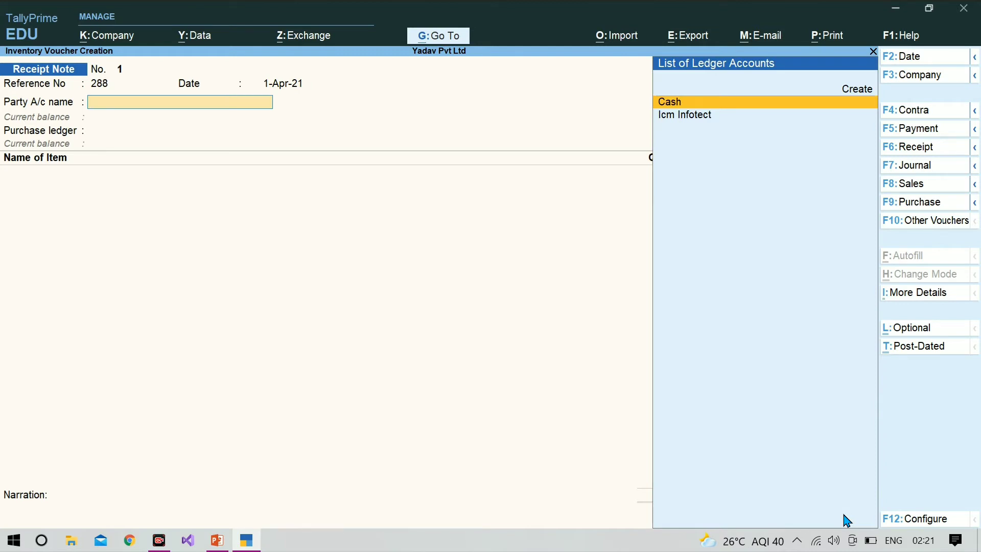
pyautogui.press('Down')
pyautogui.press('Return')
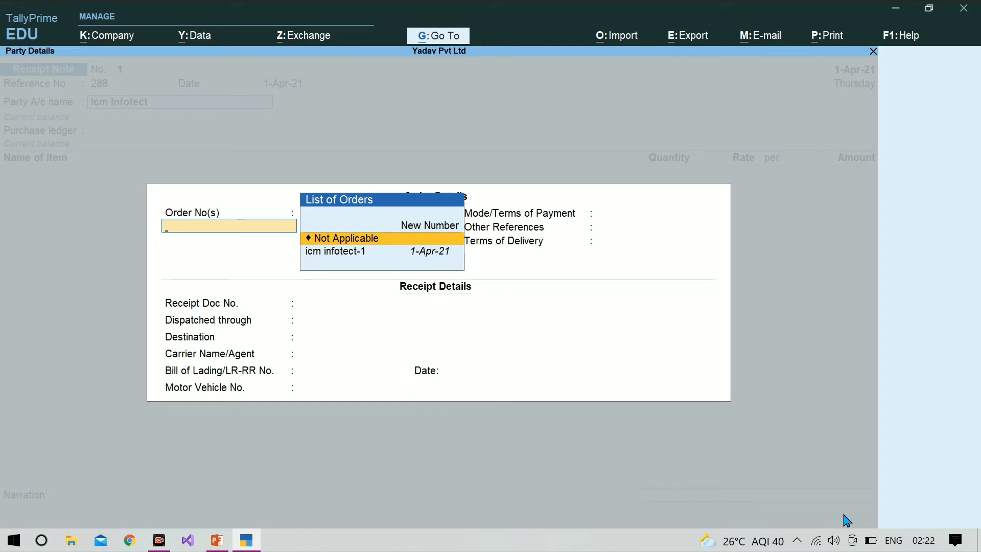
# Link the receipt to order icm infotect-1 and accept order details, party details and the purchase ledger.
pyautogui.press('Down')
pyautogui.press('Return')
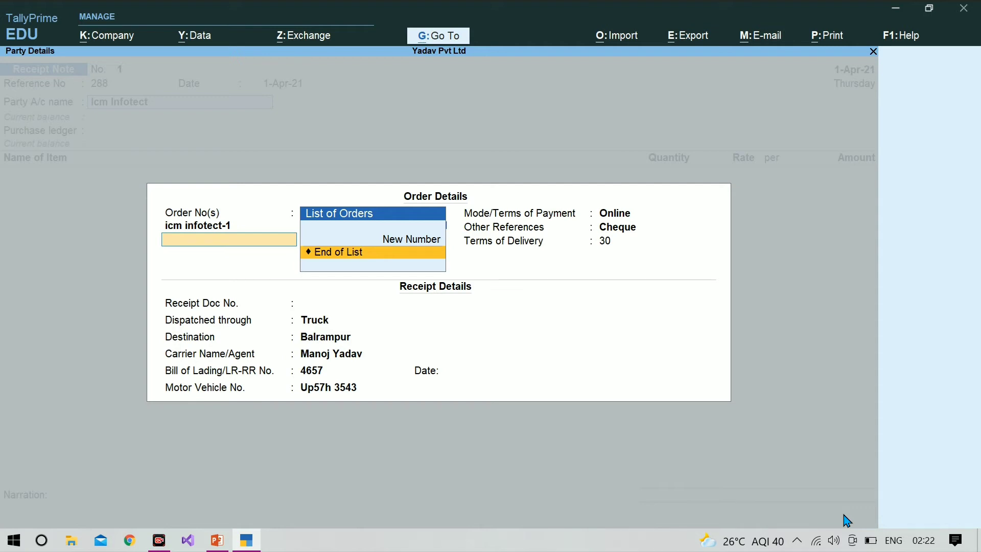
pyautogui.press('Return')
pyautogui.press('Return')
pyautogui.press('Return')
pyautogui.press('Return')
pyautogui.press('Return')
pyautogui.press('Return')
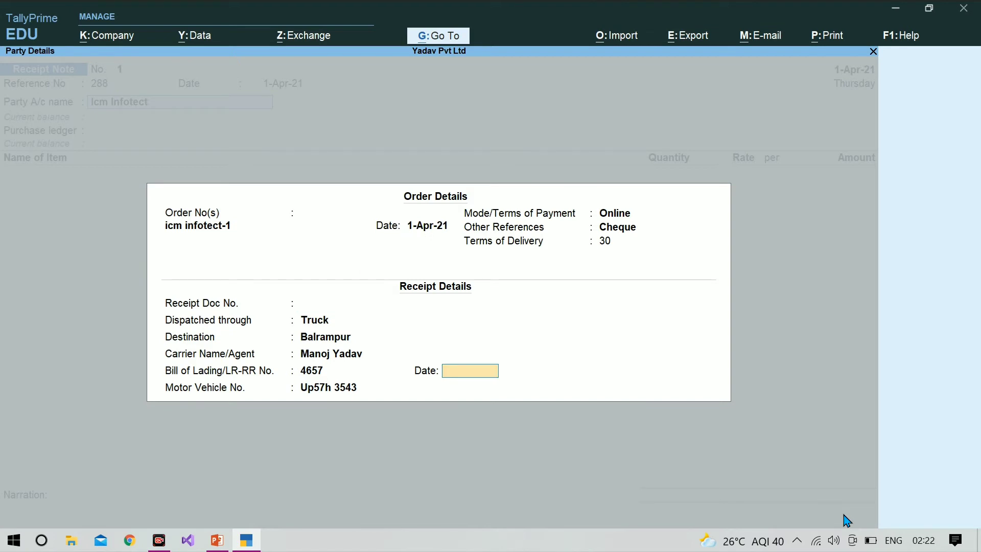
pyautogui.press('Return')
pyautogui.press('Return')
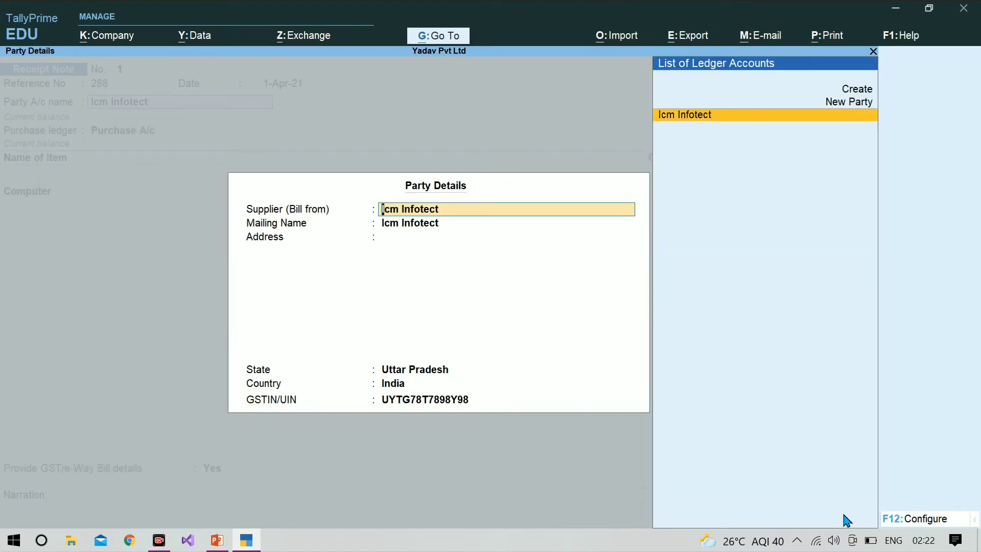
pyautogui.press('Return')
pyautogui.press('Return')
pyautogui.press('Return')
pyautogui.press('Return')
pyautogui.press('Return')
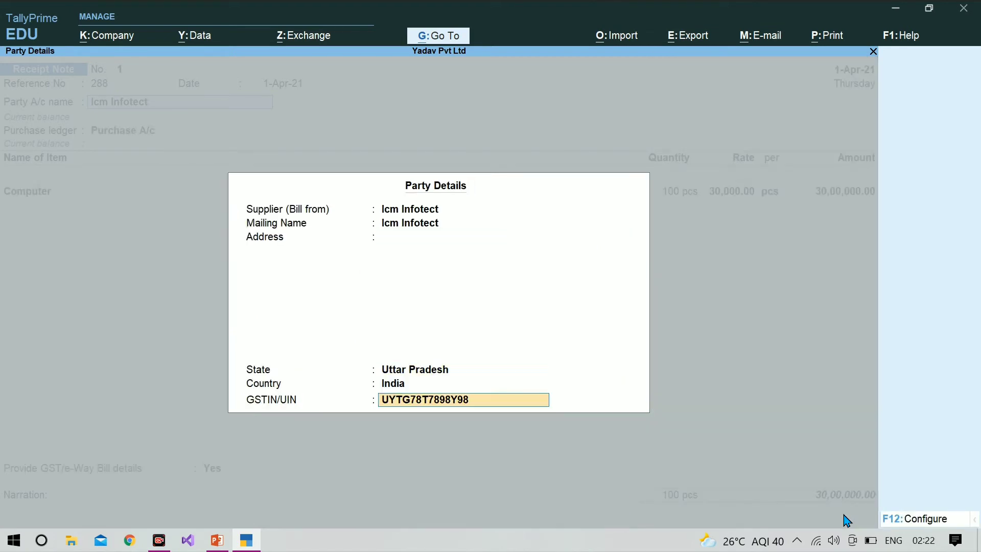
pyautogui.press('Return')
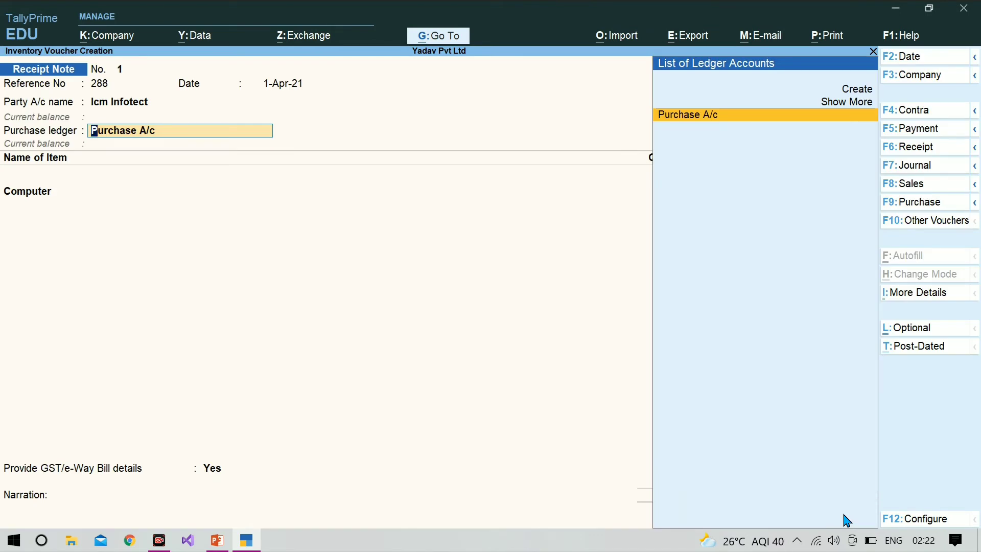
pyautogui.press('Return')
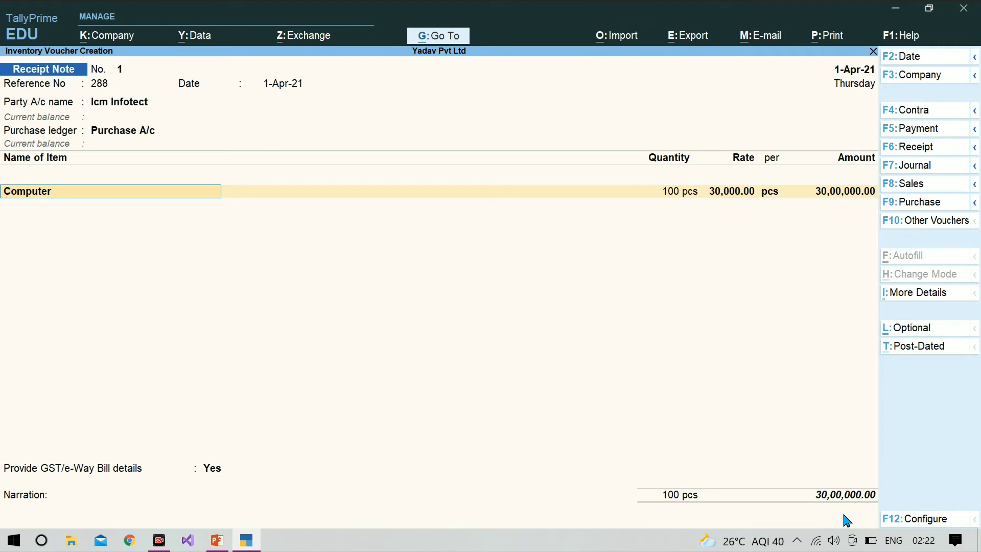
# Review Computer's allocation: tracking no. 288, order icm infotect-1, 100 pcs.
pyautogui.press('Return')
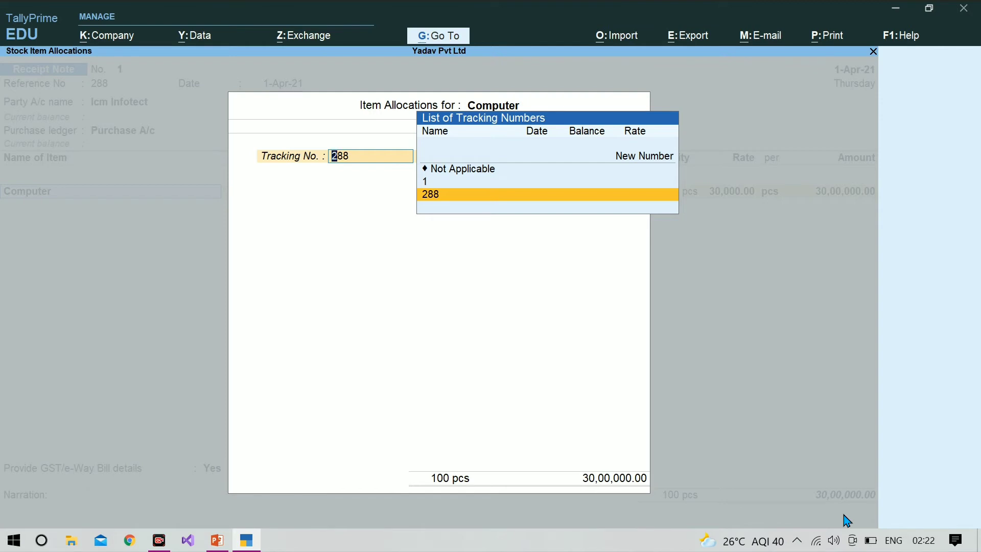
pyautogui.press('Return')
pyautogui.press('Return')
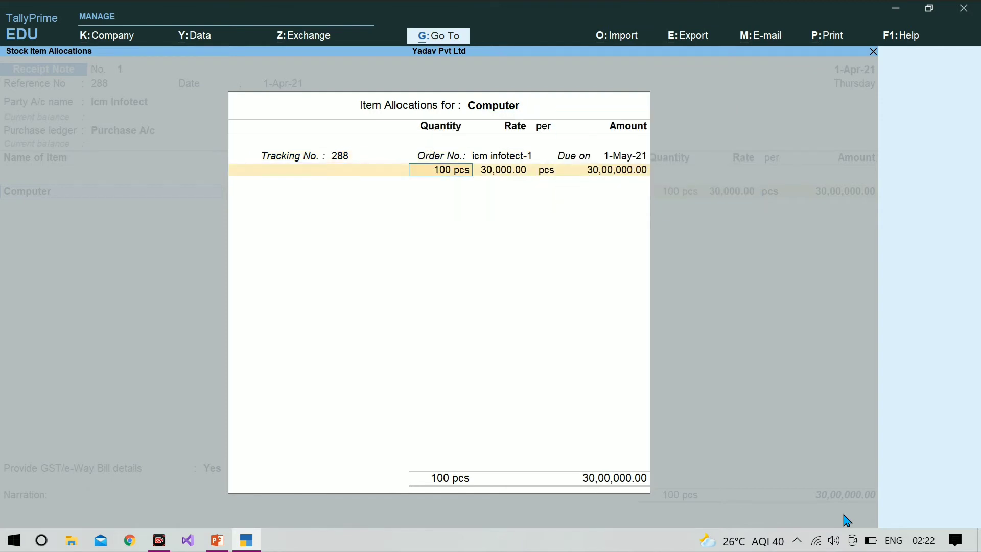
pyautogui.press('Return')
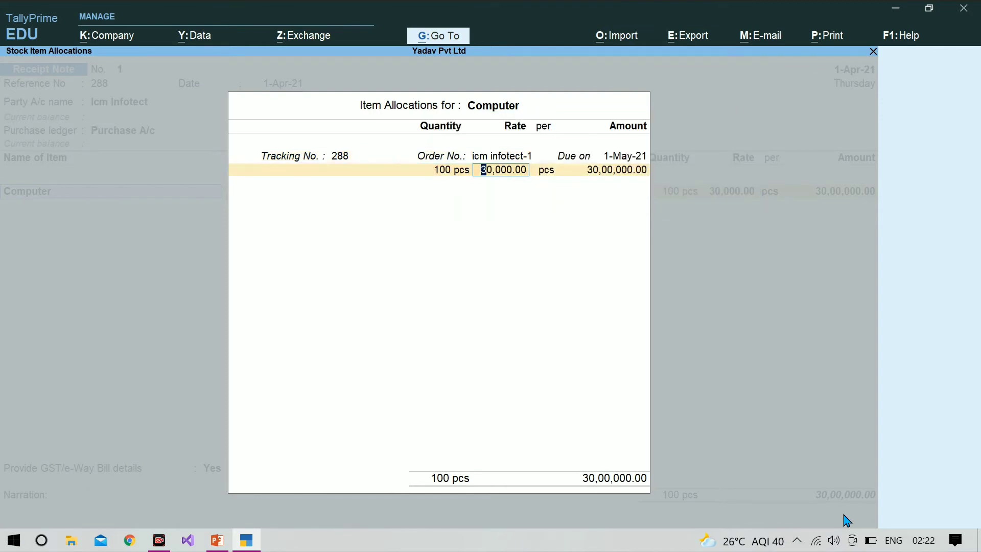
pyautogui.press('Return')
pyautogui.press('Return')
pyautogui.press('Return')
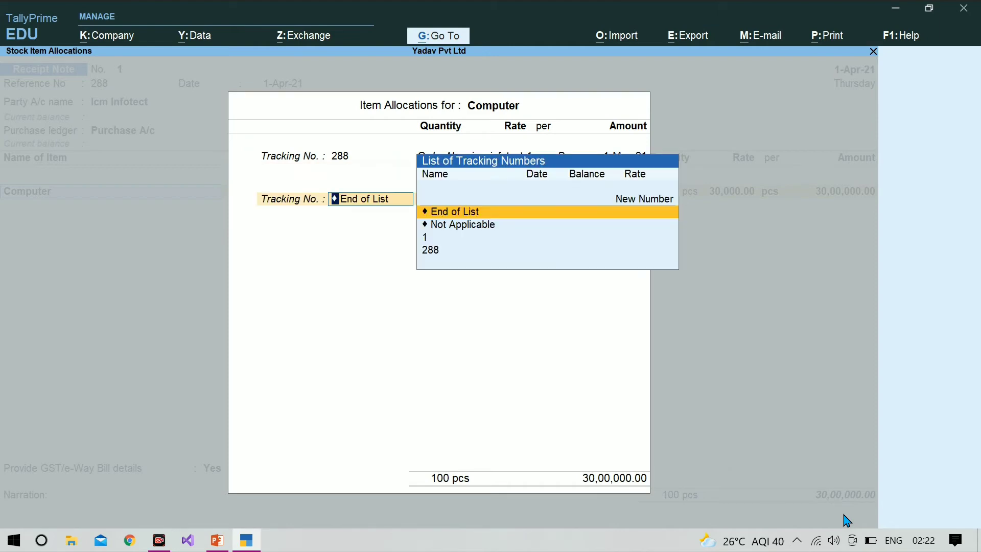
pyautogui.press('Return')
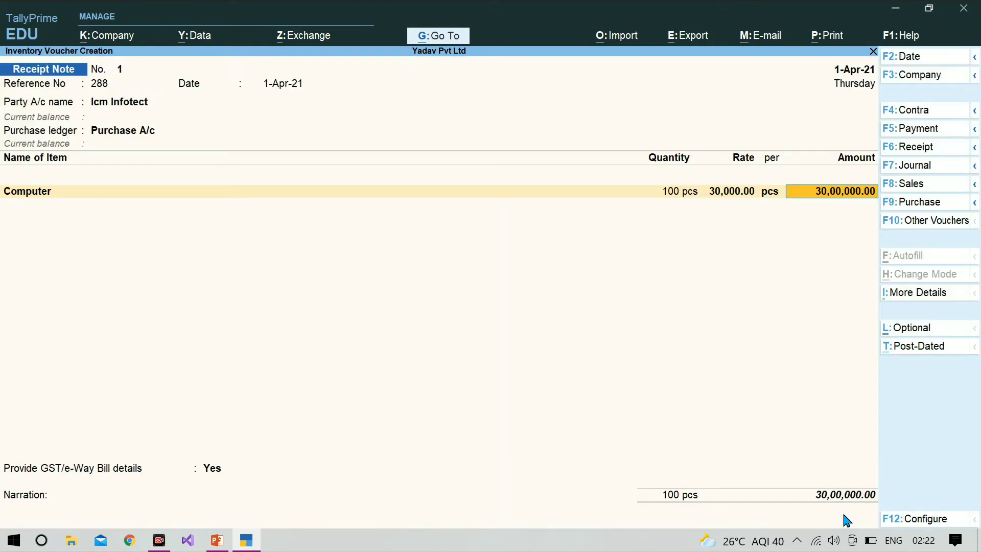
# Step back through order and party details and reopen Computer's allocations.
pyautogui.press('BackSpace')
pyautogui.press('BackSpace')
pyautogui.press('BackSpace')
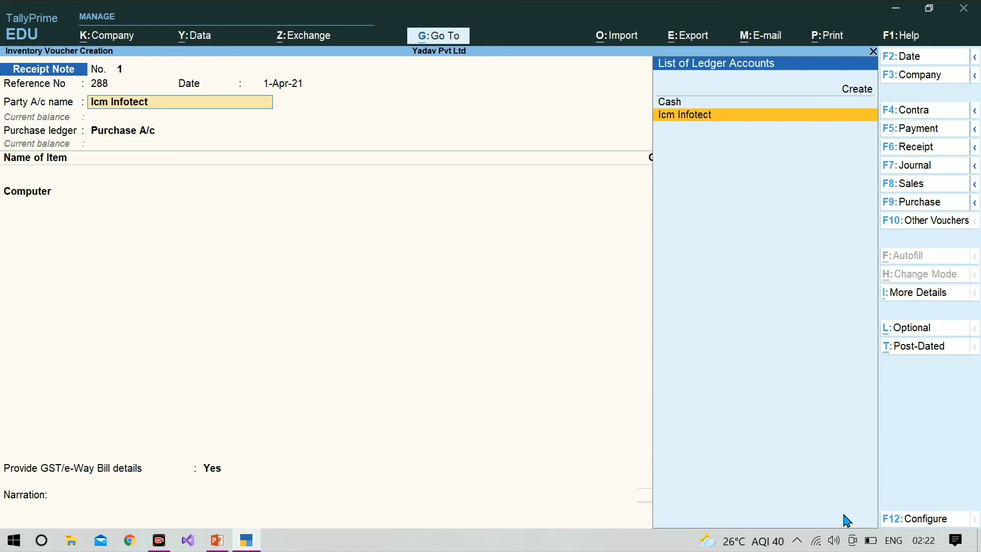
pyautogui.press('Return')
pyautogui.press('Return')
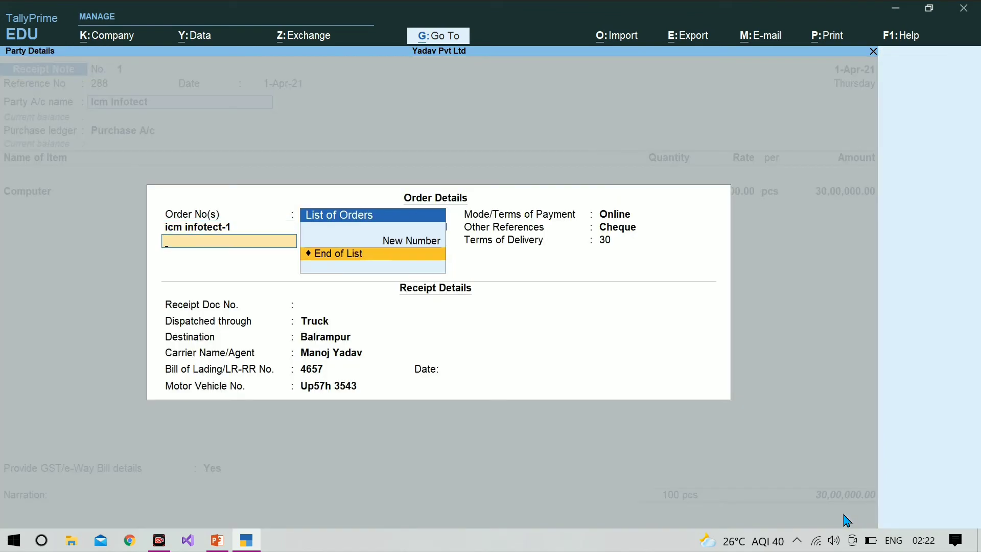
pyautogui.press('Return')
pyautogui.press('Return')
pyautogui.press('Return')
pyautogui.press('Return')
pyautogui.press('Return')
pyautogui.press('Return')
pyautogui.press('Return')
pyautogui.press('Return')
pyautogui.press('Return')
pyautogui.press('Return')
pyautogui.press('Return')
pyautogui.press('Return')
pyautogui.press('Return')
pyautogui.press('Return')
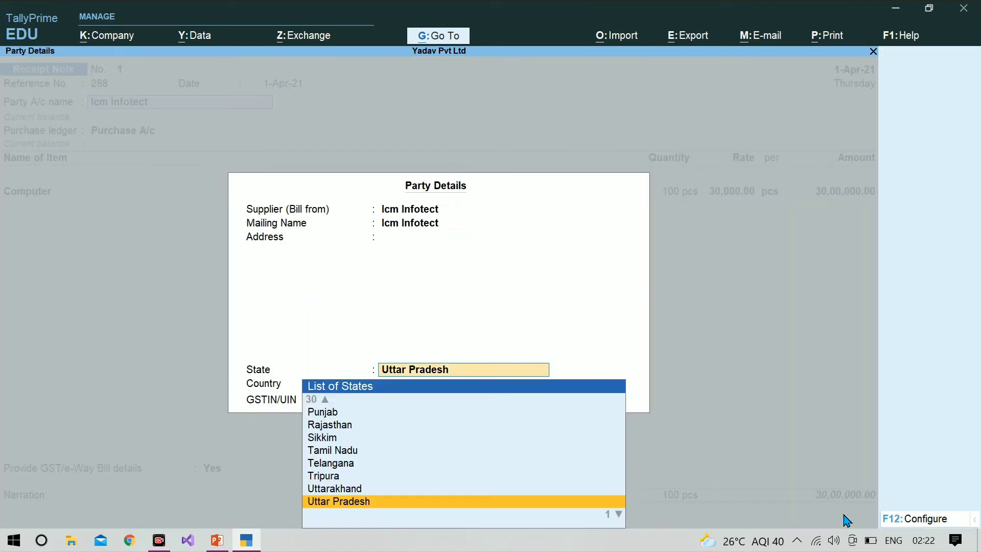
pyautogui.press('Return')
pyautogui.press('Return')
pyautogui.press('Return')
pyautogui.press('Return')
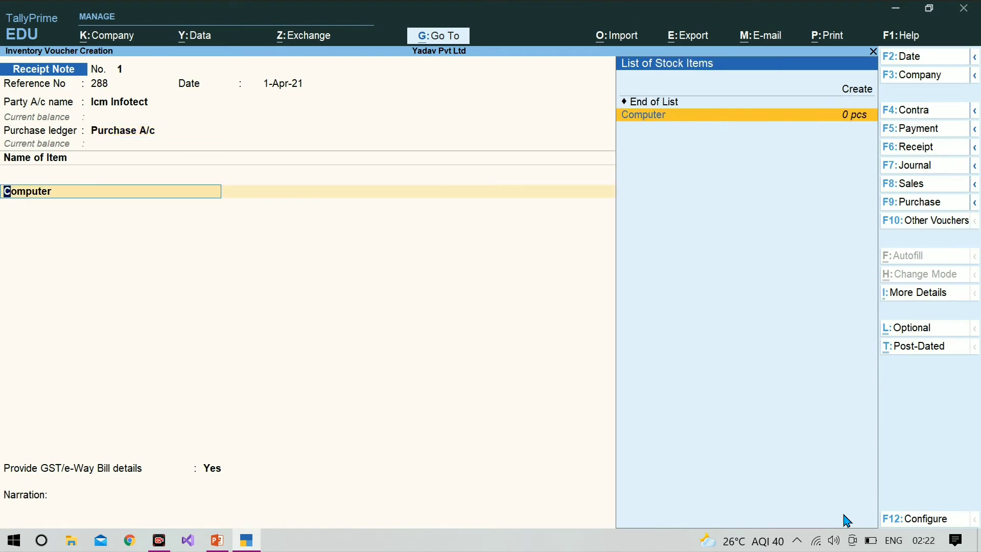
pyautogui.press('Return')
# Change the Computer allocation to 90 pcs, amounting to 27,00,000.00.
pyautogui.press('Return')
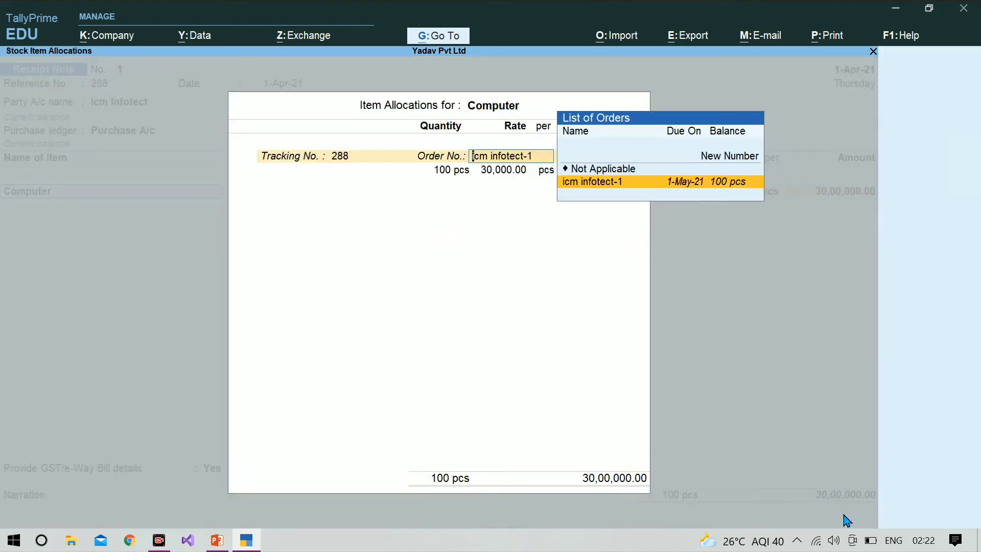
pyautogui.press('Return')
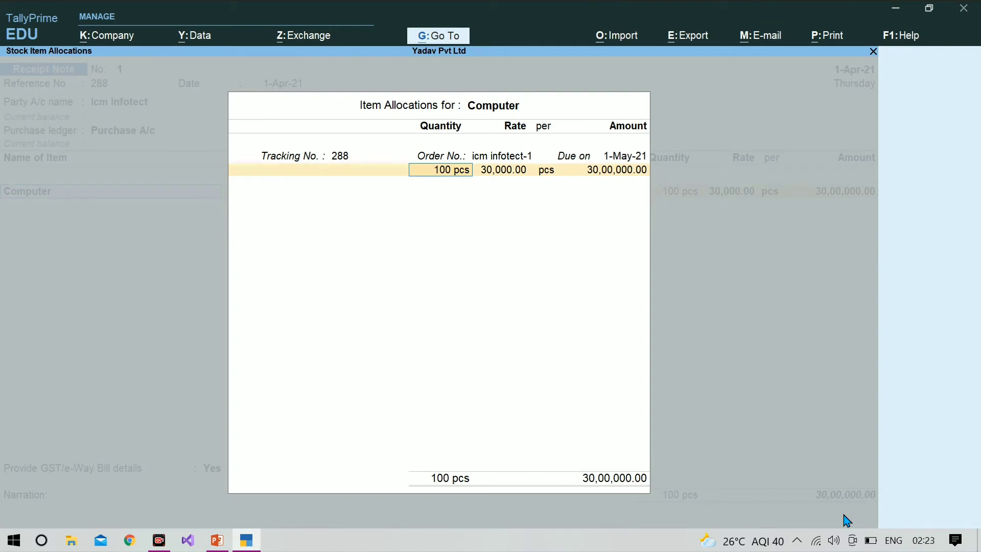
pyautogui.write('90')
pyautogui.press('Return')
pyautogui.press('Return')
pyautogui.press('Return')
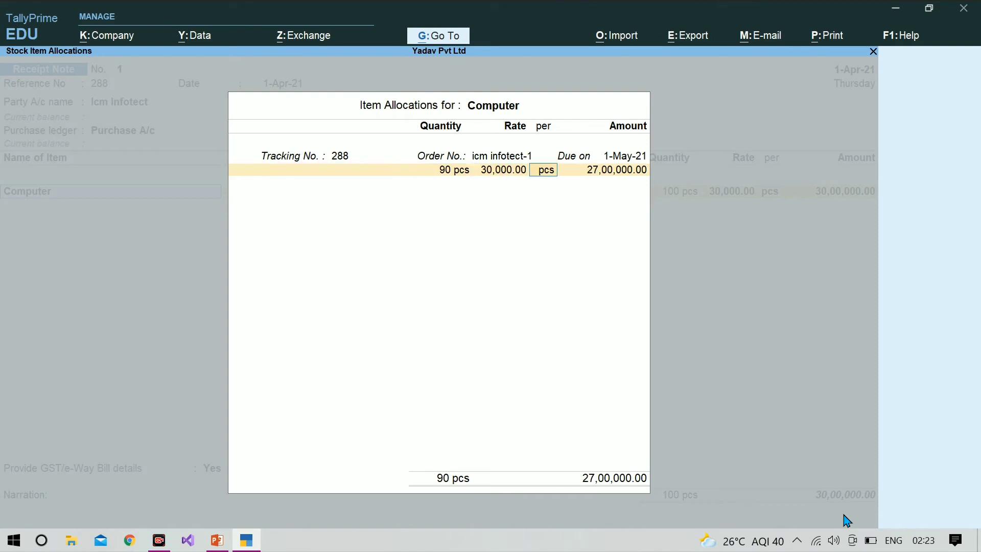
pyautogui.press('Return')
pyautogui.press('Return')
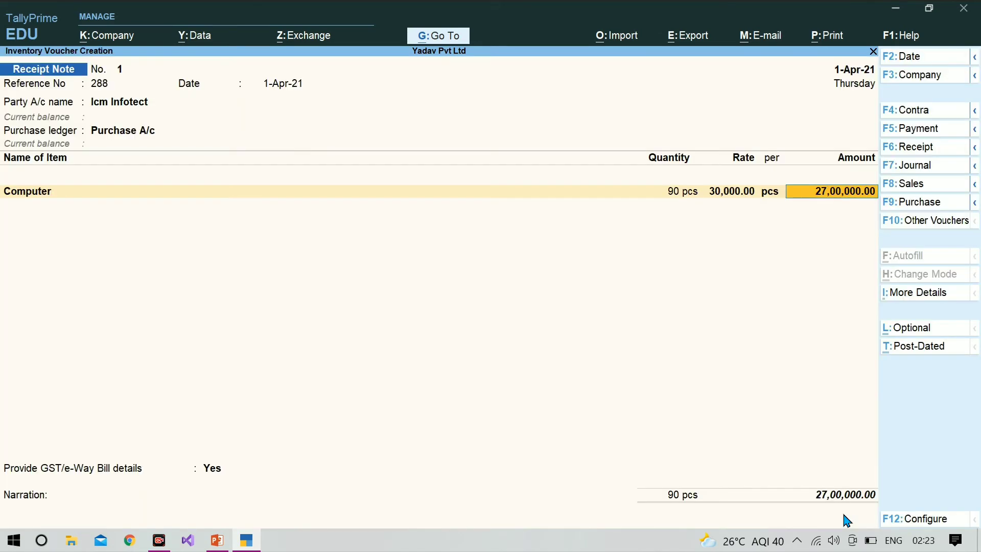
pyautogui.press('Return')
pyautogui.press('Return')
pyautogui.press('Return')
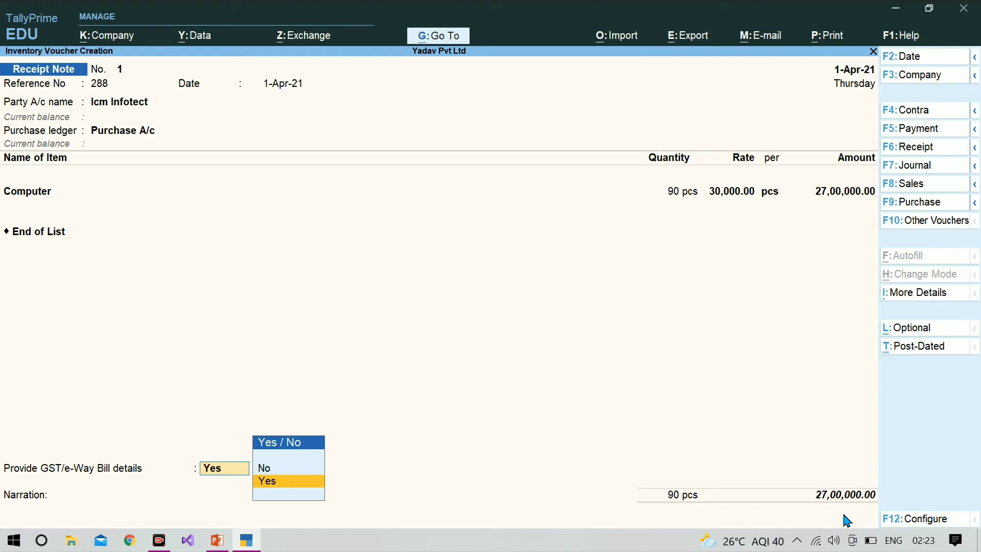
# Set GST/e-Way Bill details to No and save the receipt note.
pyautogui.press('Up')
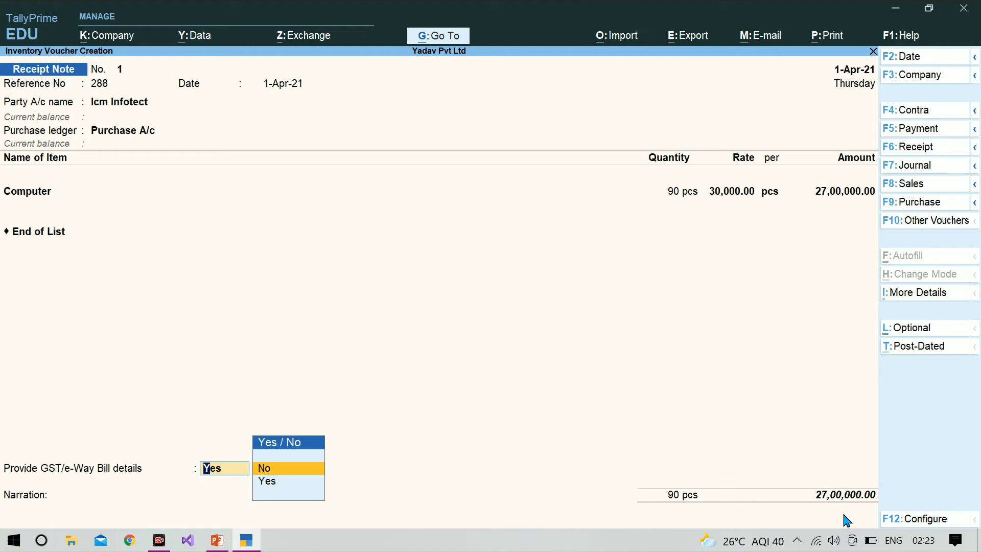
pyautogui.press('Return')
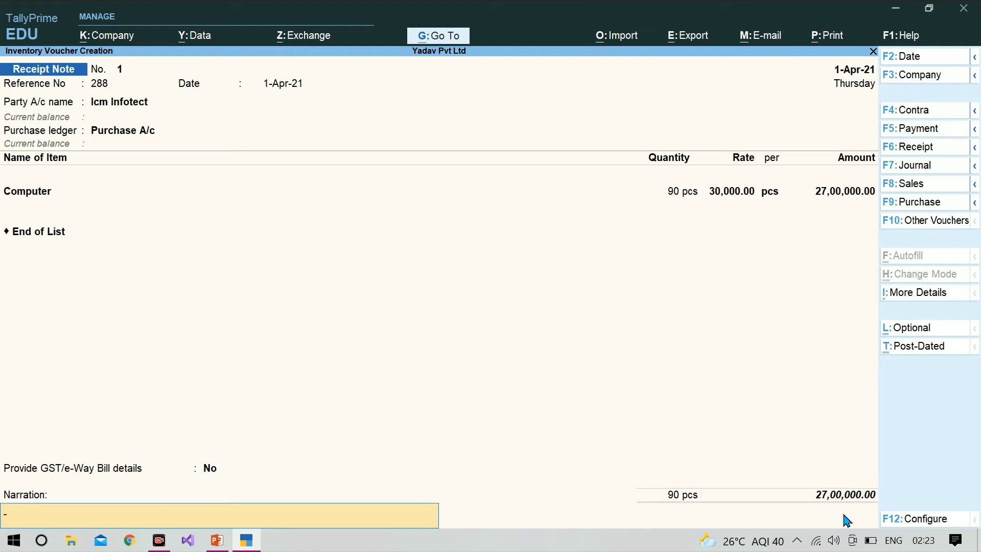
pyautogui.press('Return')
pyautogui.press('Return')
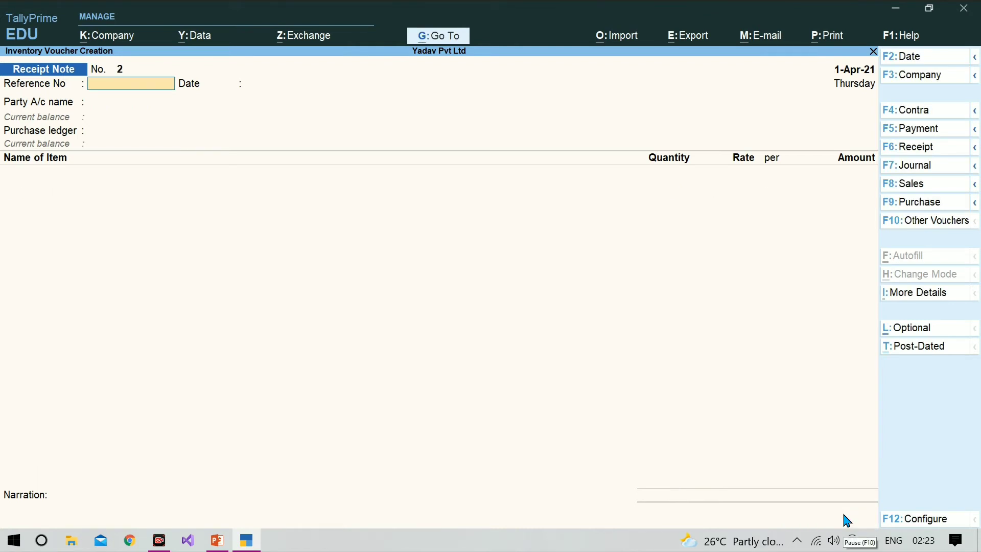
# Discard blank Receipt Note No. 2 and check Stock Summary: Computer 90 pcs, 27,00,000.00.
pyautogui.press('Escape')
pyautogui.press('Return')
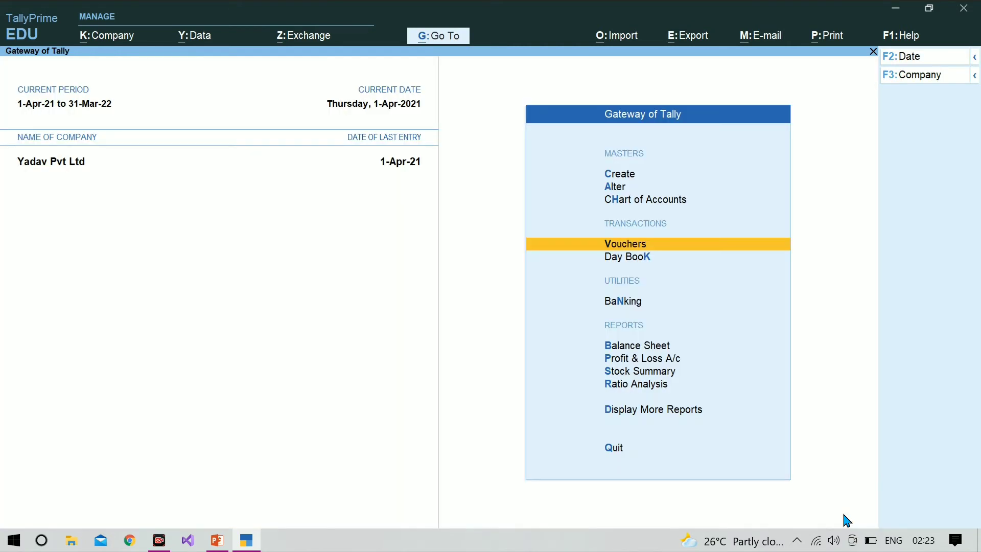
pyautogui.press('Down')
pyautogui.press('Down')
pyautogui.press('Down')
pyautogui.press('Down')
pyautogui.press('Down')
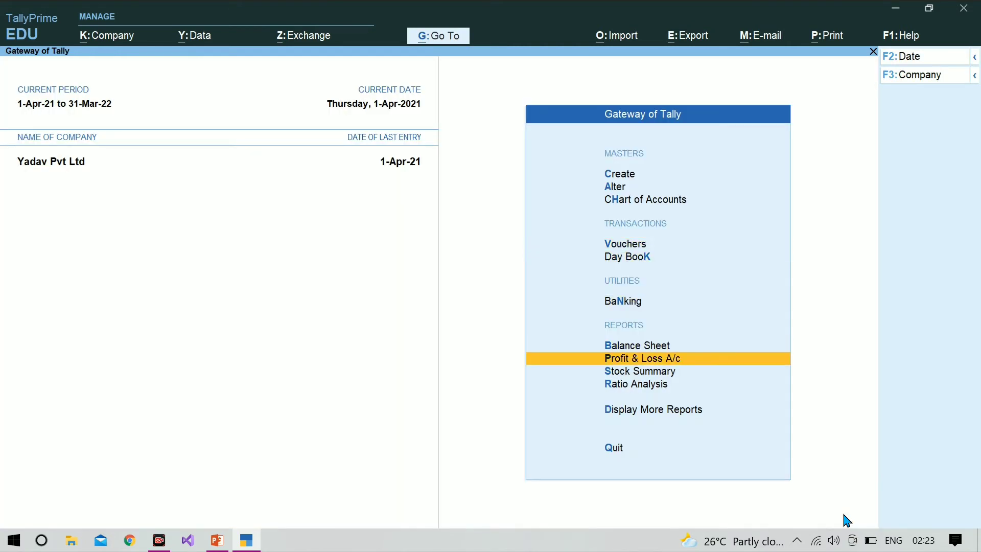
pyautogui.press('Return')
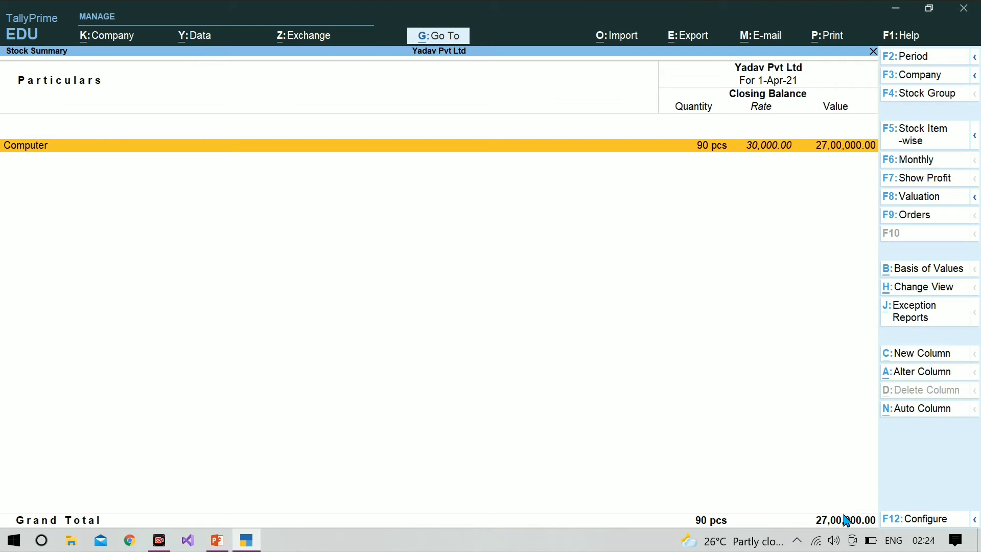
pyautogui.press('Escape')
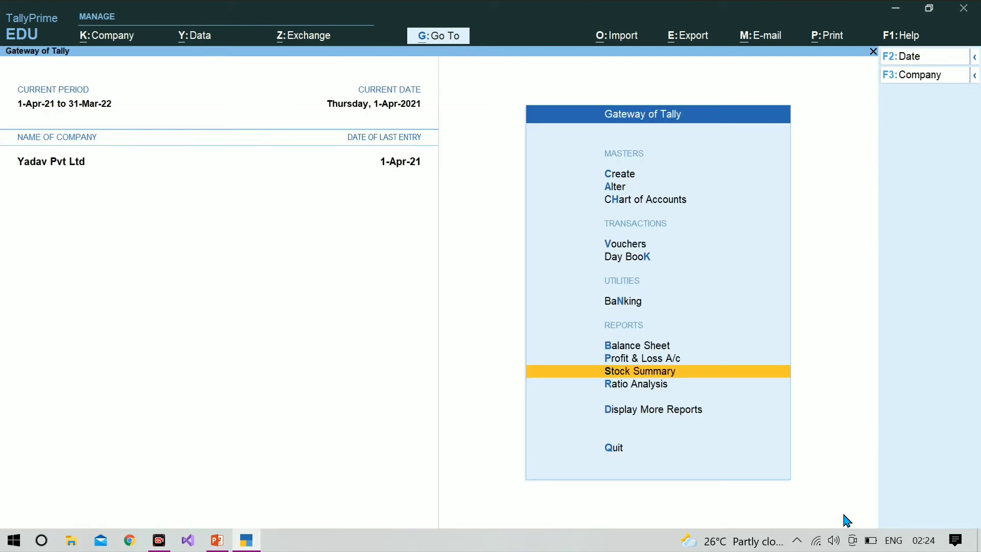
# Go through Display More Reports and Statements of Inventory to Purchase Order Outstandings.
pyautogui.press('Down')
pyautogui.press('Down')
pyautogui.press('Return')
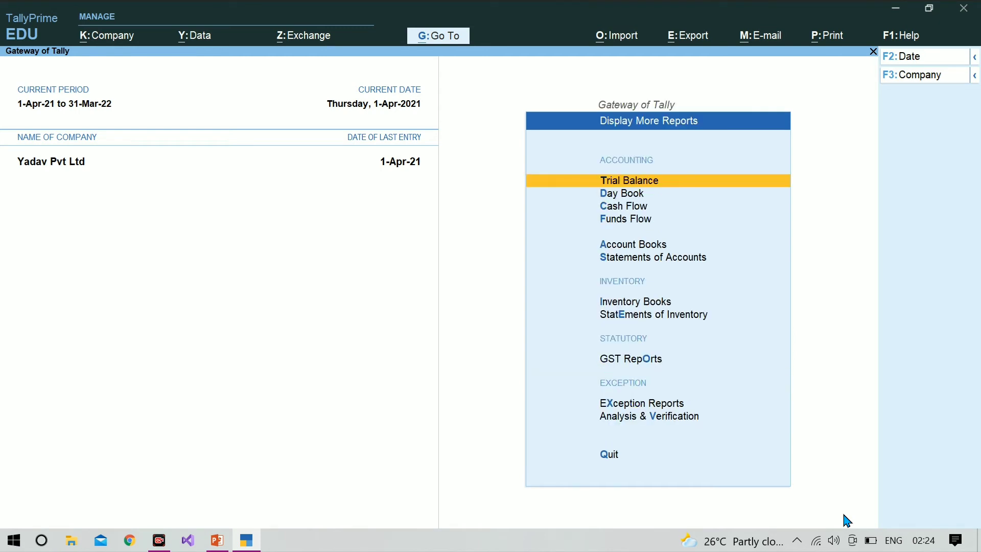
pyautogui.press('Down')
pyautogui.press('Down')
pyautogui.press('Down')
pyautogui.press('Down')
pyautogui.press('Down')
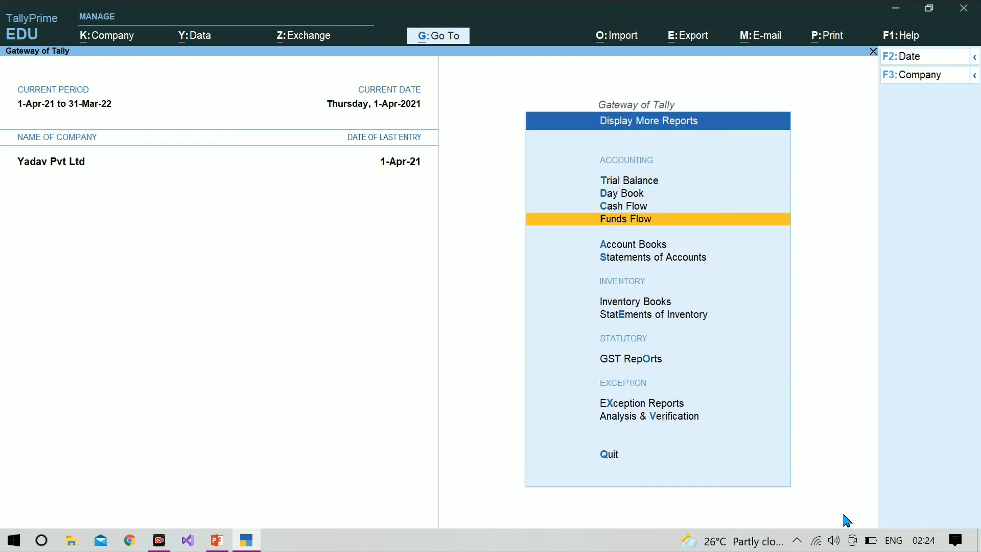
pyautogui.press('Return')
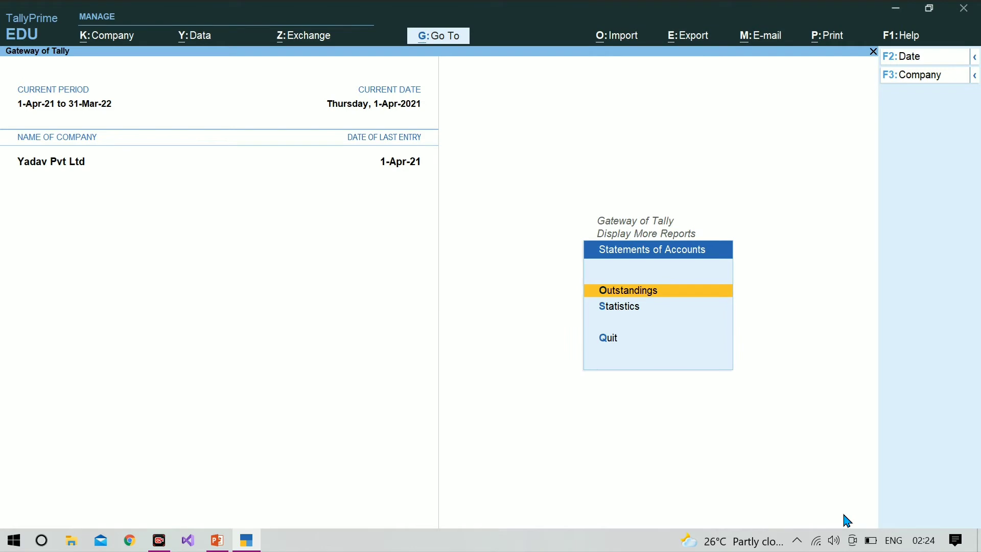
pyautogui.press('Escape')
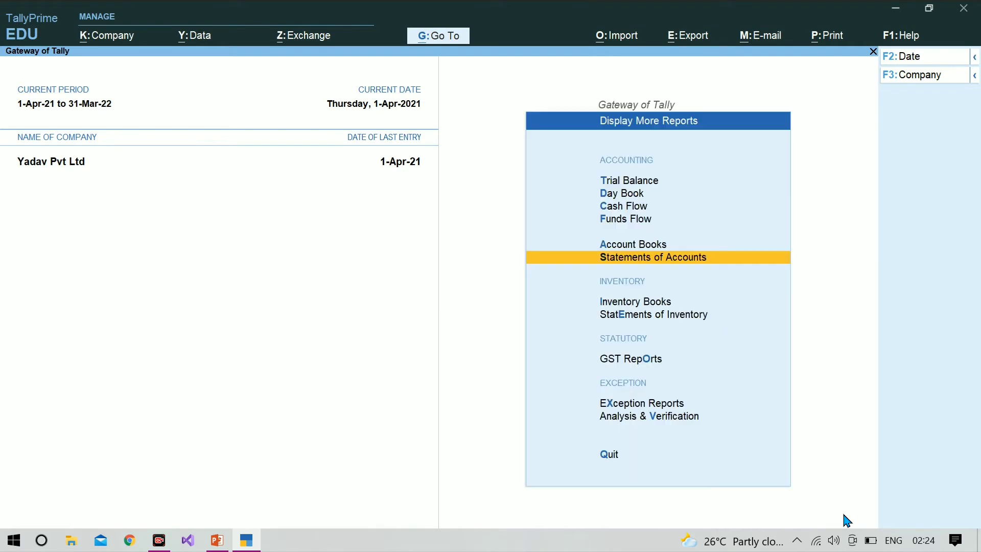
pyautogui.press('Down')
pyautogui.press('Down')
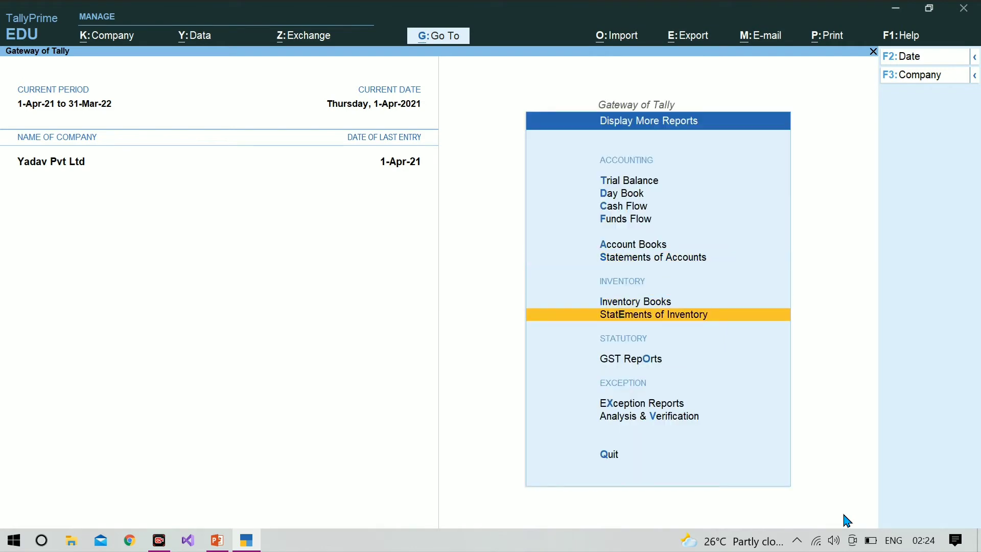
pyautogui.press('Return')
pyautogui.press('Down')
pyautogui.press('Down')
pyautogui.press('Down')
pyautogui.press('Down')
pyautogui.press('Down')
pyautogui.press('Down')
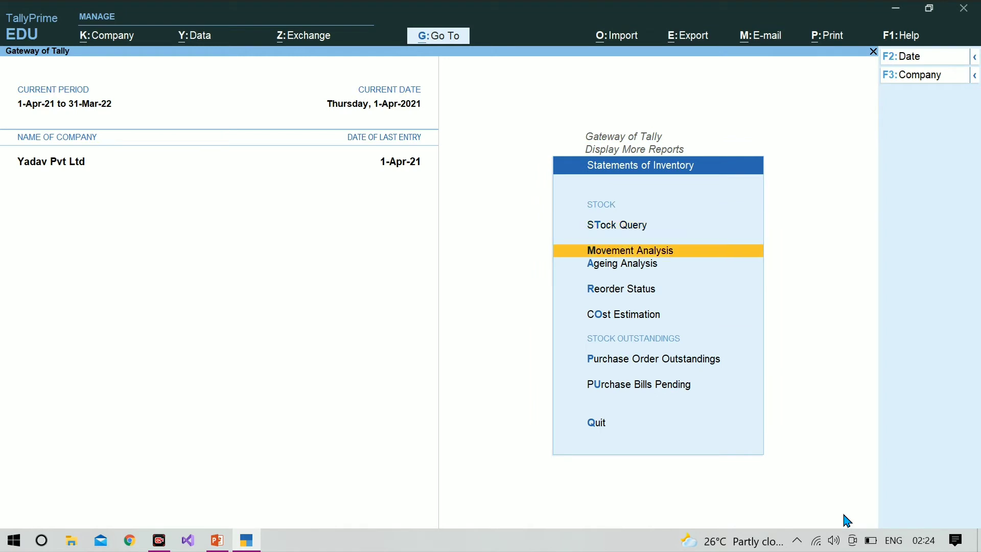
pyautogui.press('Up')
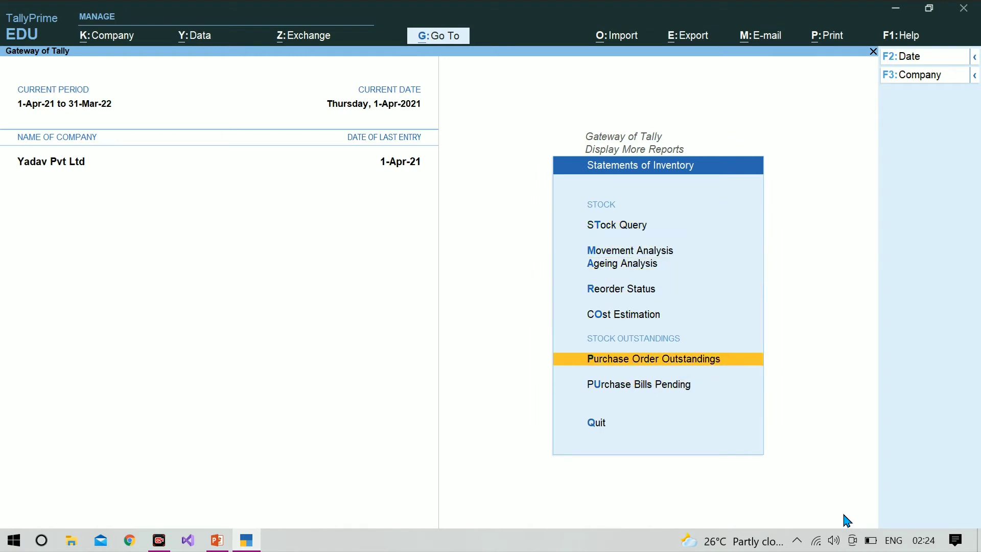
pyautogui.press('Return')
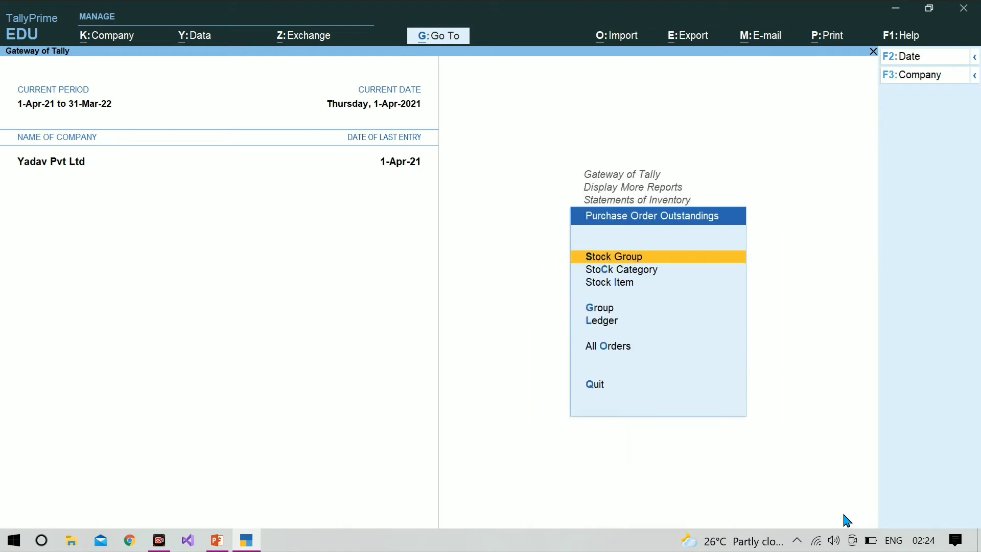
pyautogui.press('Down')
pyautogui.press('Down')
pyautogui.press('Down')
pyautogui.press('Down')
pyautogui.press('Down')
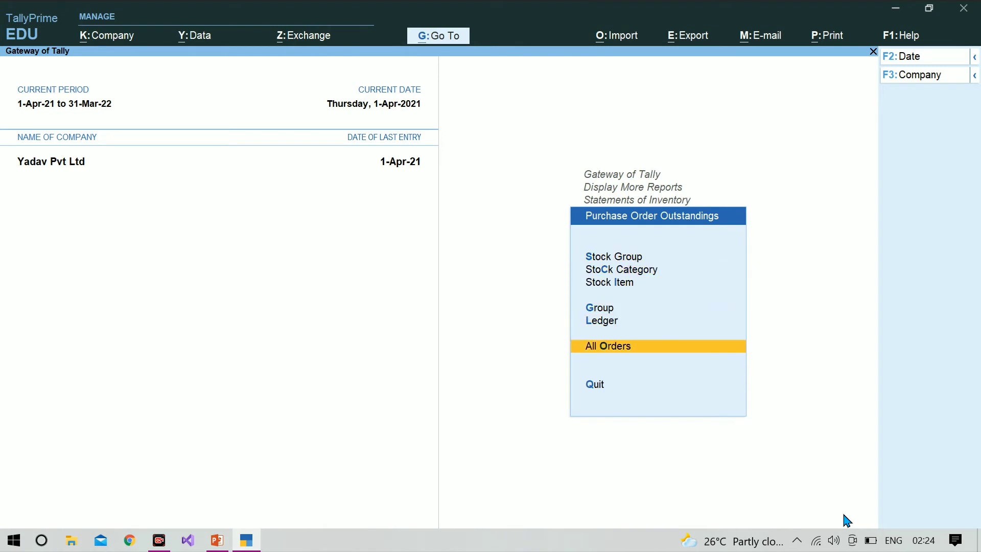
pyautogui.press('Return')
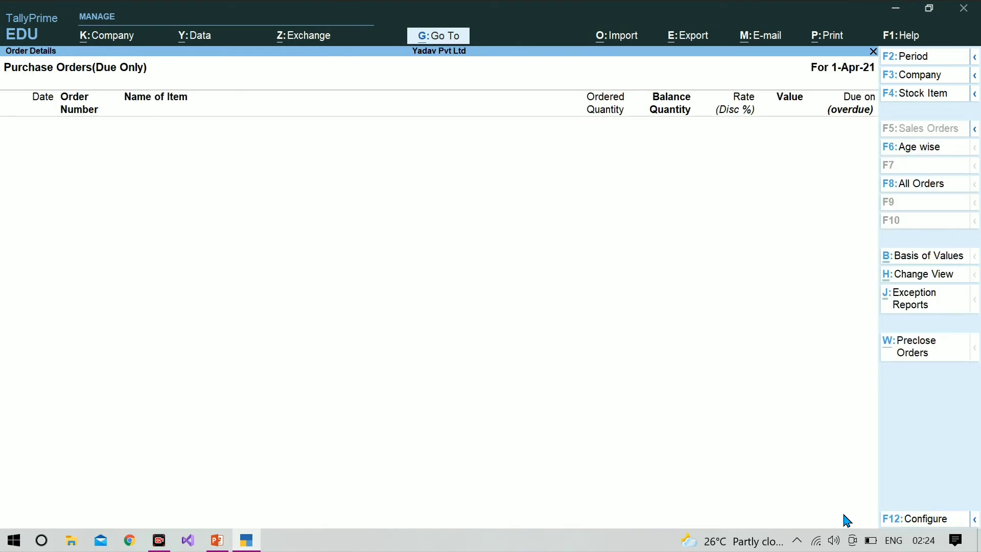
# List all orders, revealing icm infotect-1 with 100 pcs ordered and 10 pcs balance.
pyautogui.press('F8')
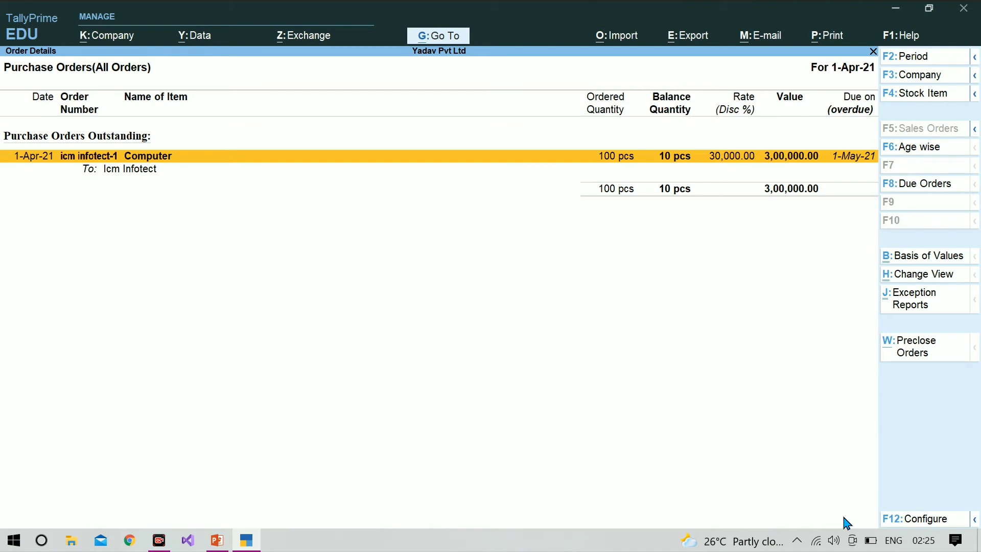
pyautogui.press('ctrl')
# Pre-close order icm infotect-1's 10 pcs with reason 'not required' on 1-Apr-21.
pyautogui.hotkey('alt', 'w')
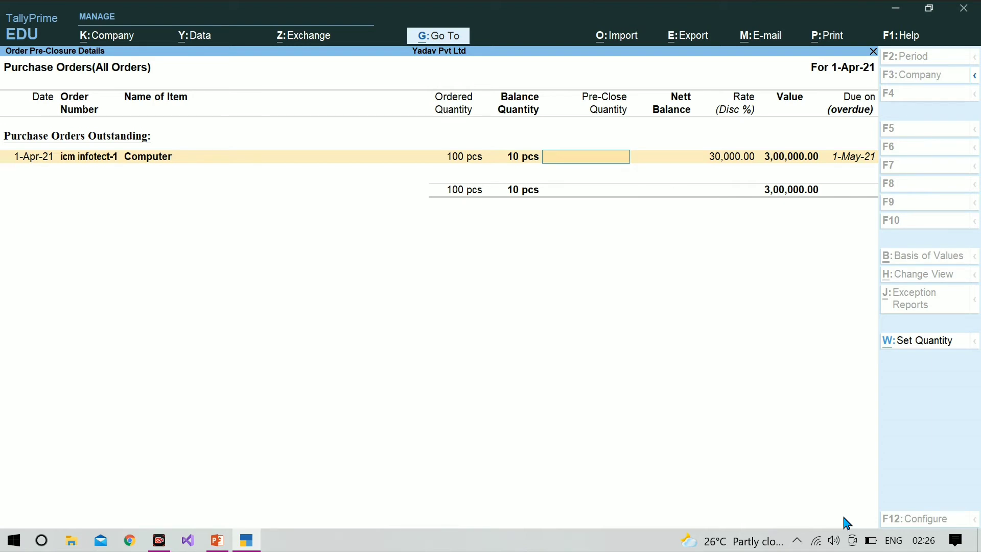
pyautogui.write('0')
pyautogui.press('Return')
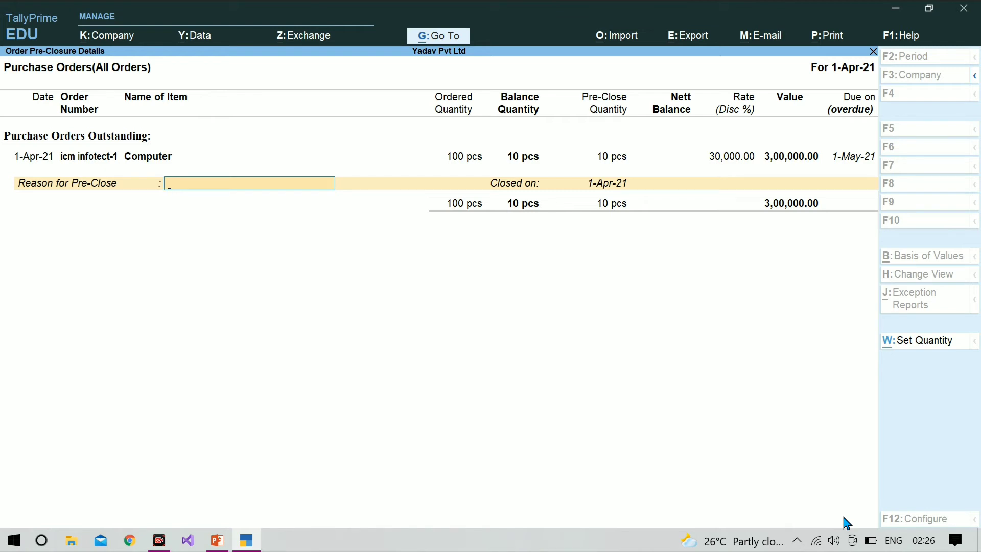
pyautogui.write('not required')
pyautogui.press('Return')
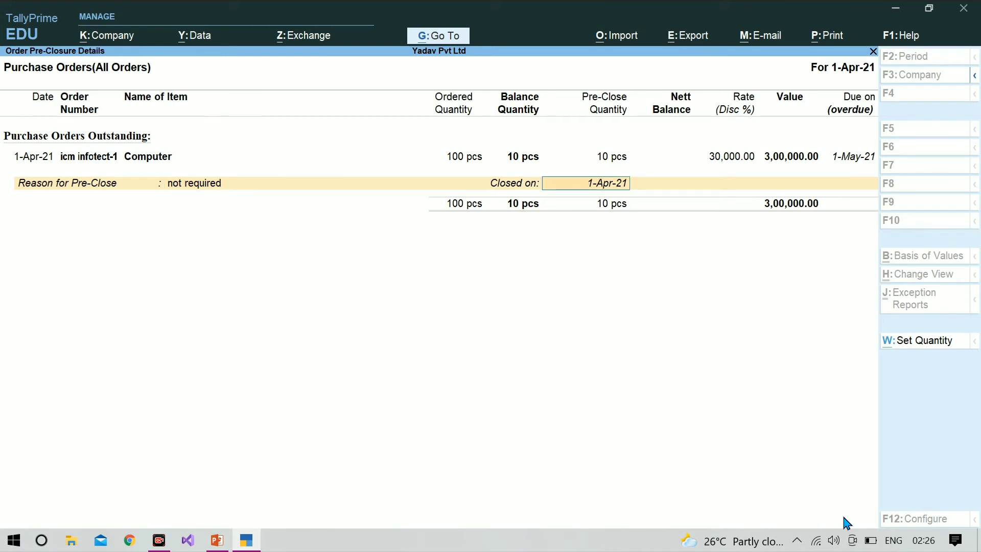
pyautogui.press('Return')
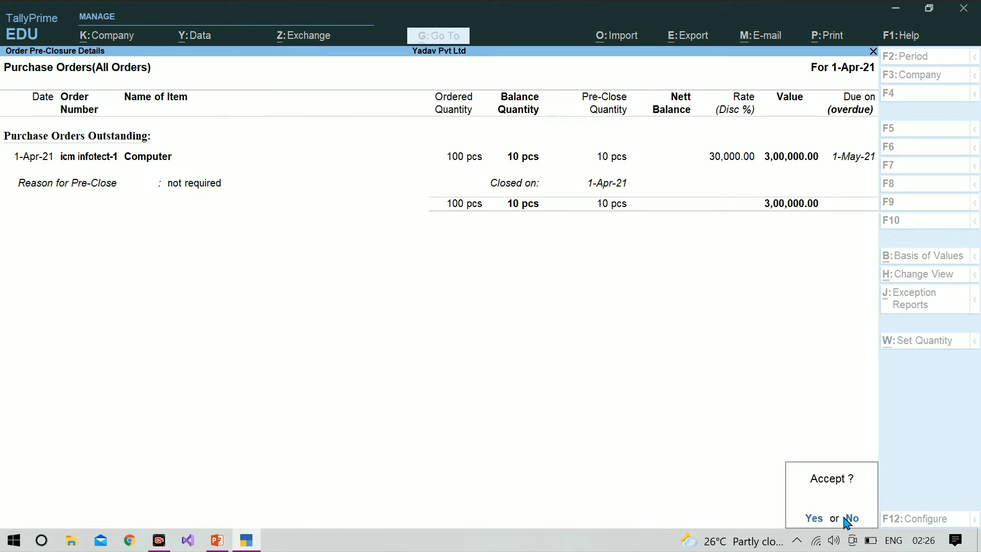
pyautogui.press('Return')
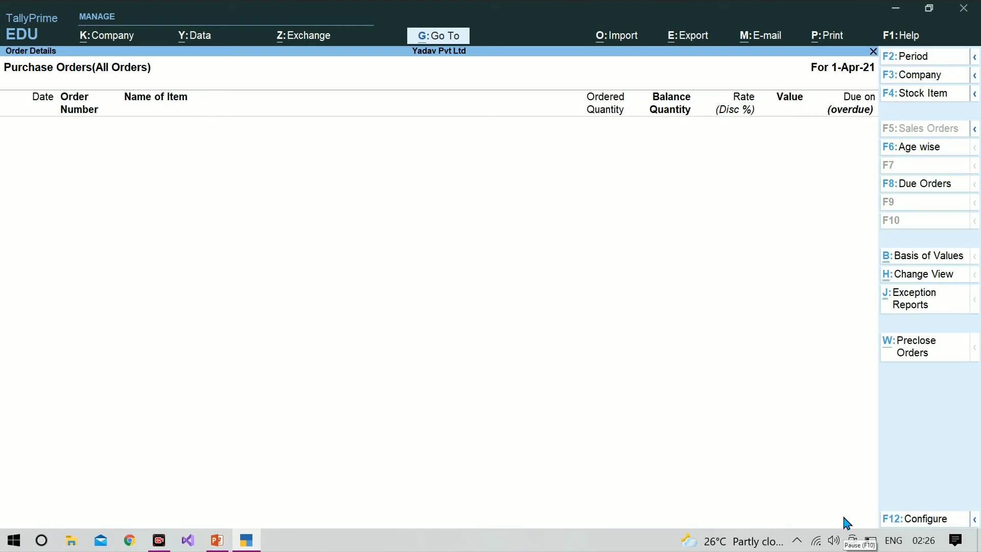
# Escape from the purchase order reports back to the Gateway of Tally.
pyautogui.press('Escape')
pyautogui.press('Escape')
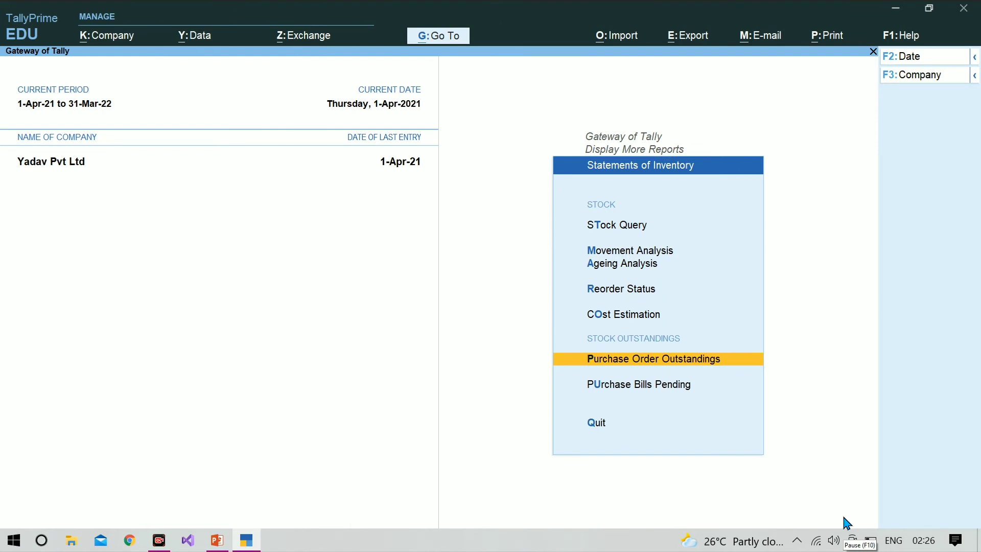
pyautogui.press('Escape')
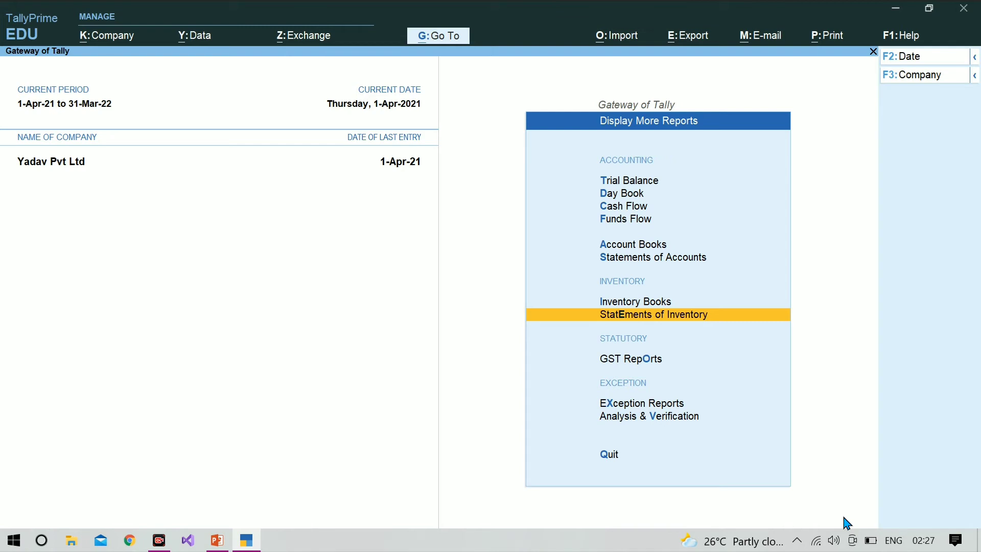
pyautogui.press('Escape')
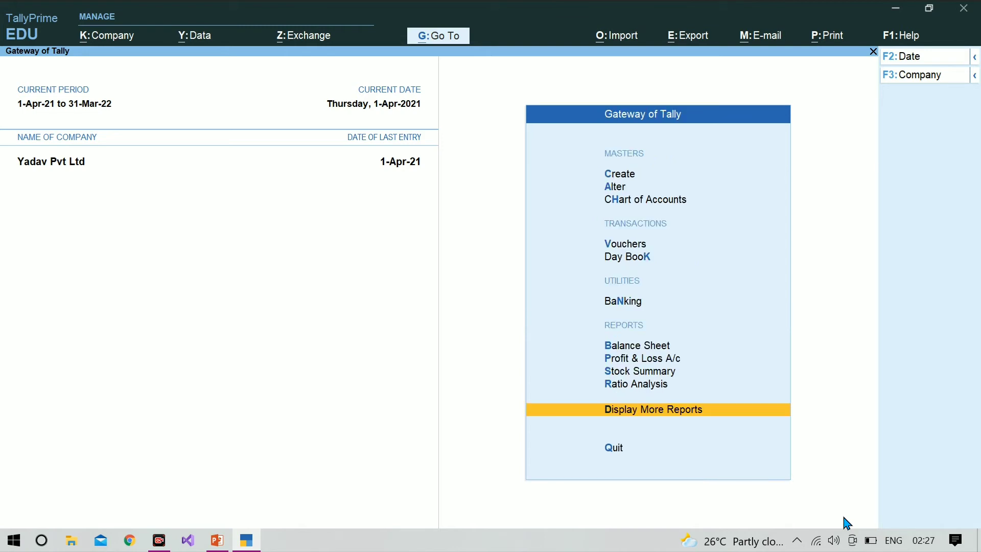
pyautogui.press('Up')
pyautogui.press('Up')
pyautogui.press('Up')
pyautogui.press('Up')
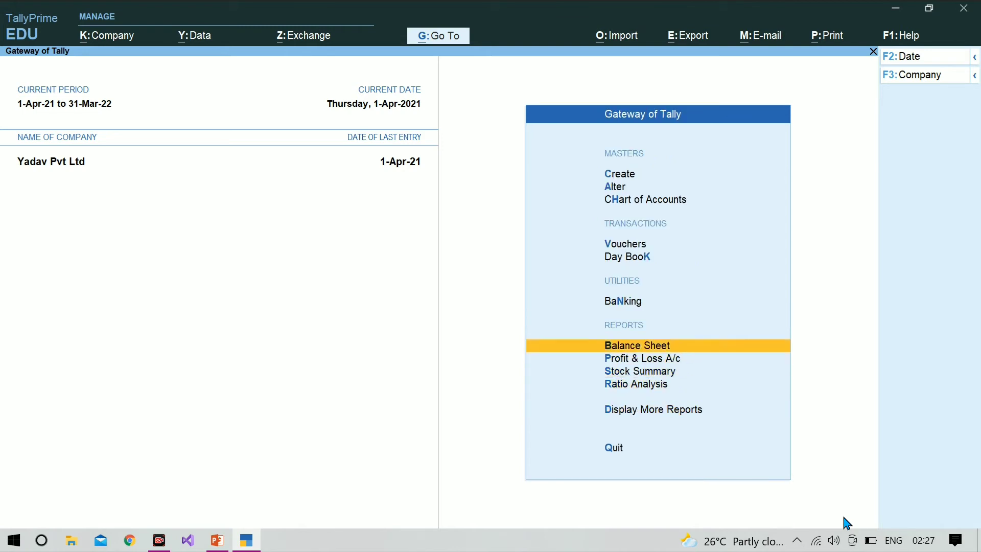
# Check Balance Sheet's Sundry Creditors: 27,00,000.00 Purchase Bills to Come, then show the purchase-order slide.
pyautogui.press('Return')
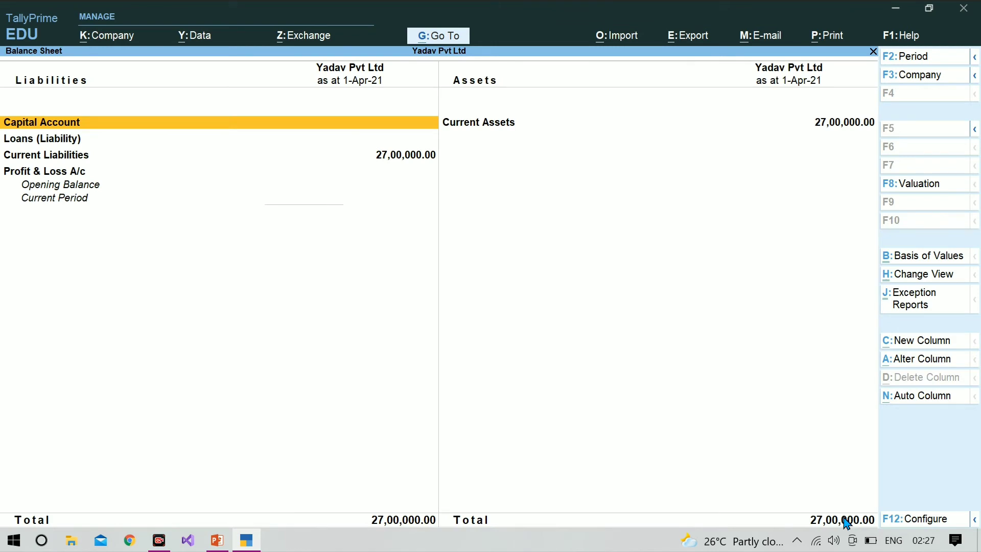
pyautogui.press('Down')
pyautogui.press('Down')
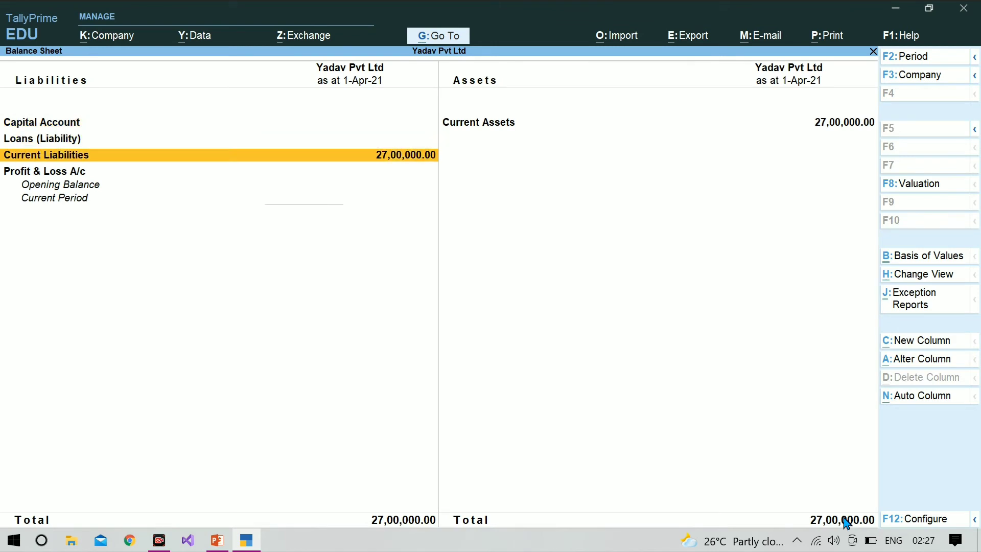
pyautogui.press('Return')
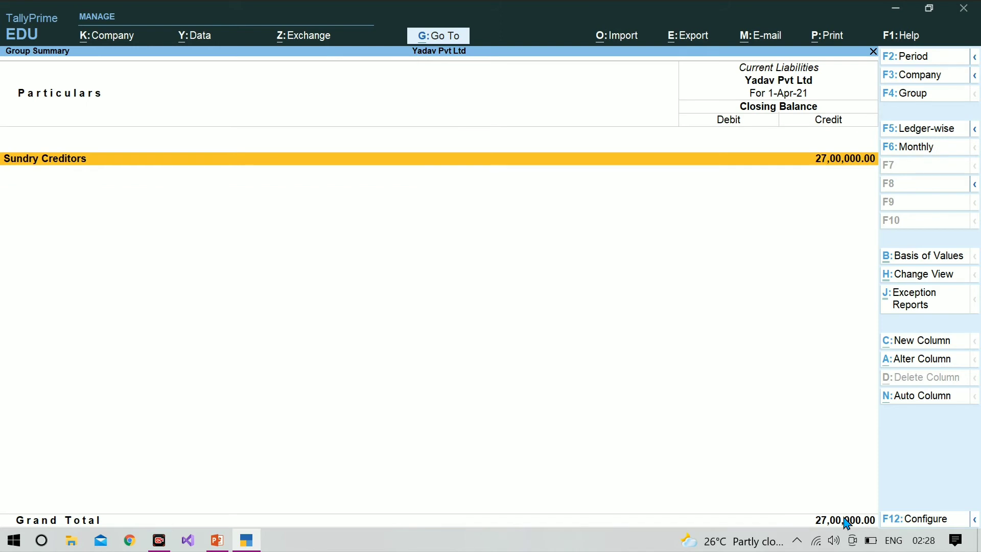
pyautogui.press('Return')
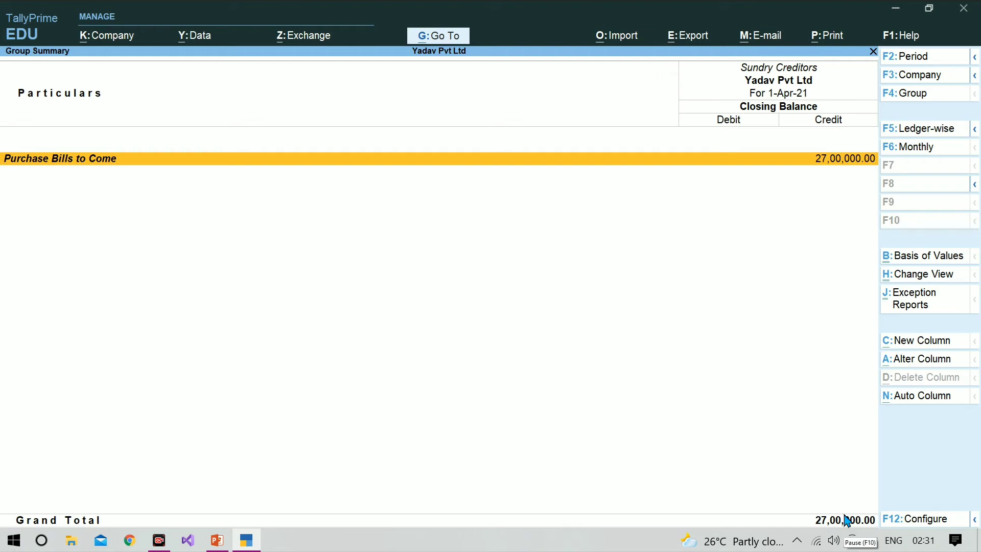
pyautogui.press('Escape')
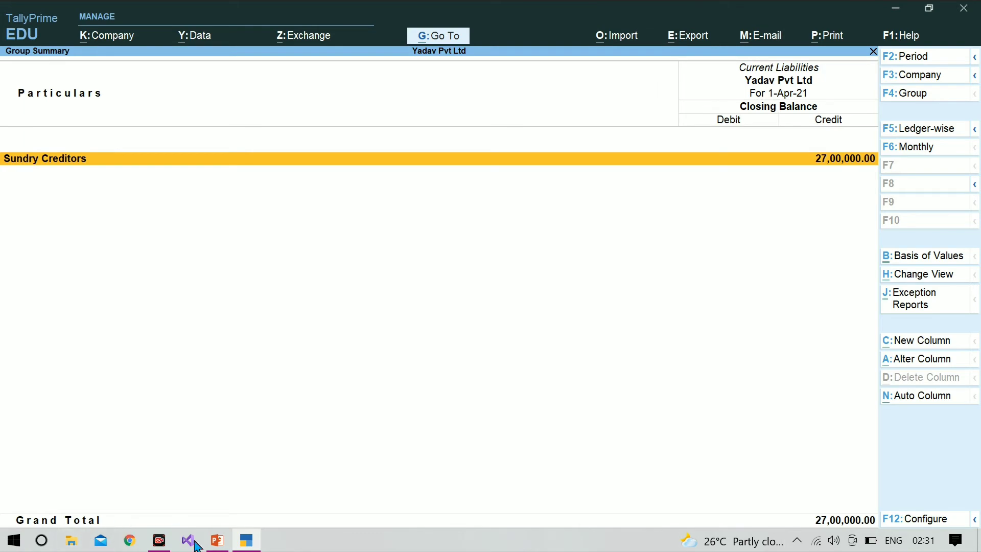
pyautogui.click(215, 549)
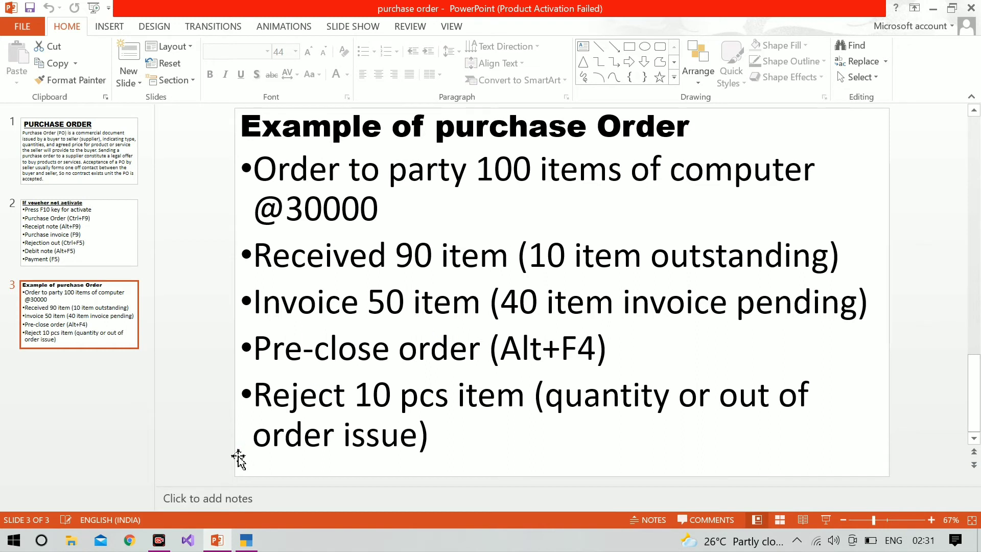
# Start a new purchase invoice with Icm Infotect as the supplier party.
pyautogui.click(256, 545)
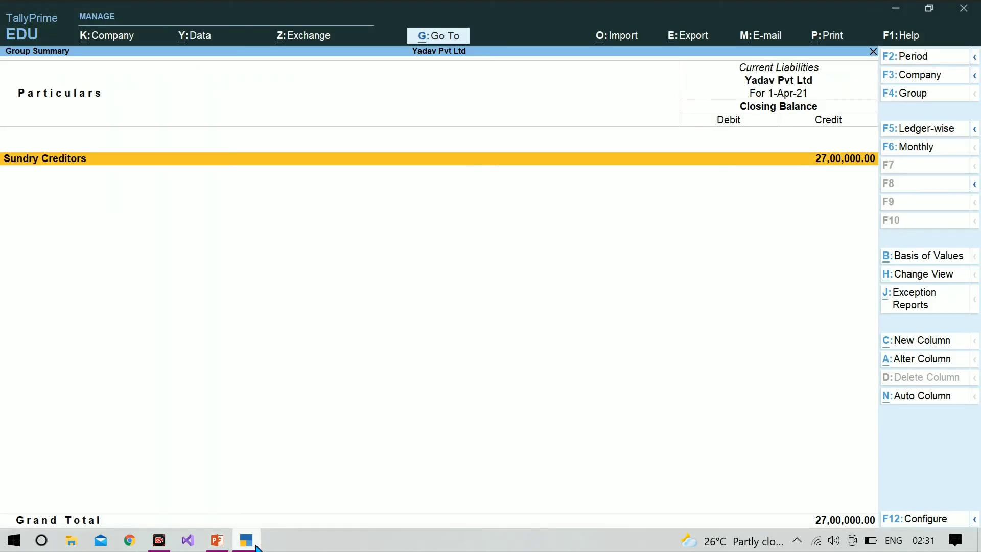
pyautogui.press('Escape')
pyautogui.press('Escape')
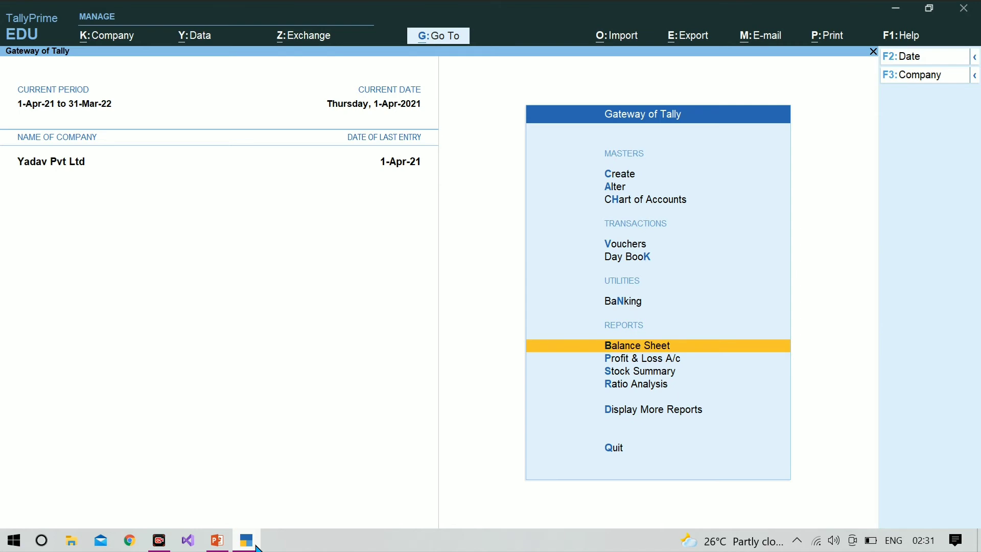
pyautogui.press('v')
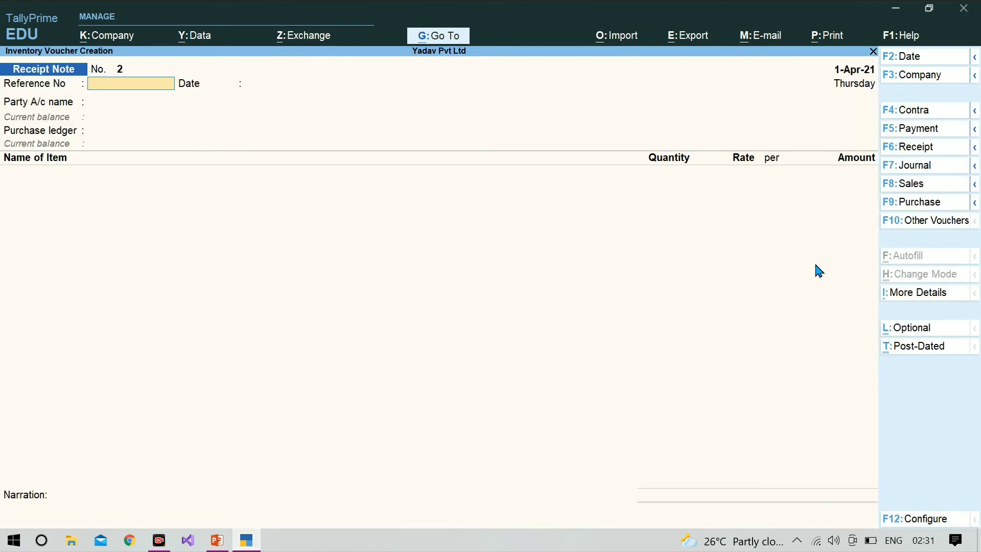
pyautogui.click(929, 209)
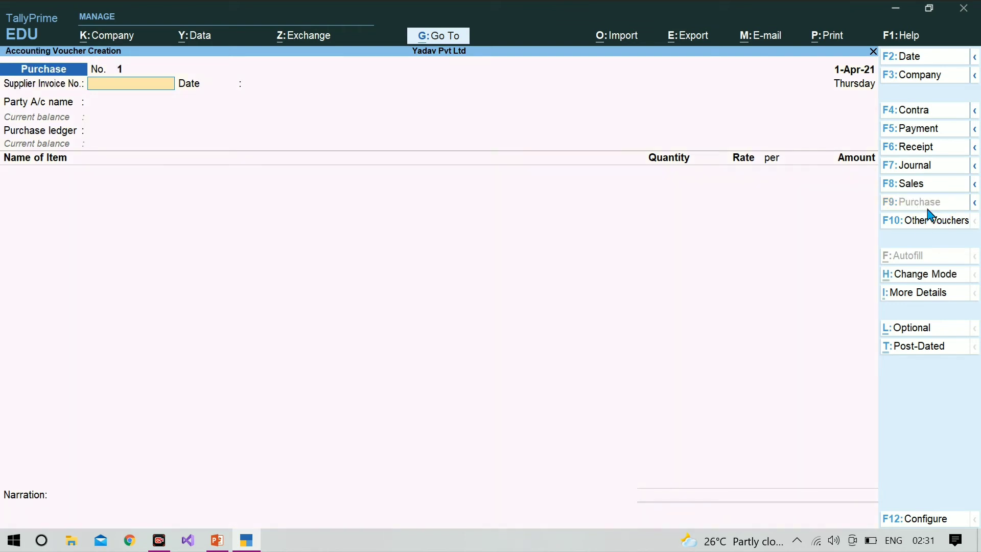
pyautogui.press('Return')
pyautogui.press('Return')
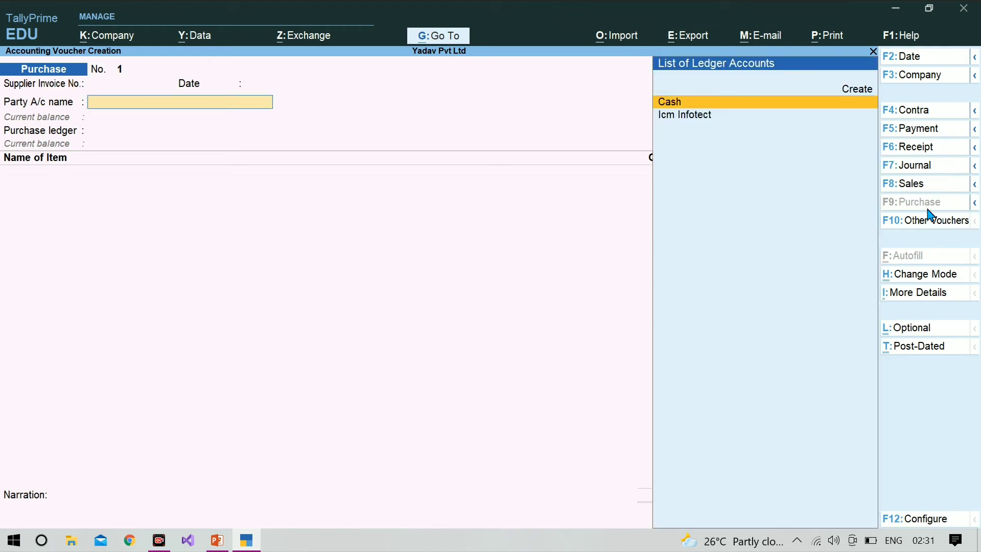
pyautogui.press('Down')
pyautogui.press('Return')
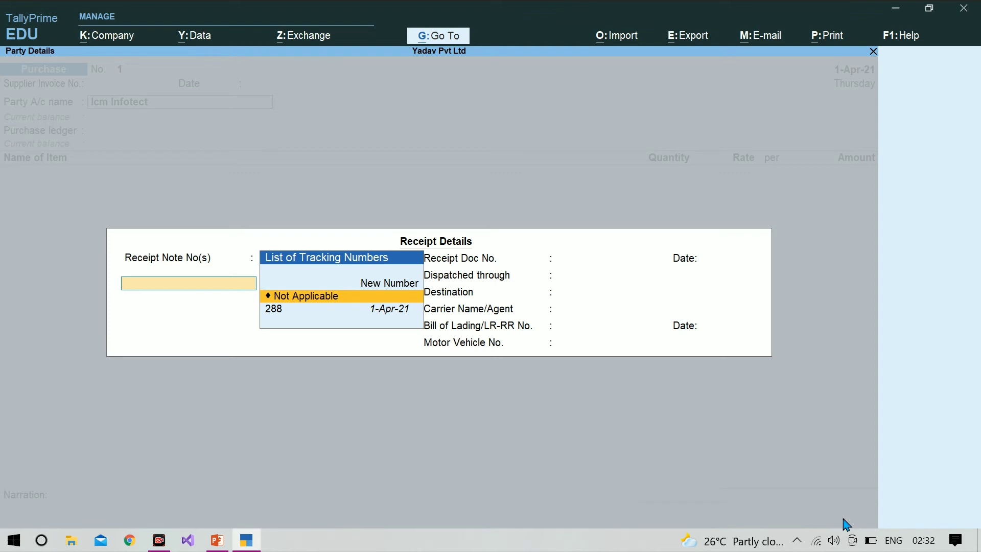
# Link receipt note 288 to the invoice and accept receipt and party details.
pyautogui.press('Down')
pyautogui.press('Return')
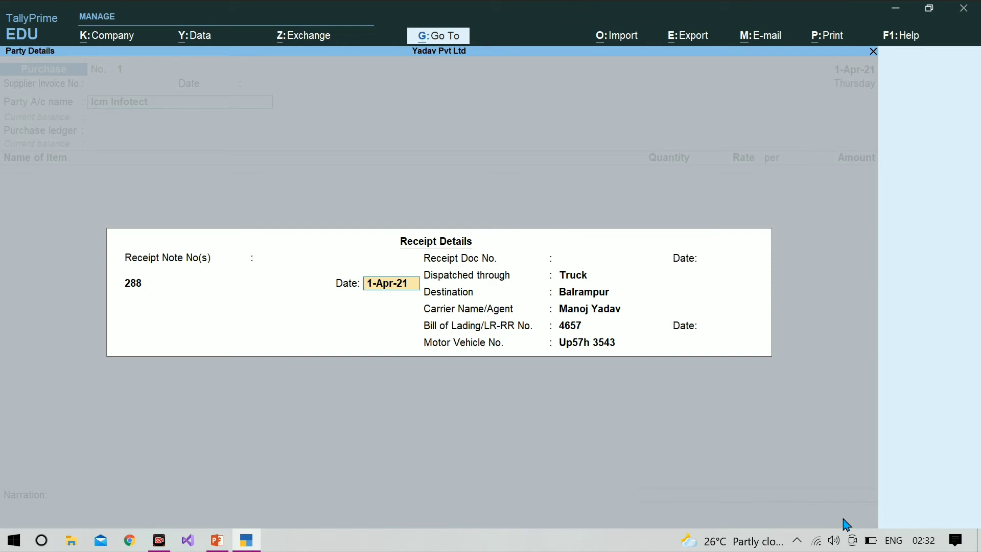
pyautogui.press('Return')
pyautogui.press('Return')
pyautogui.press('Return')
pyautogui.press('Return')
pyautogui.press('Return')
pyautogui.press('Return')
pyautogui.press('Return')
pyautogui.press('Return')
pyautogui.press('Return')
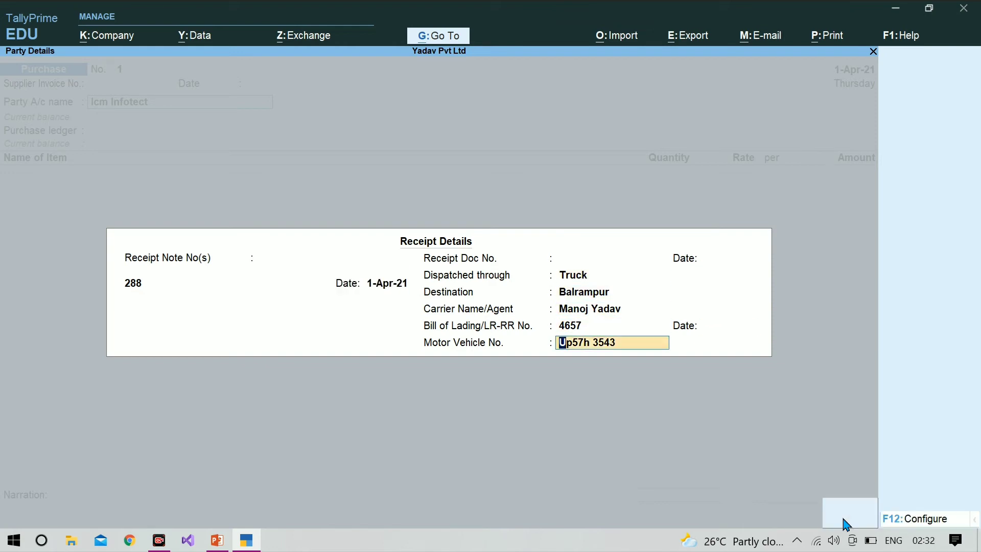
pyautogui.press('Return')
pyautogui.press('Return')
pyautogui.press('Return')
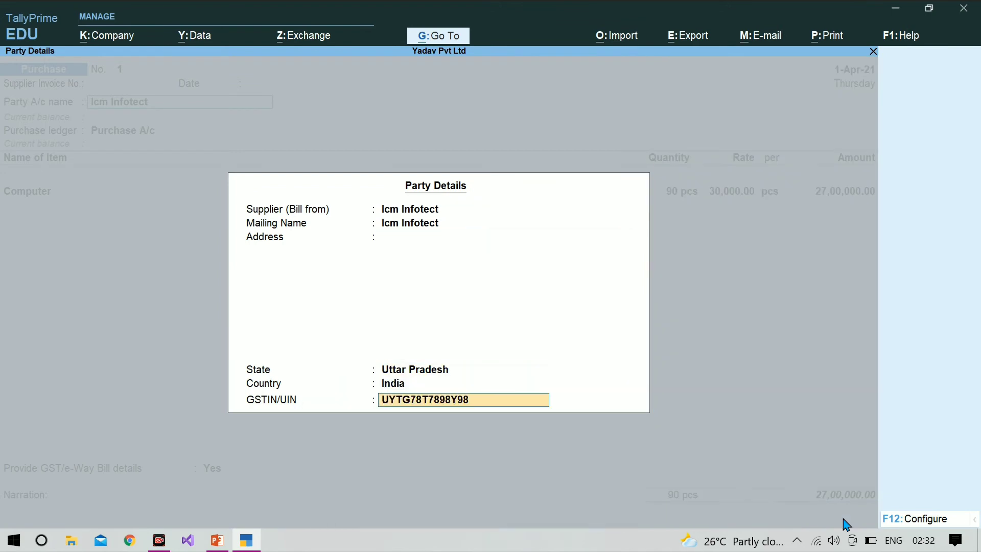
pyautogui.press('Return')
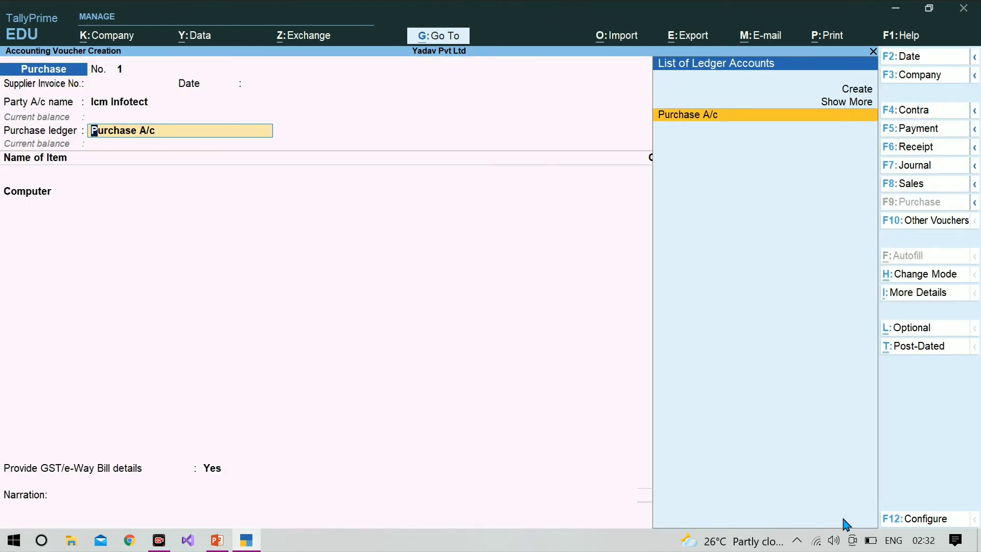
# Bill 50 pcs of Computer against tracking no. 288 under Purchase A/c.
pyautogui.press('Return')
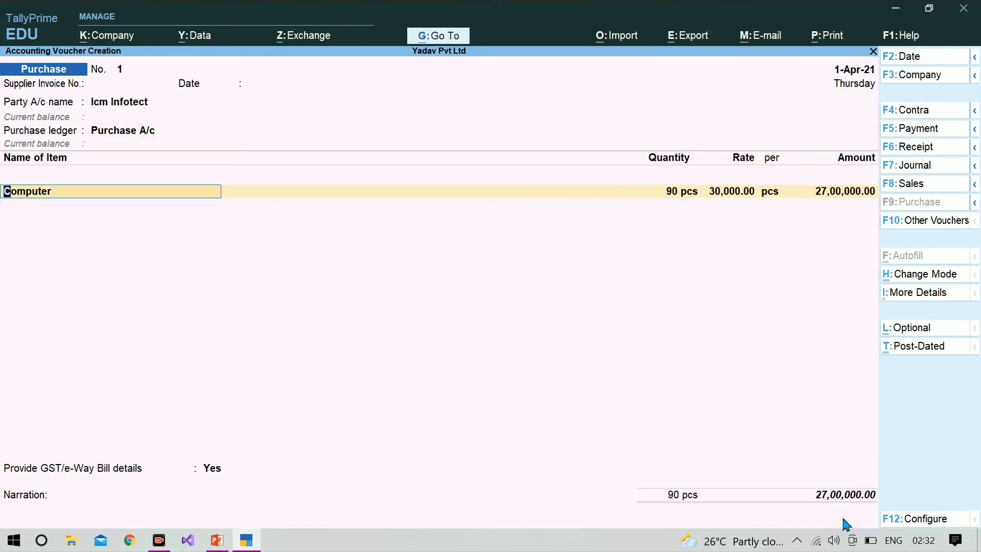
pyautogui.press('Return')
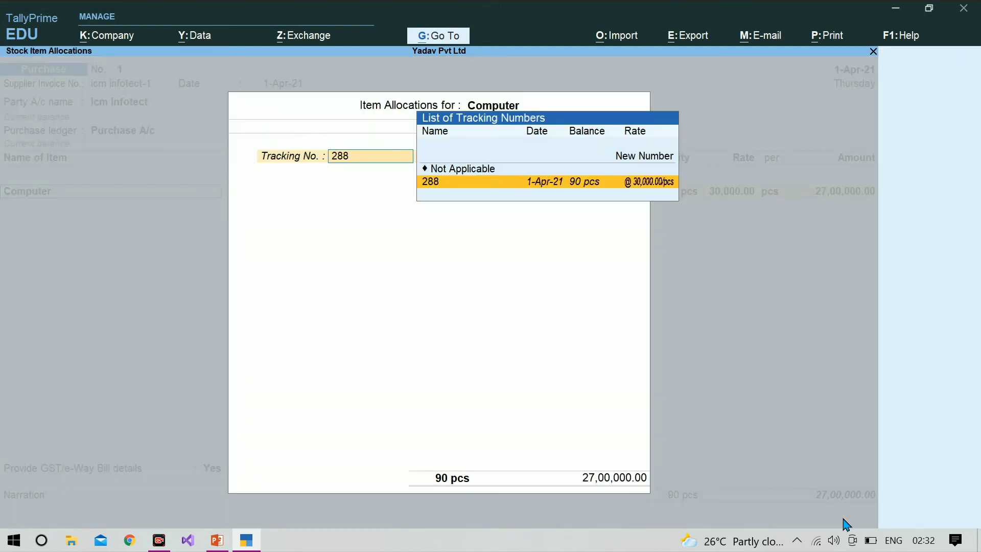
pyautogui.press('Return')
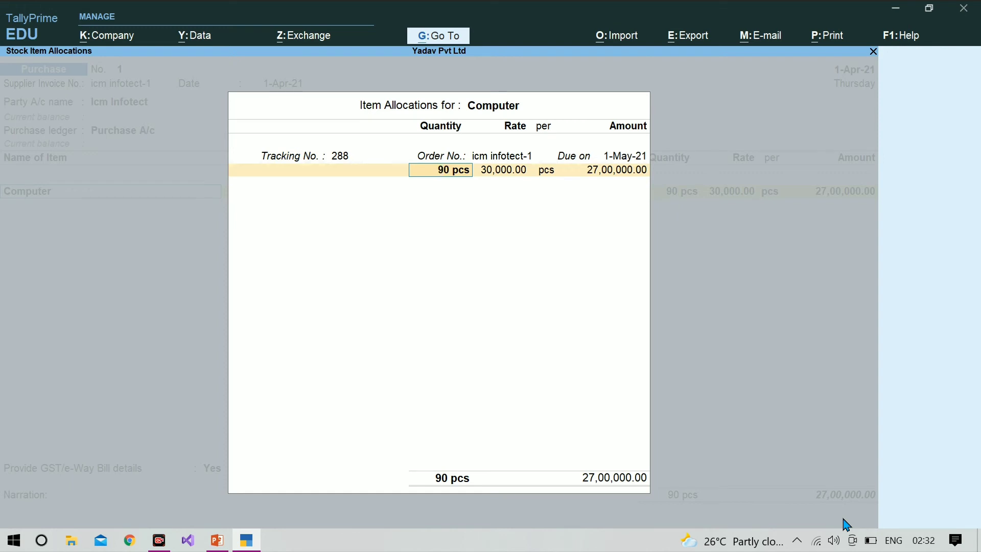
pyautogui.write('50')
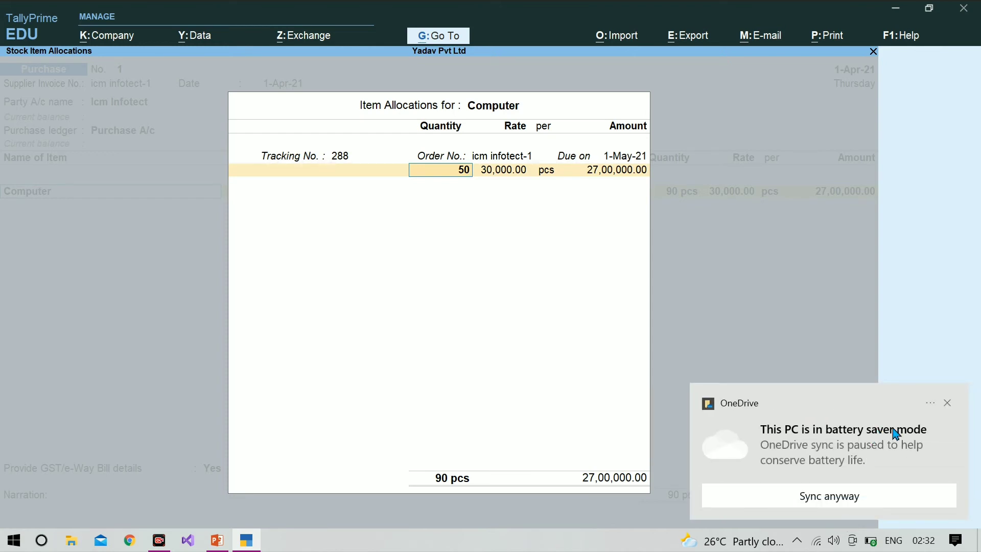
pyautogui.click(948, 404)
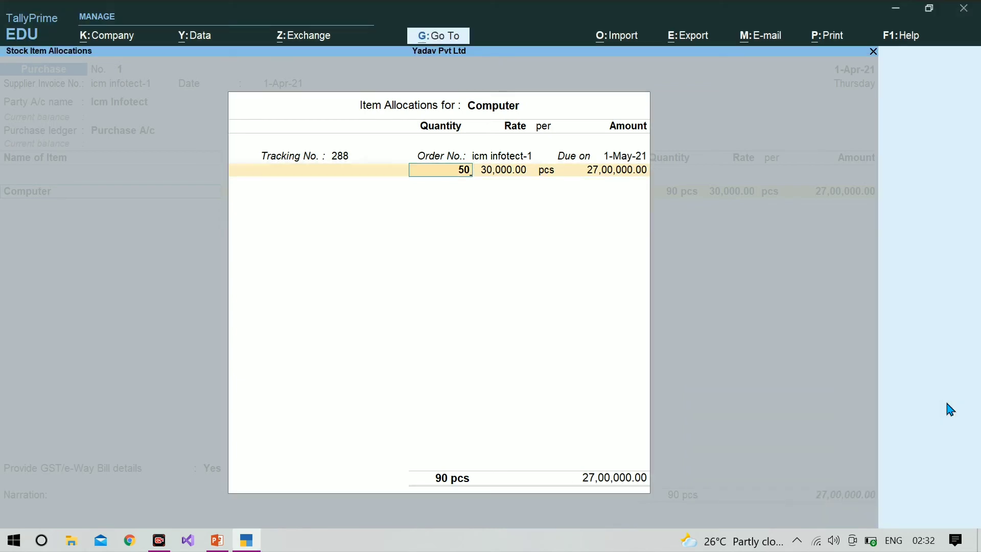
pyautogui.press('Return')
pyautogui.press('Return')
pyautogui.press('Return')
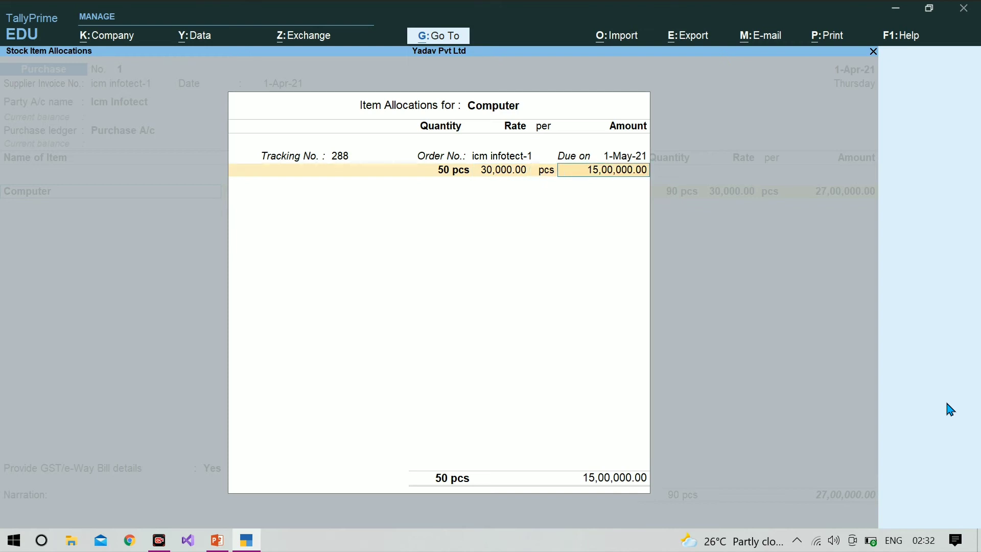
pyautogui.press('Return')
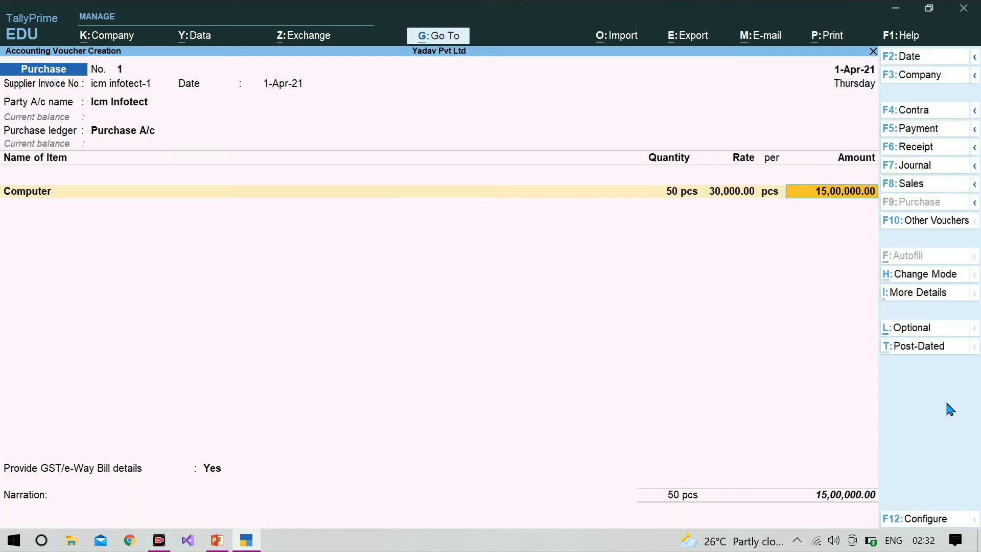
pyautogui.press('Return')
# Set GST details to No, keep New Ref icm infotect-1, and save the purchase voucher.
pyautogui.press('Return')
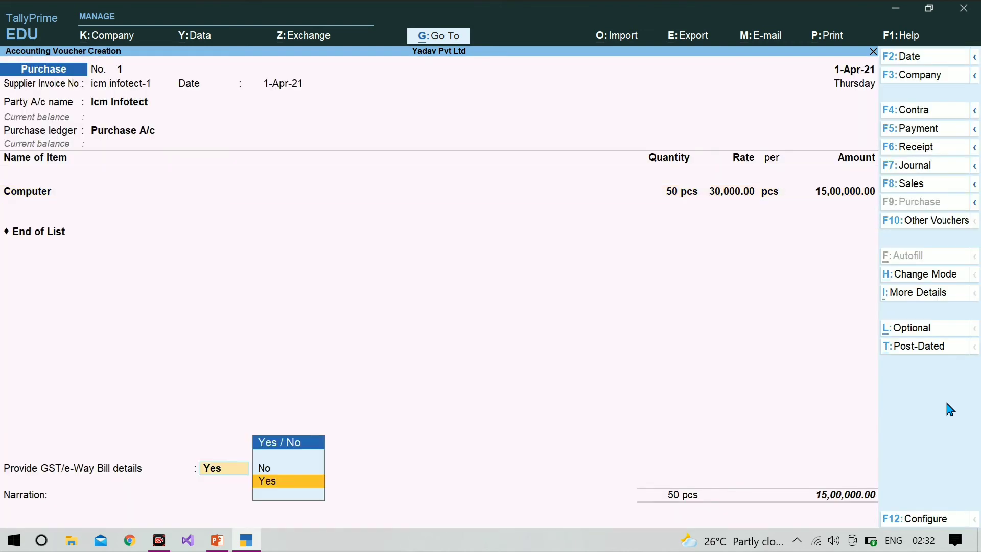
pyautogui.press('Up')
pyautogui.press('Return')
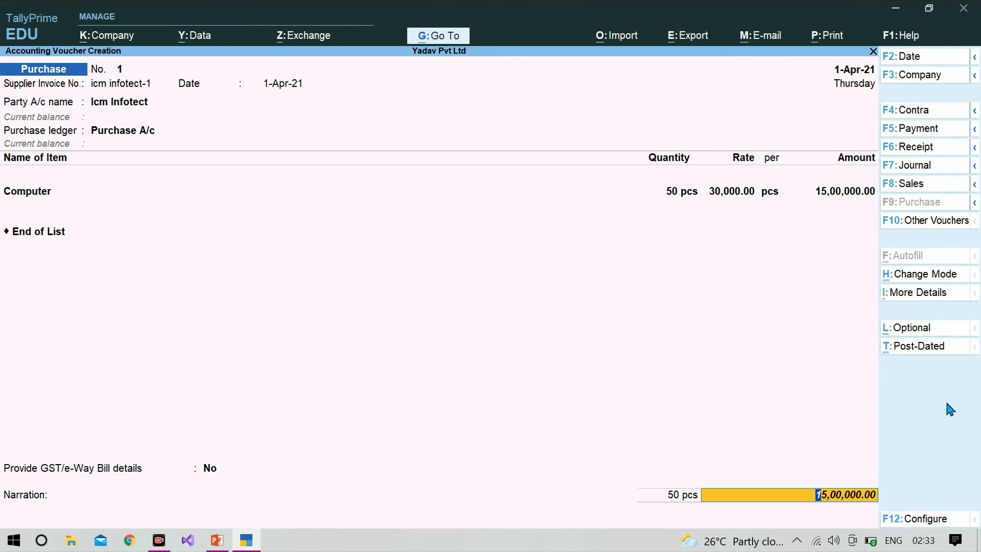
pyautogui.press('Return')
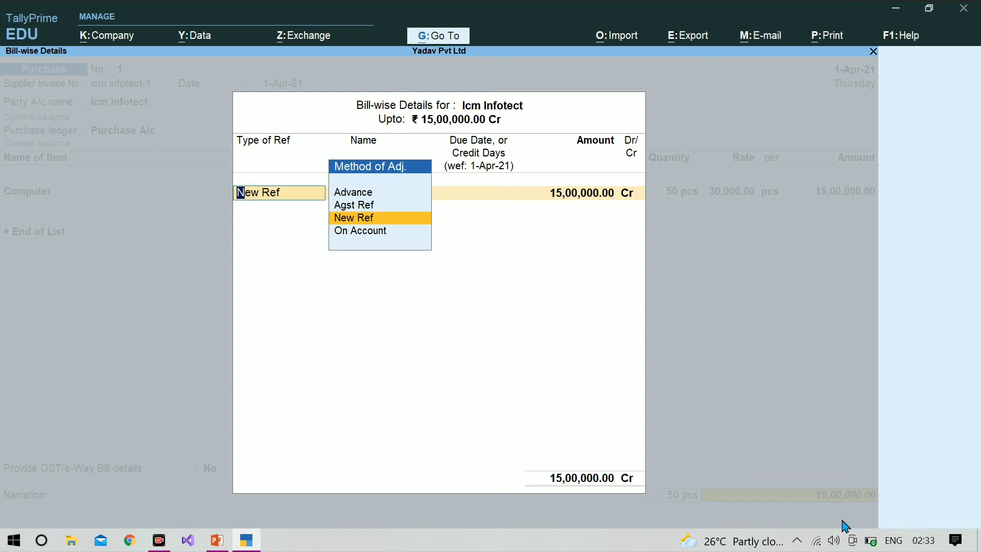
pyautogui.press('Return')
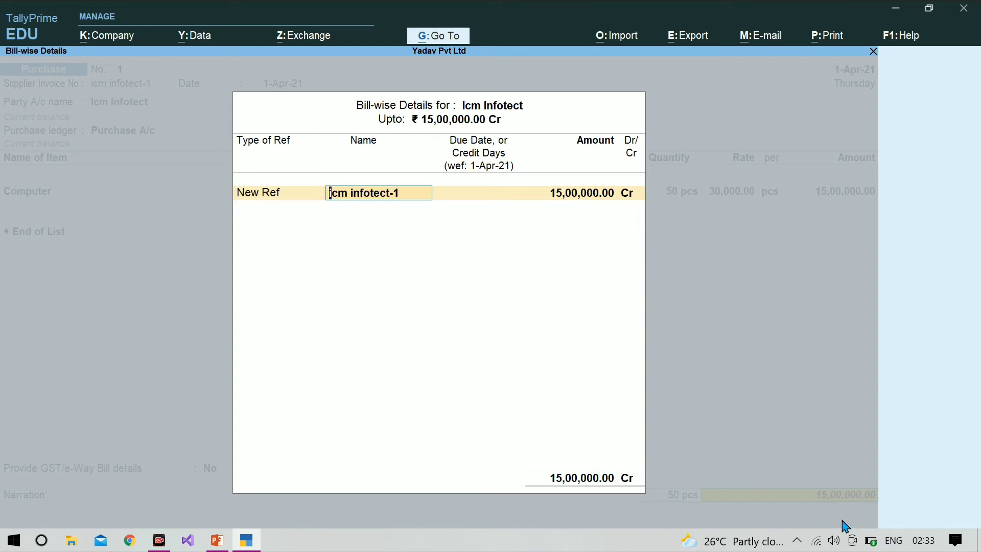
pyautogui.press('Return')
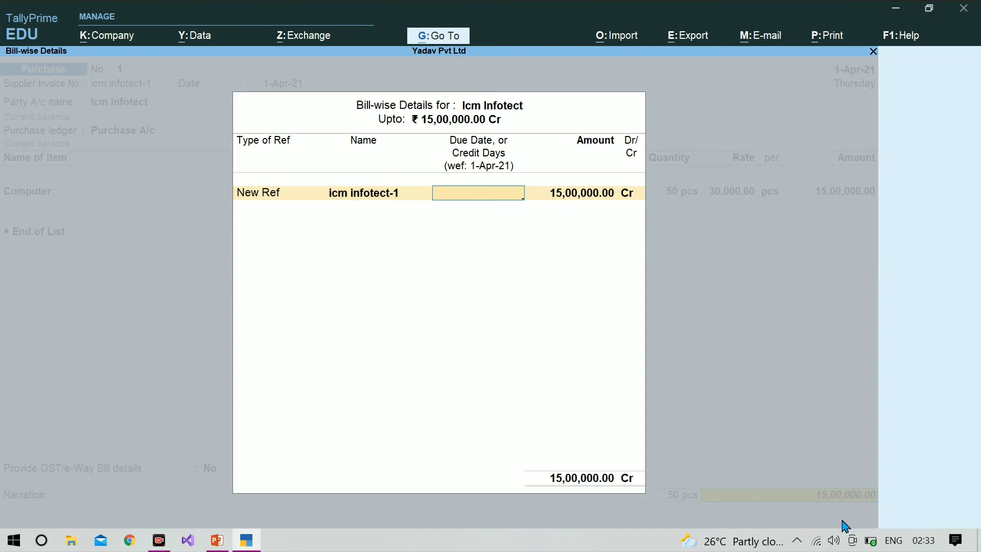
pyautogui.press('Return')
pyautogui.press('Return')
pyautogui.press('Return')
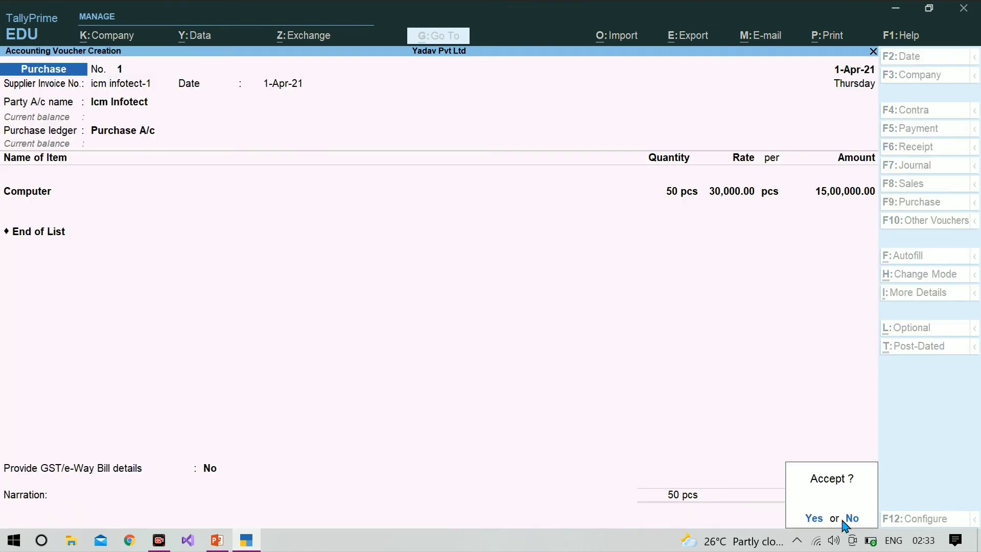
pyautogui.press('Return')
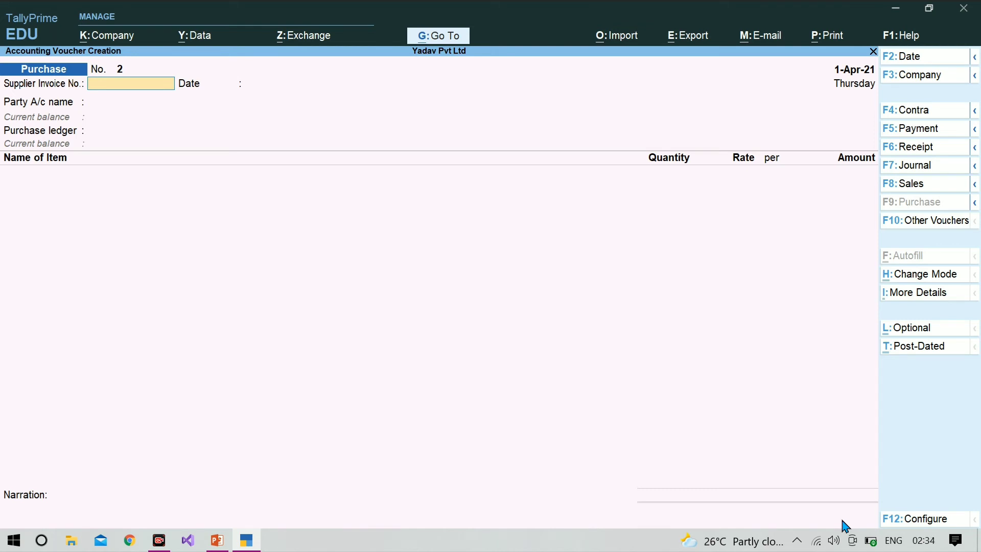
pyautogui.press('Escape')
# Quit voucher entry and open the Balance Sheet from Gateway of Tally.
pyautogui.press('Return')
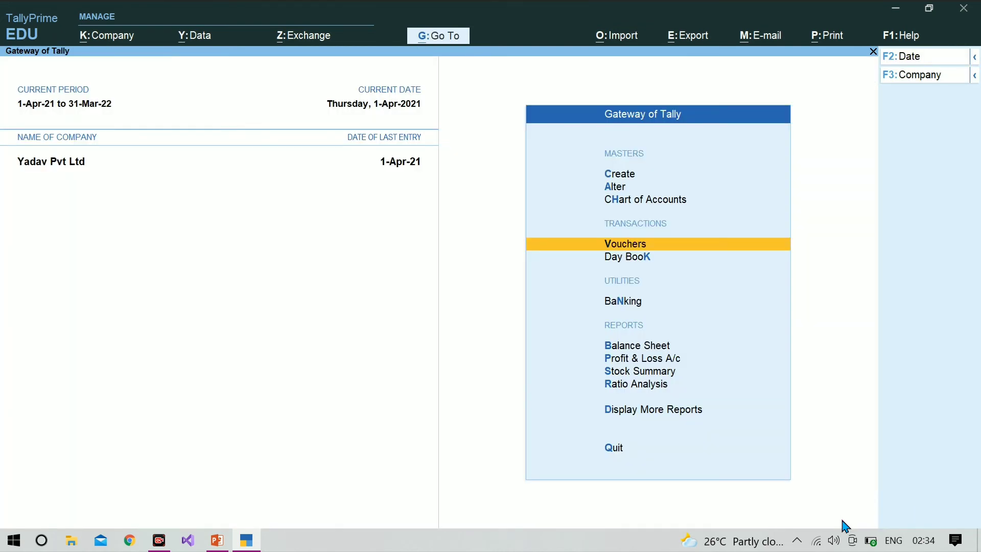
pyautogui.press('Down')
pyautogui.press('Down')
pyautogui.press('Down')
pyautogui.press('Down')
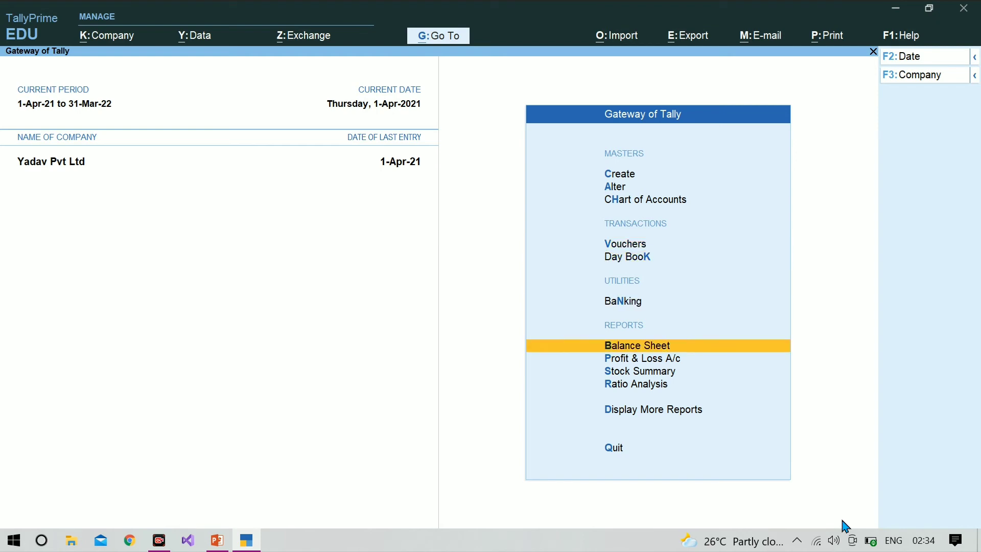
pyautogui.press('Up')
pyautogui.press('Return')
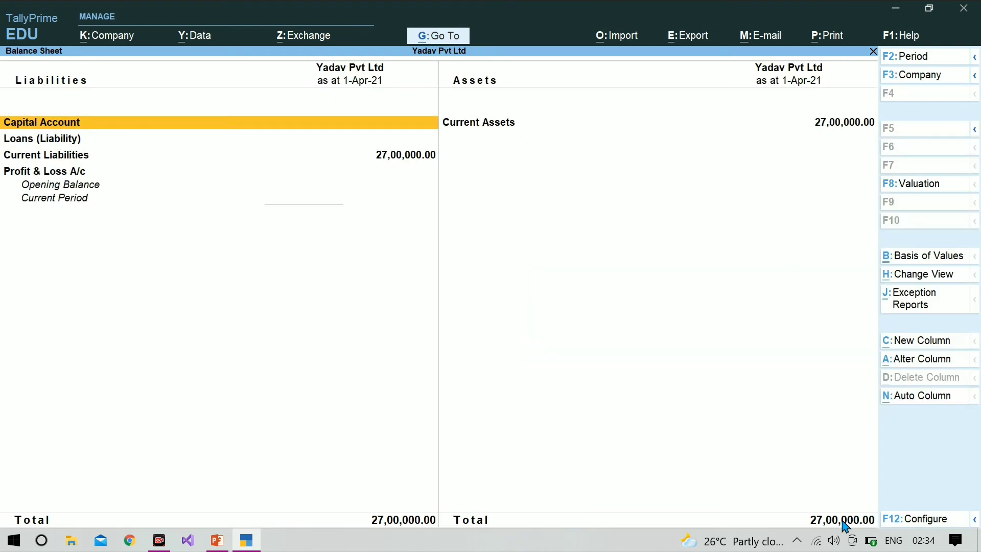
# Drill through Current Liabilities into Sundry Creditors, showing Purchase Bills to Come at 12,00,000.
pyautogui.press('Down')
pyautogui.press('Down')
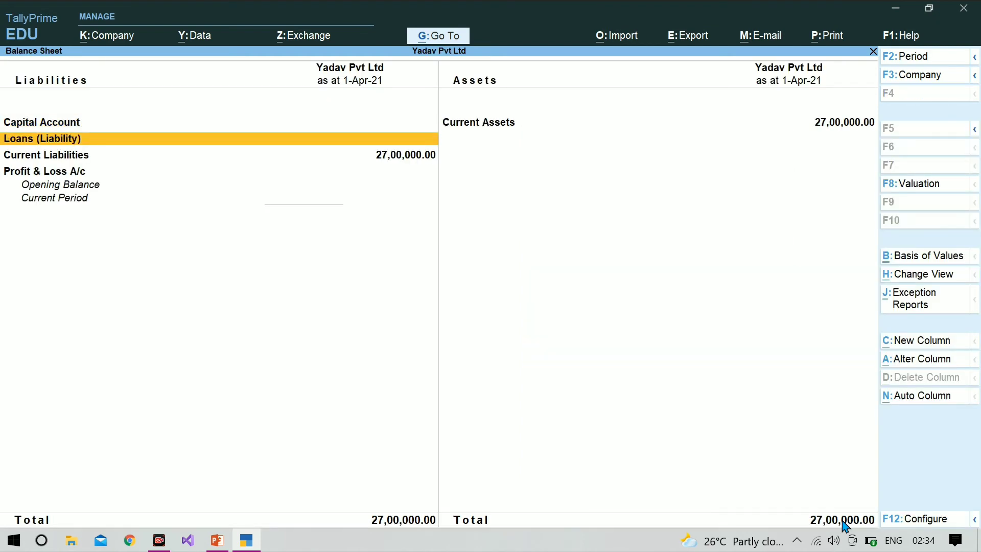
pyautogui.press('Return')
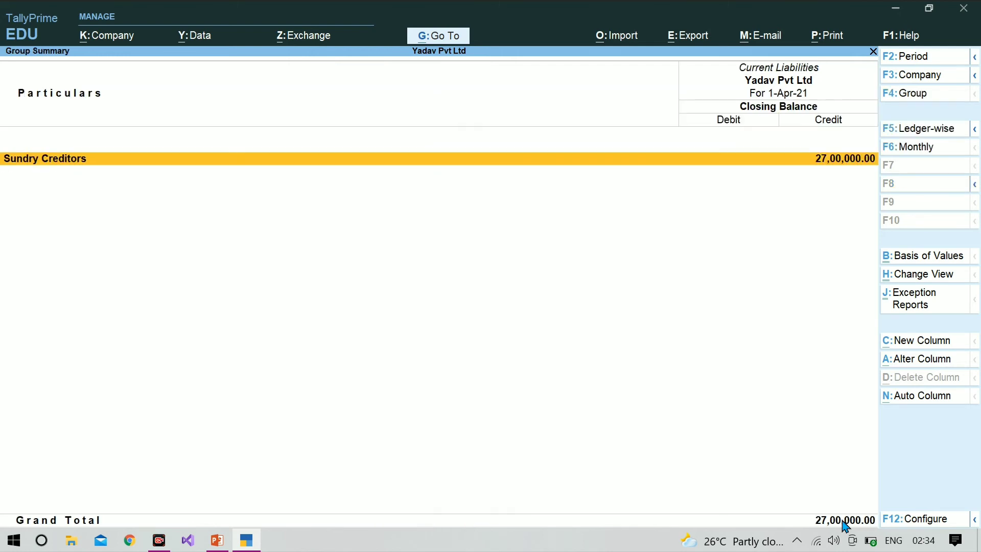
pyautogui.press('Return')
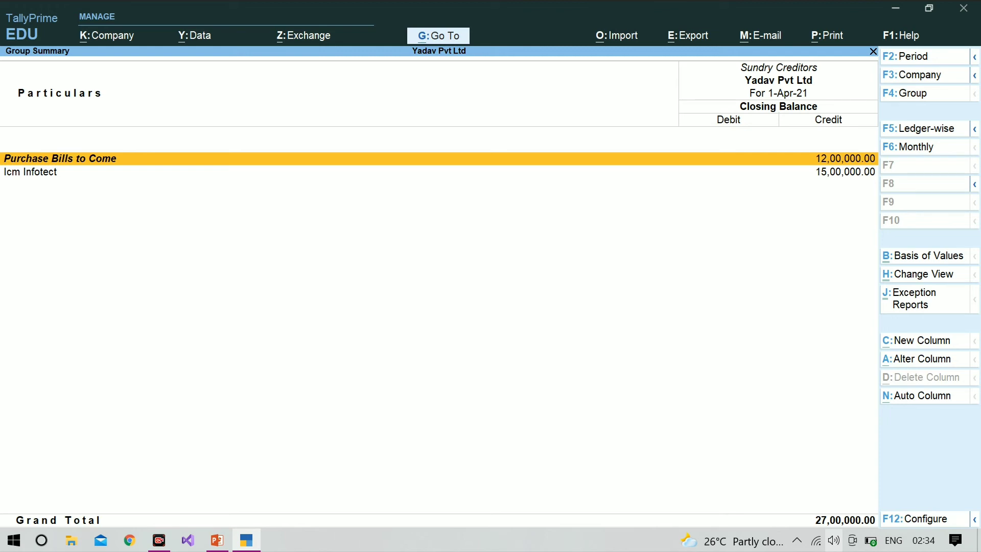
# Close the Sundry Creditors summary and Balance Sheet, returning to Gateway of Tally.
pyautogui.press('Escape')
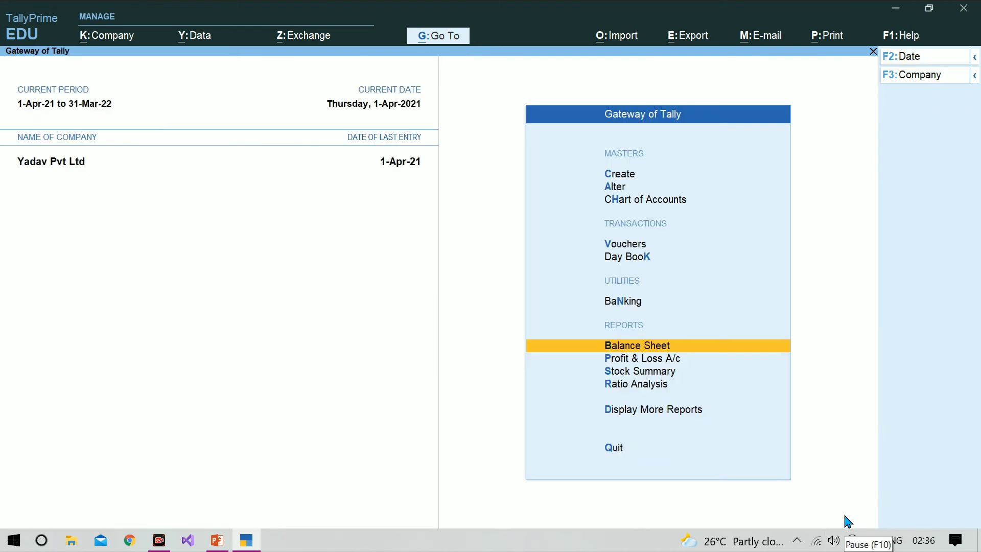
# Review the purchase order example slide, then start a new voucher (Purchase No. 2) in TallyPrime.
pyautogui.click(216, 542)
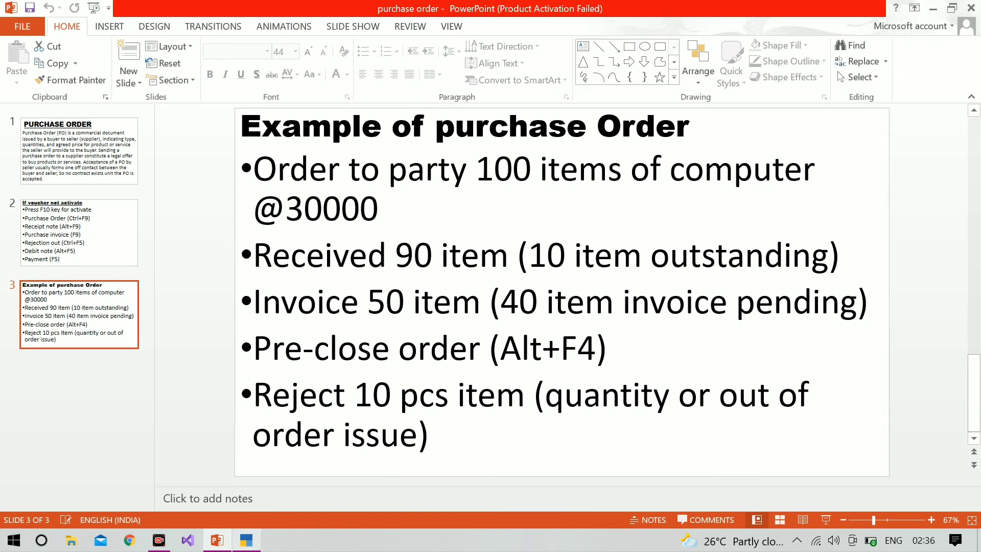
pyautogui.click(257, 546)
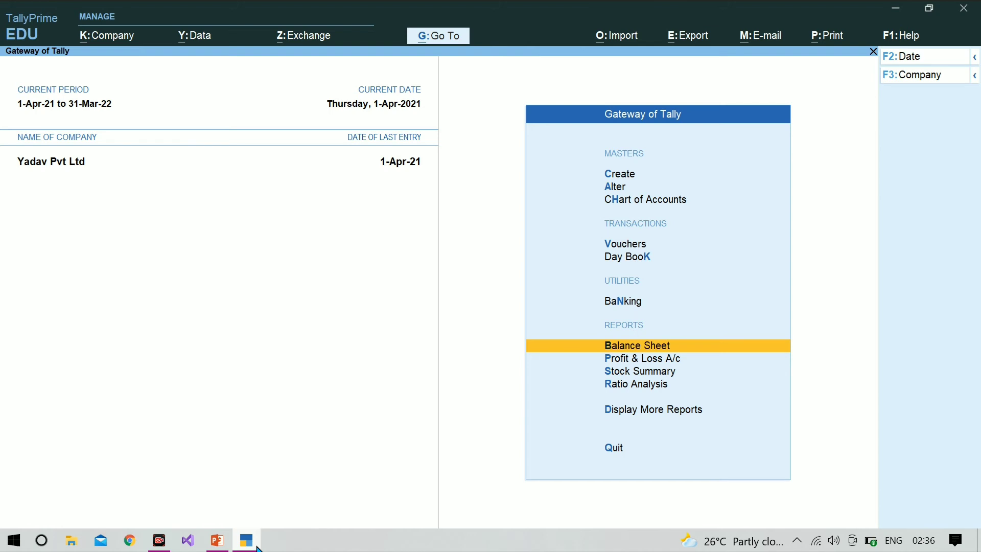
pyautogui.press('v')
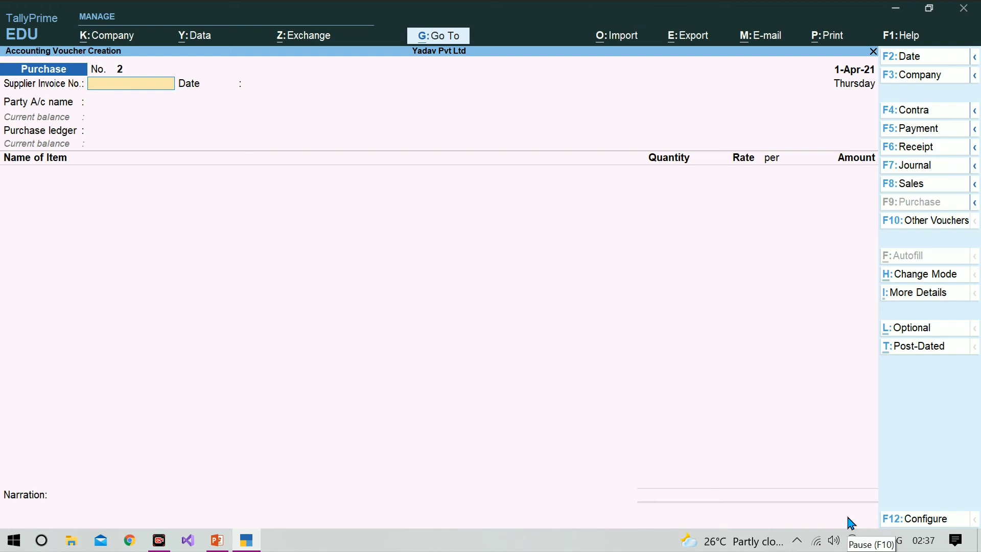
# Activate the inactive Rejections Out voucher type and open a blank Rejections Out voucher No. 1.
pyautogui.click(950, 235)
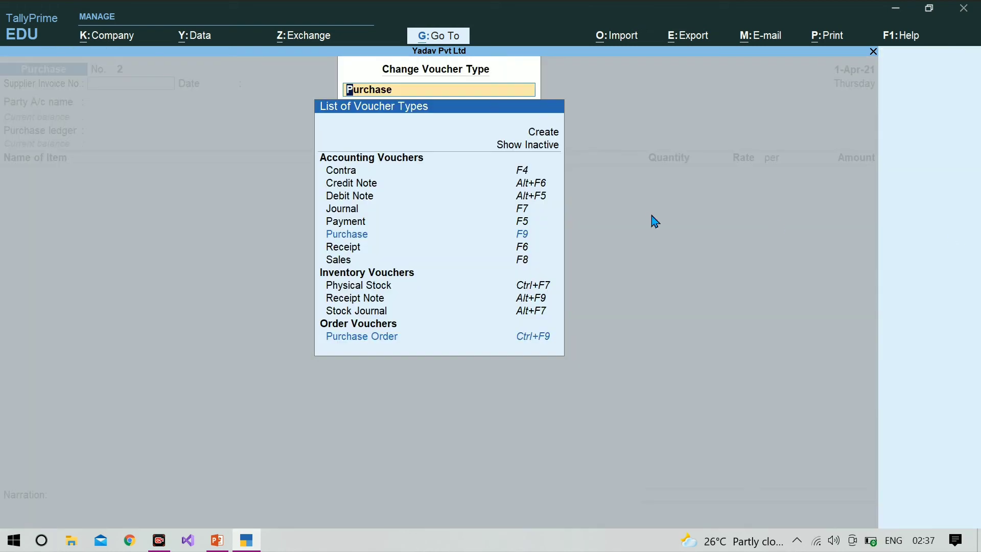
pyautogui.click(545, 151)
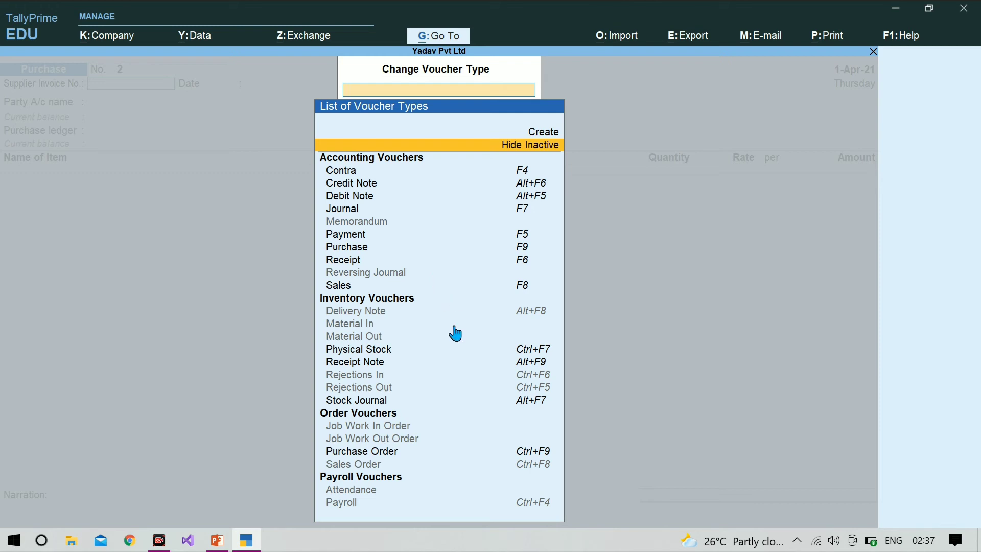
pyautogui.click(409, 391)
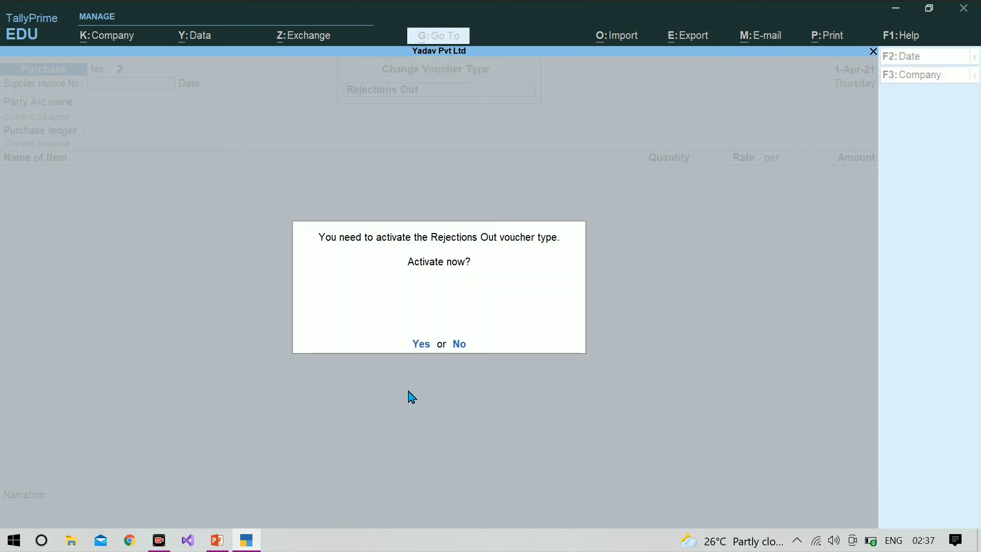
pyautogui.click(425, 348)
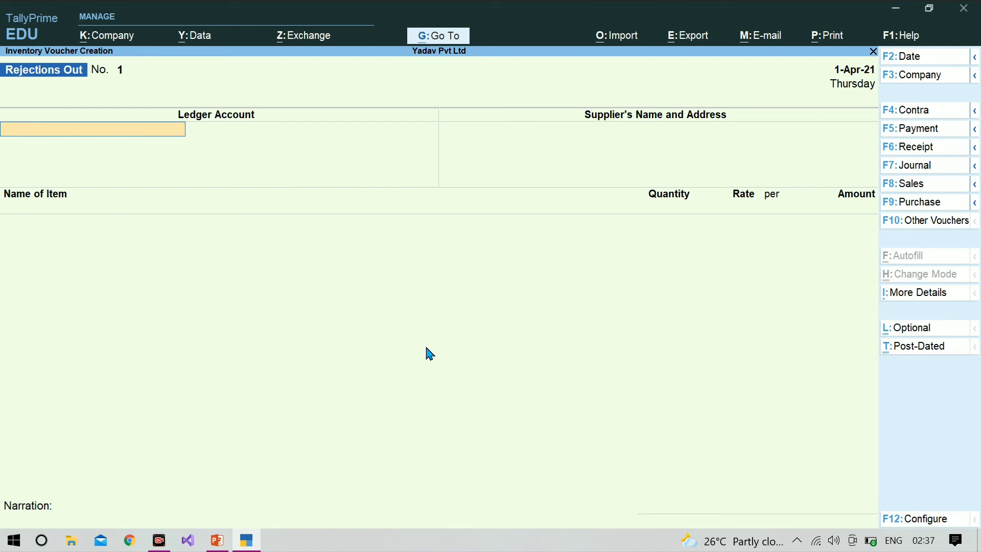
# Select Icm Infotect as party and Computer as the rejected item, tracked against number 288.
pyautogui.write('H')
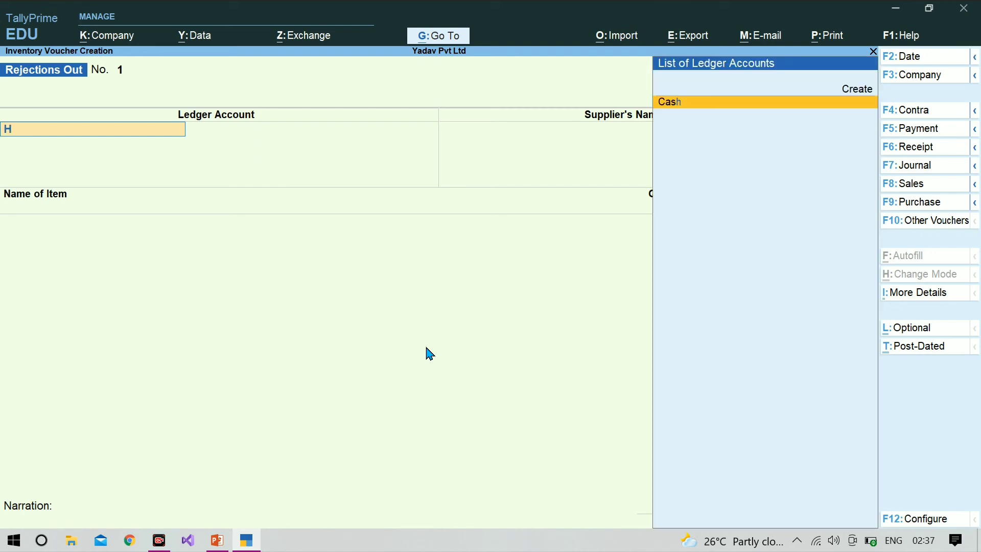
pyautogui.press('BackSpace')
pyautogui.press('Down')
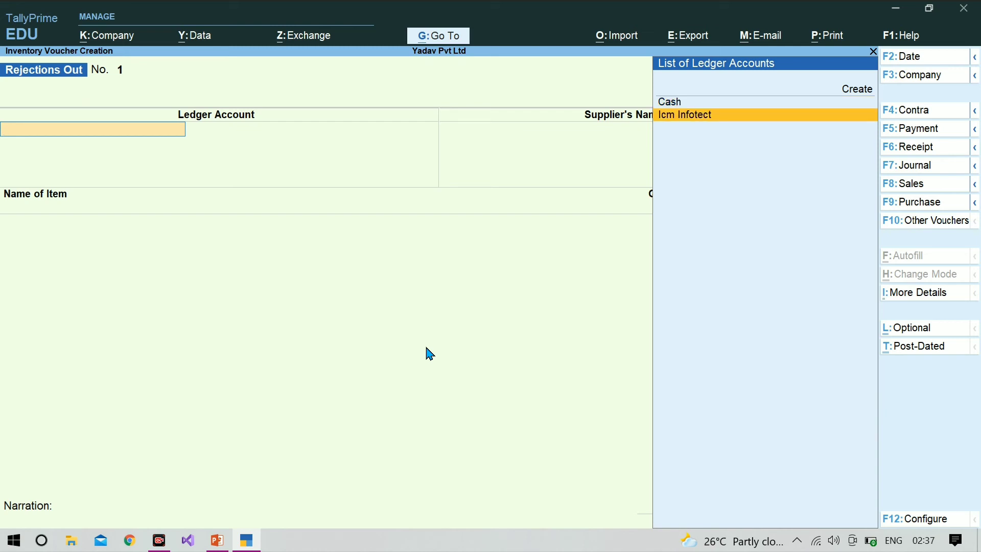
pyautogui.press('Return')
pyautogui.press('Return')
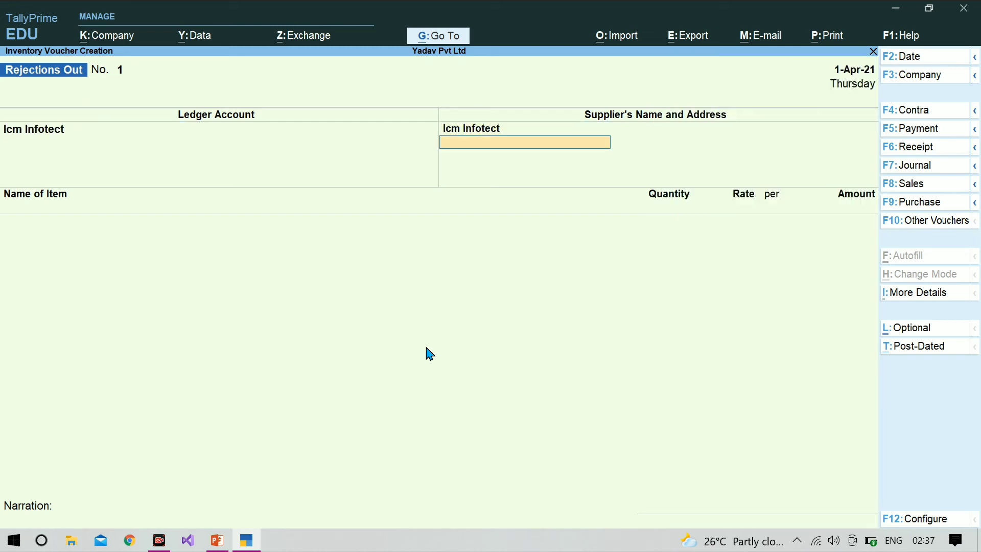
pyautogui.press('Return')
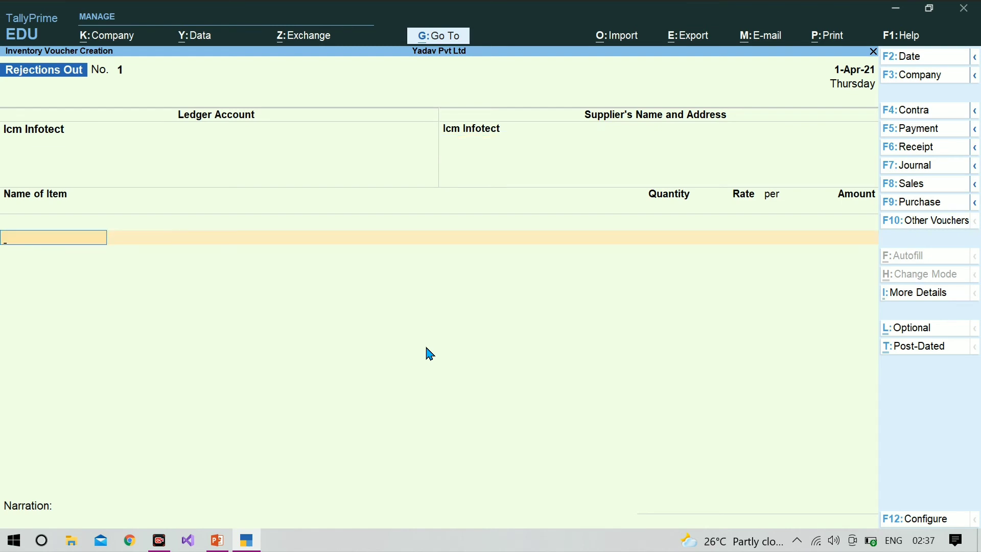
pyautogui.write('Computer')
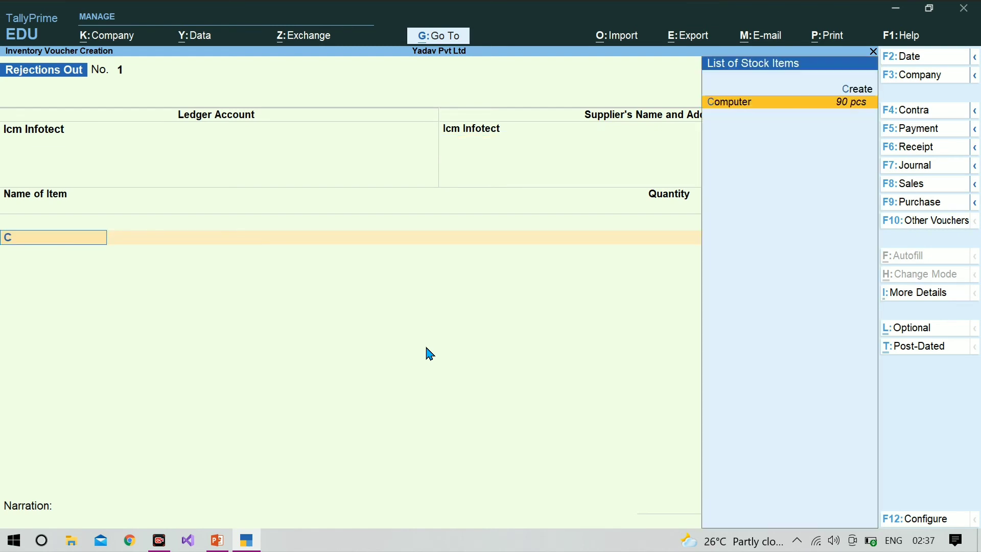
pyautogui.press('Return')
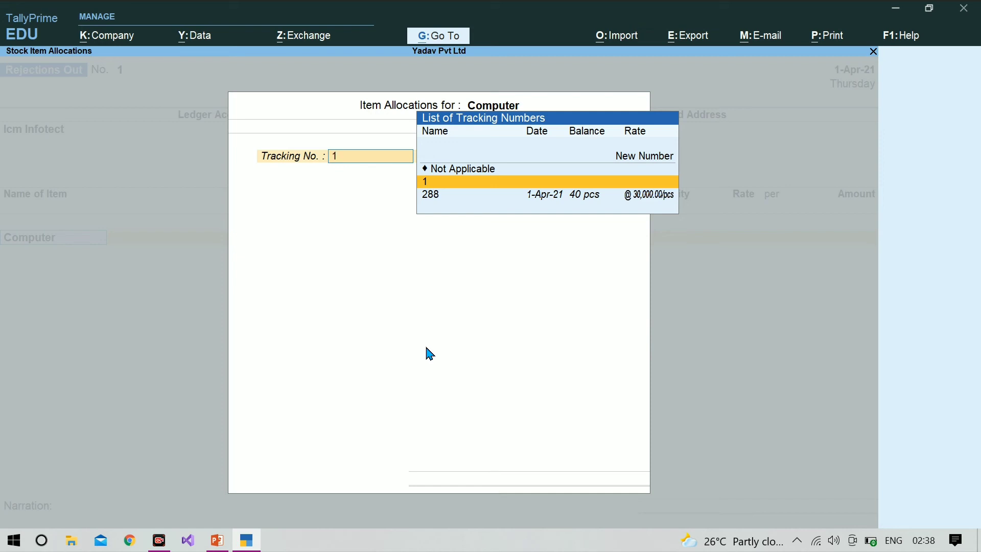
pyautogui.press('Down')
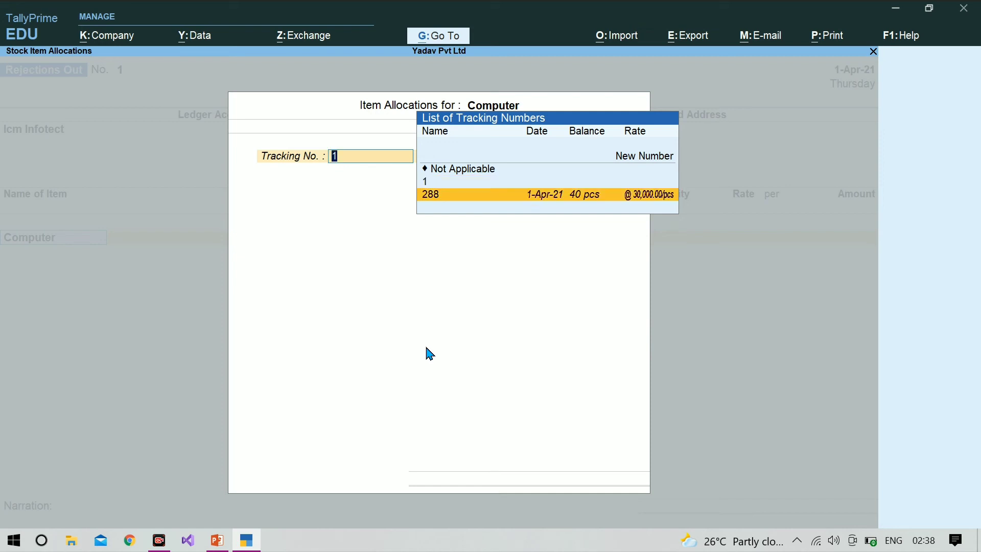
pyautogui.press('Return')
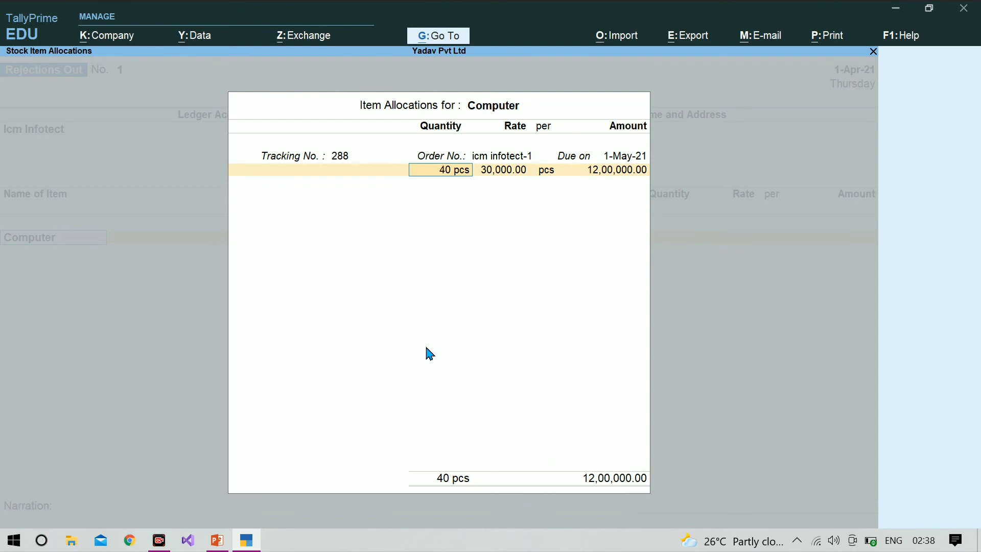
# Enter 10 pcs at 30,000 (3,00,000), save the Rejections Out voucher and leave entry.
pyautogui.write('10')
pyautogui.press('Return')
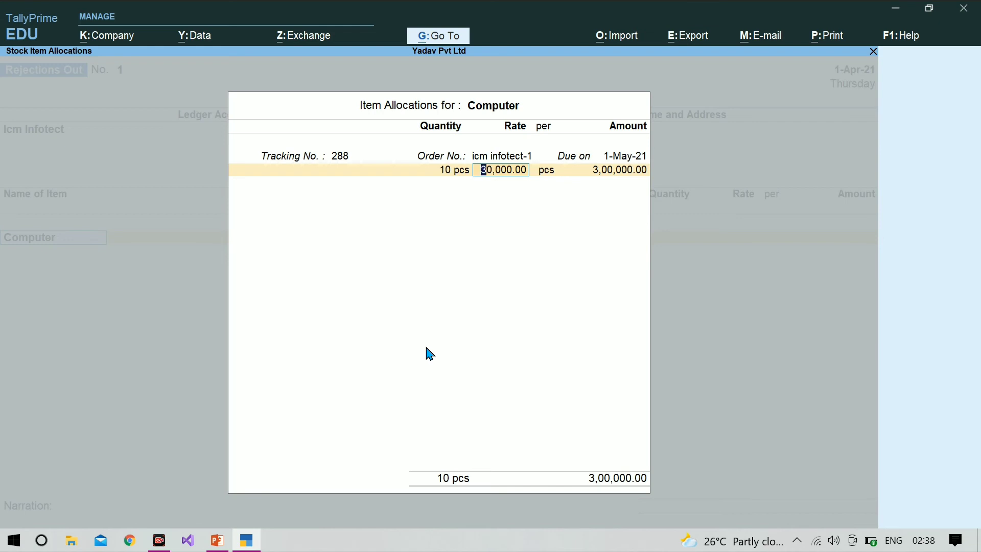
pyautogui.press('Return')
pyautogui.press('Return')
pyautogui.press('Return')
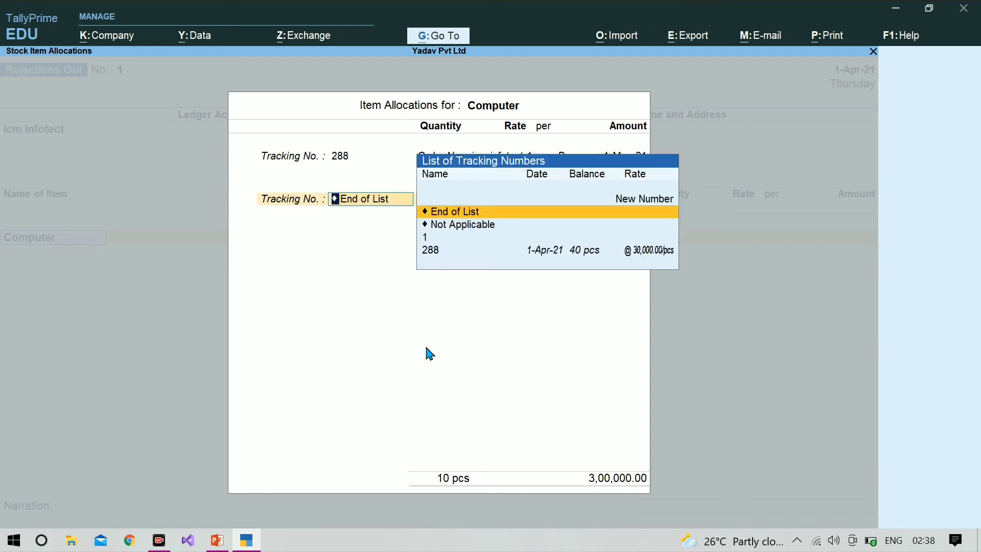
pyautogui.press('Return')
pyautogui.press('Return')
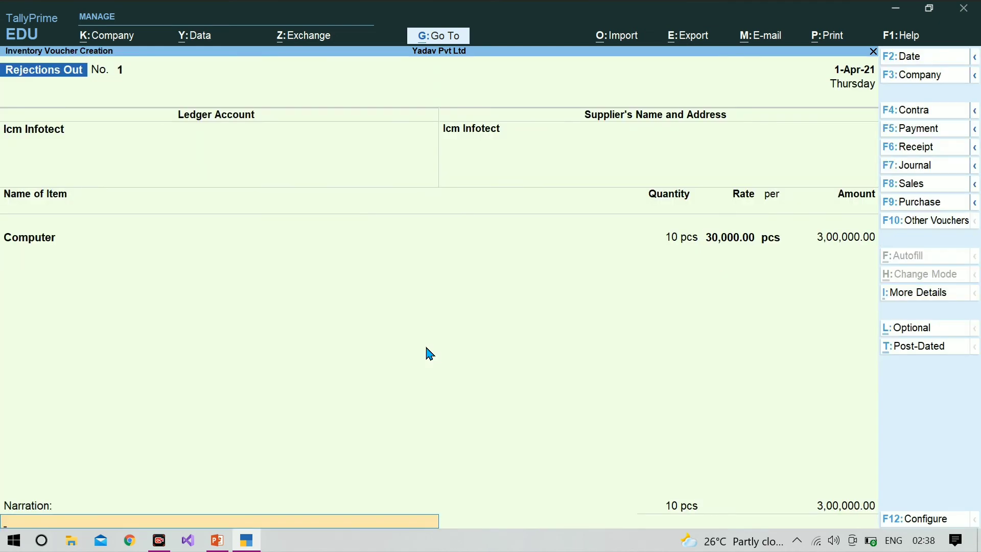
pyautogui.press('Return')
pyautogui.press('Return')
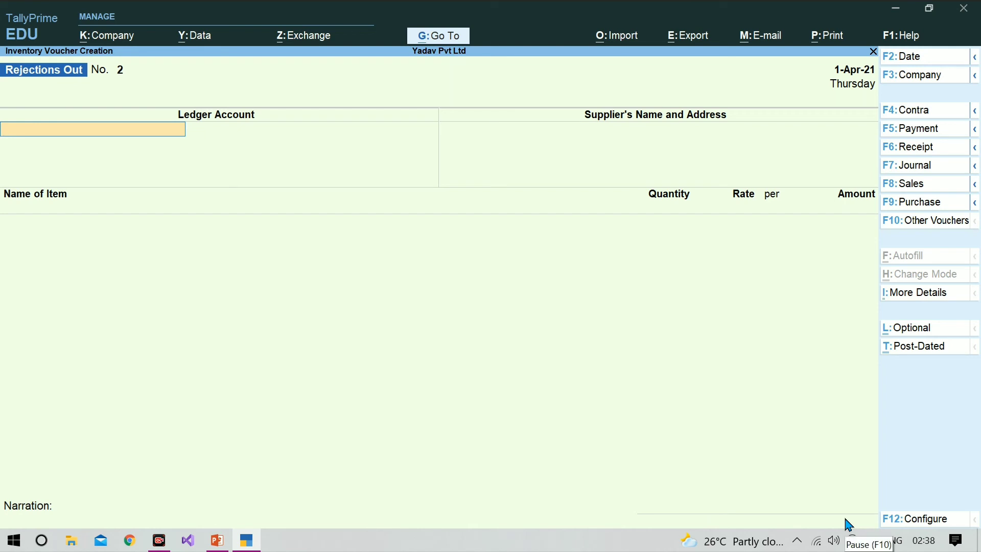
pyautogui.press('Escape')
pyautogui.press('y')
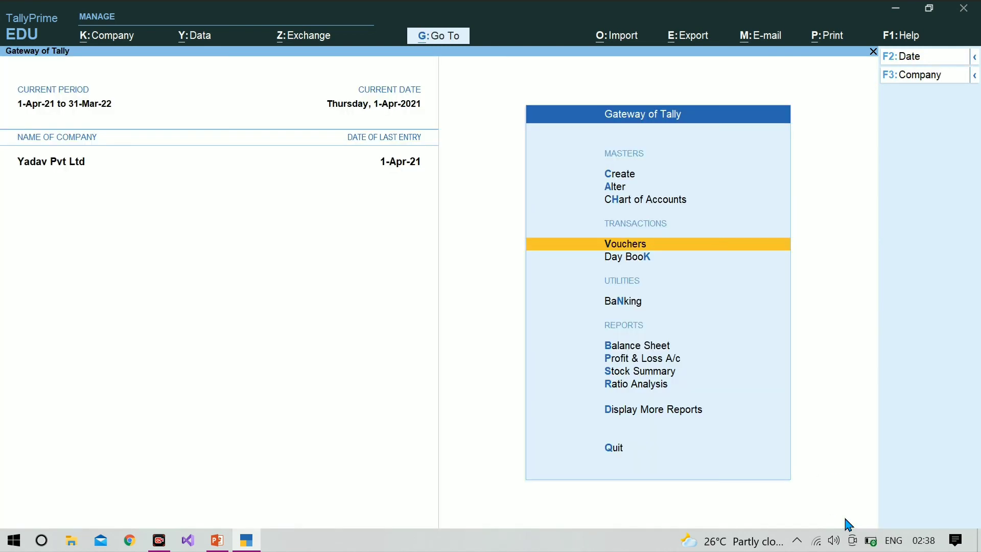
# Drill from the Balance Sheet through Current Liabilities into Sundry Creditors, now 24,00,000.
pyautogui.press('Down')
pyautogui.press('Down')
pyautogui.press('Down')
pyautogui.press('Down')
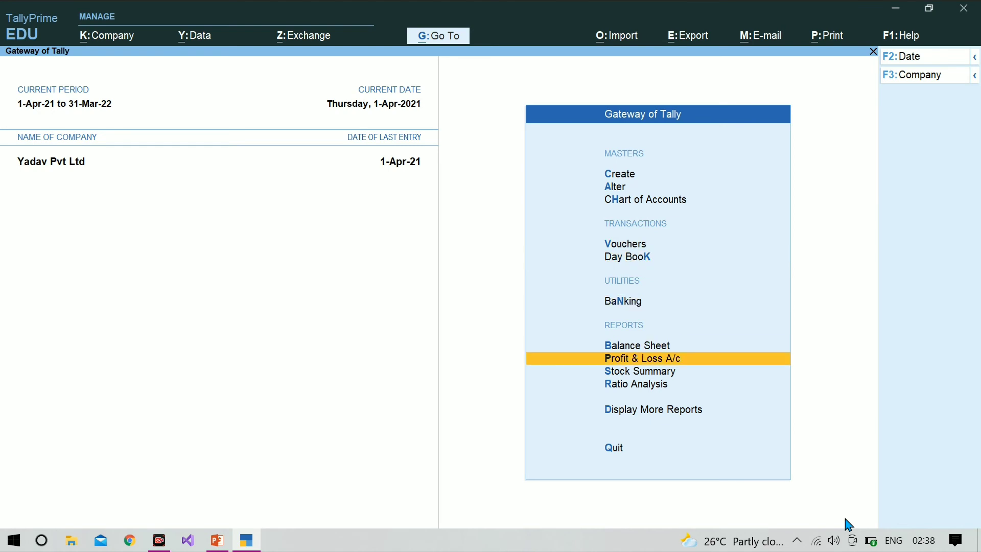
pyautogui.press('Up')
pyautogui.press('Return')
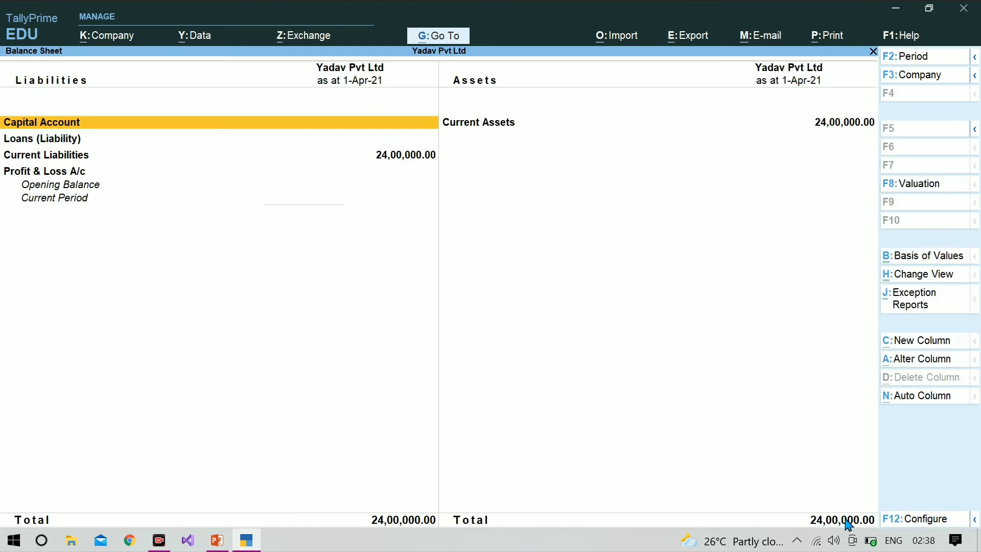
pyautogui.press('Down')
pyautogui.press('Down')
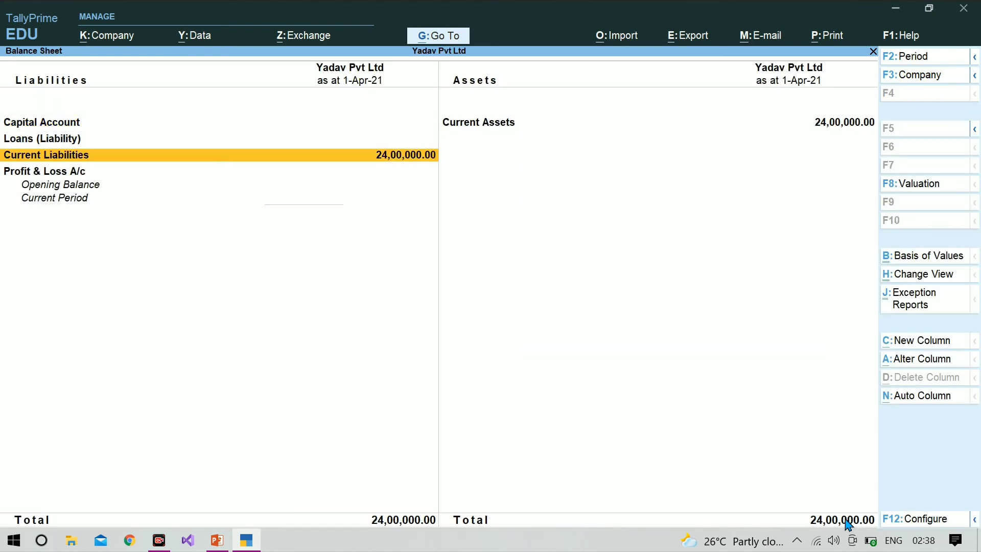
pyautogui.press('Return')
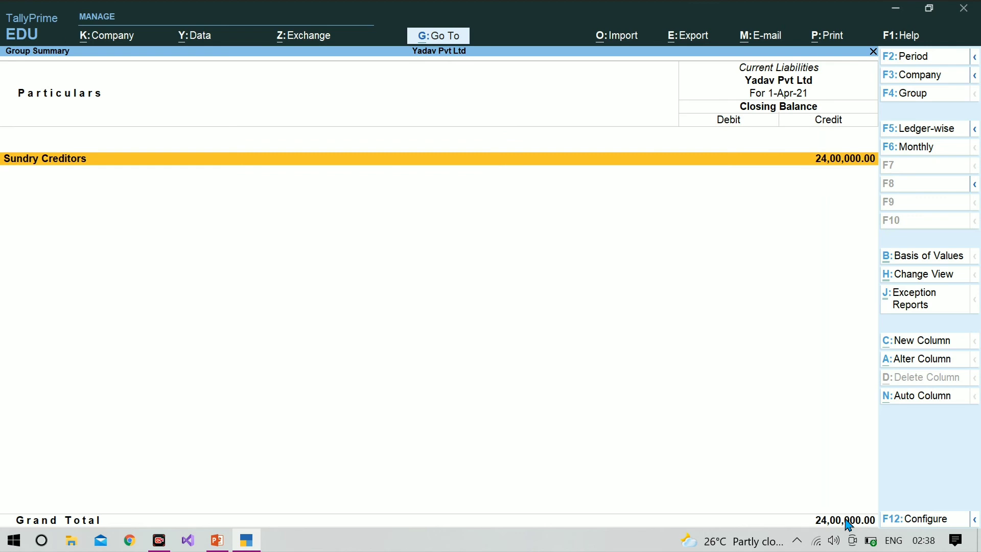
pyautogui.press('Return')
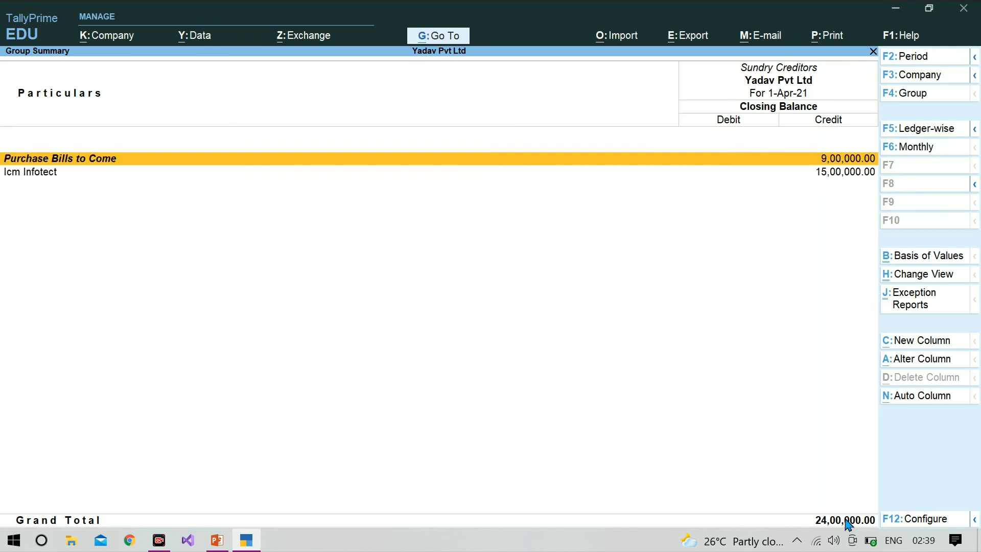
# Check Purchase Bills Pending (30 pcs Computer, 9,00,000), then back out to Gateway of Tally.
pyautogui.press('Return')
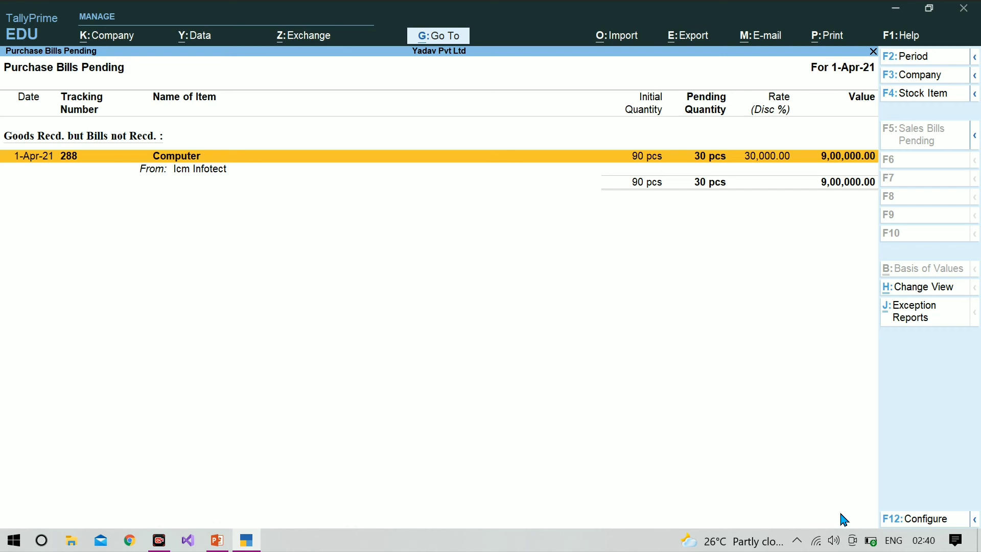
pyautogui.press('Escape')
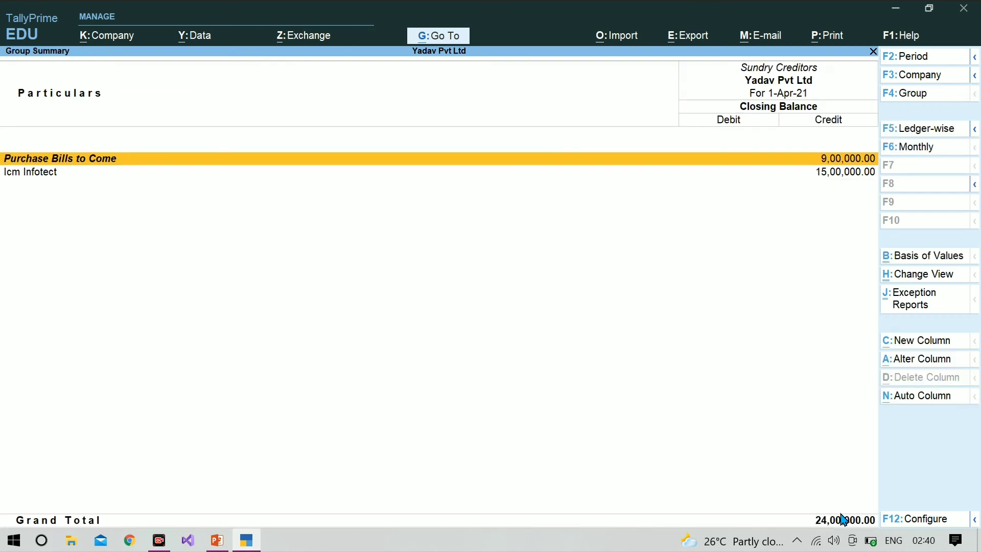
pyautogui.press('Escape')
pyautogui.press('Escape')
pyautogui.press('Escape')
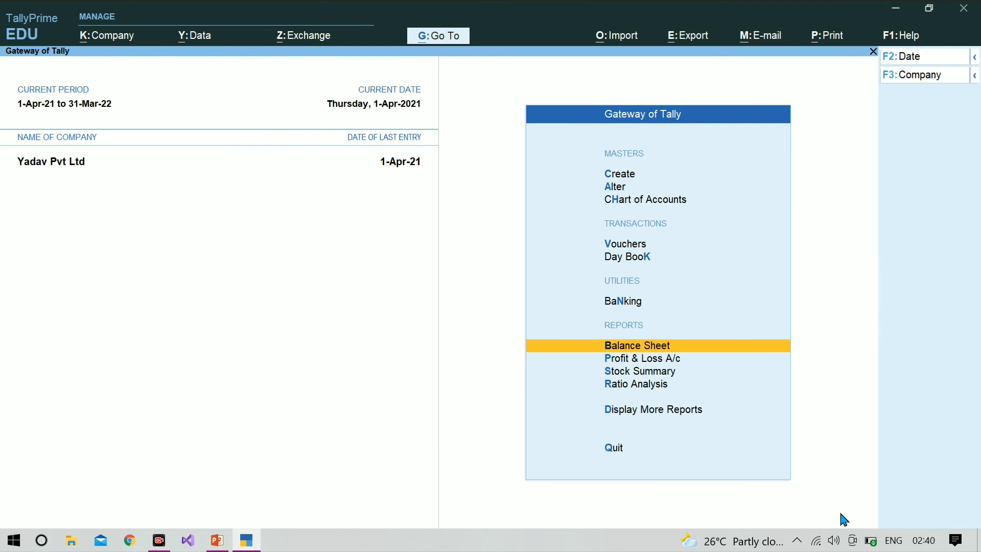
# Start a Payment voucher and create a new Bank ledger under Bank Accounts.
pyautogui.hotkey('alt', 'F6')
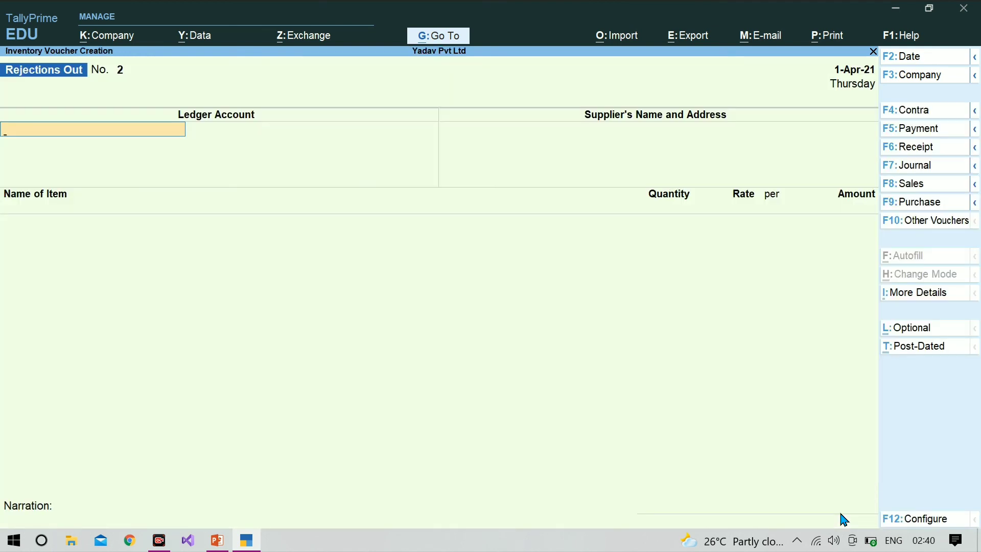
pyautogui.click(916, 136)
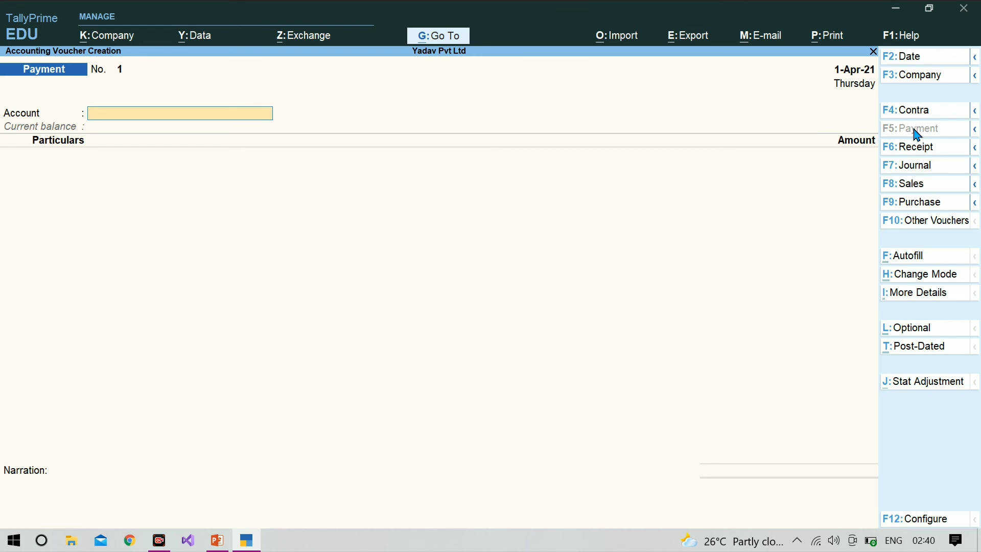
pyautogui.press('Return')
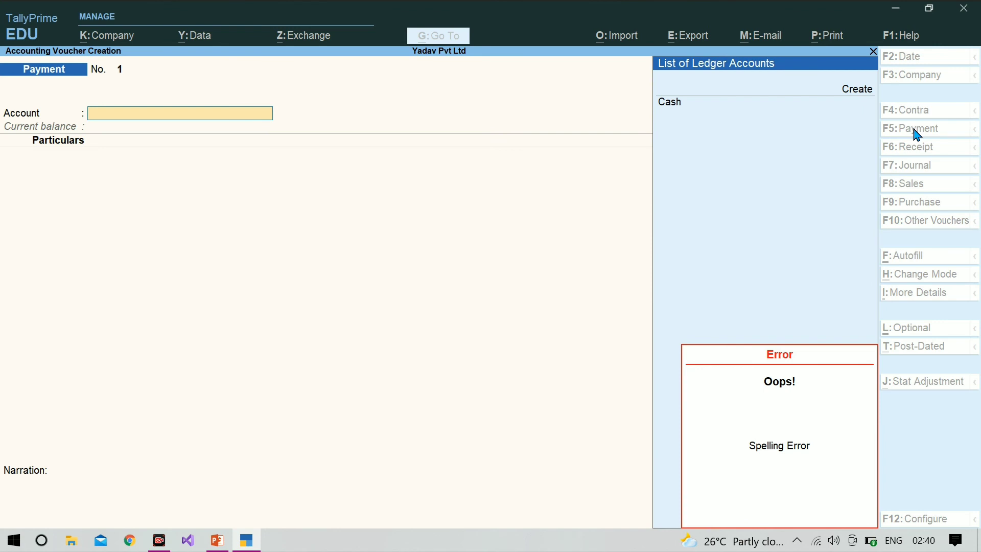
pyautogui.hotkey('alt', 'c')
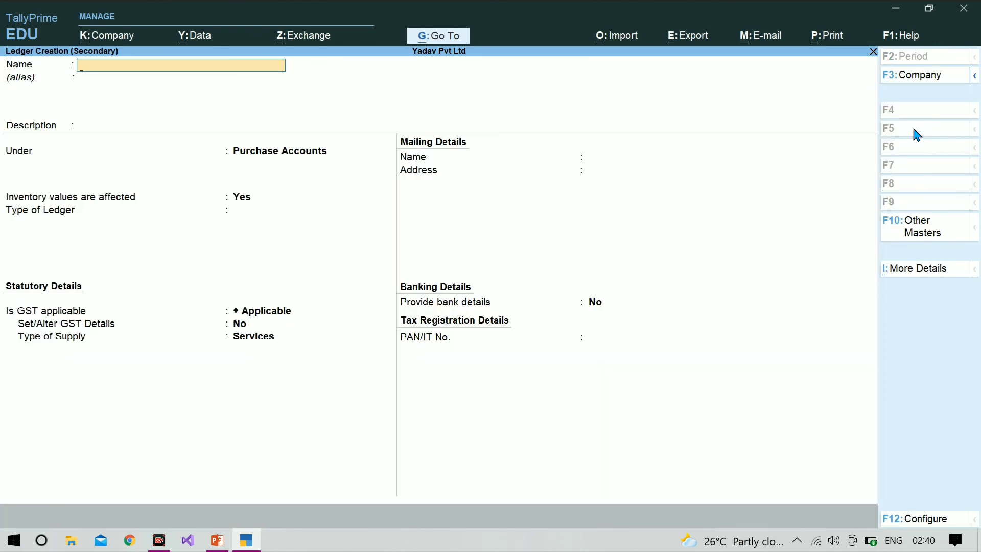
pyautogui.write('Bank')
pyautogui.press('Return')
pyautogui.press('Return')
pyautogui.press('Return')
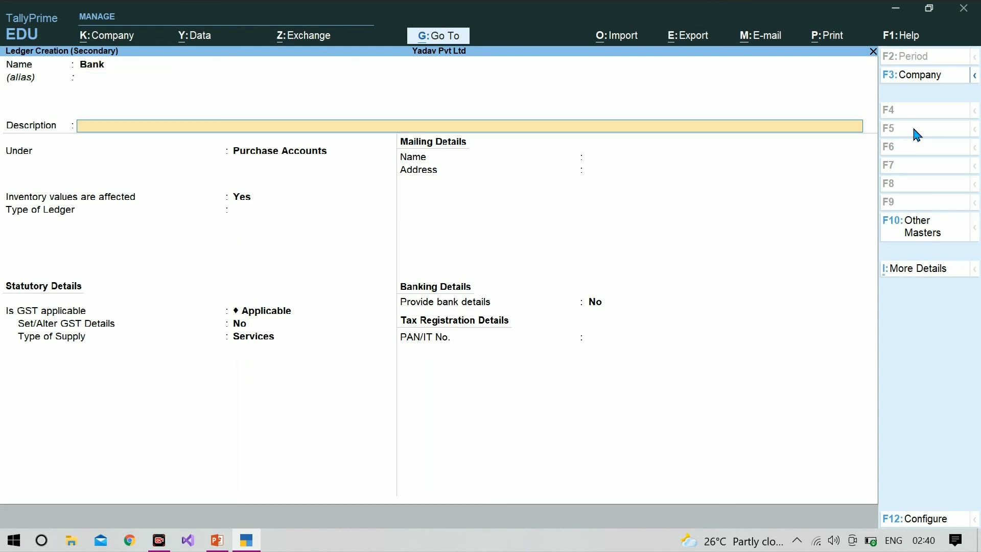
pyautogui.write('Ba')
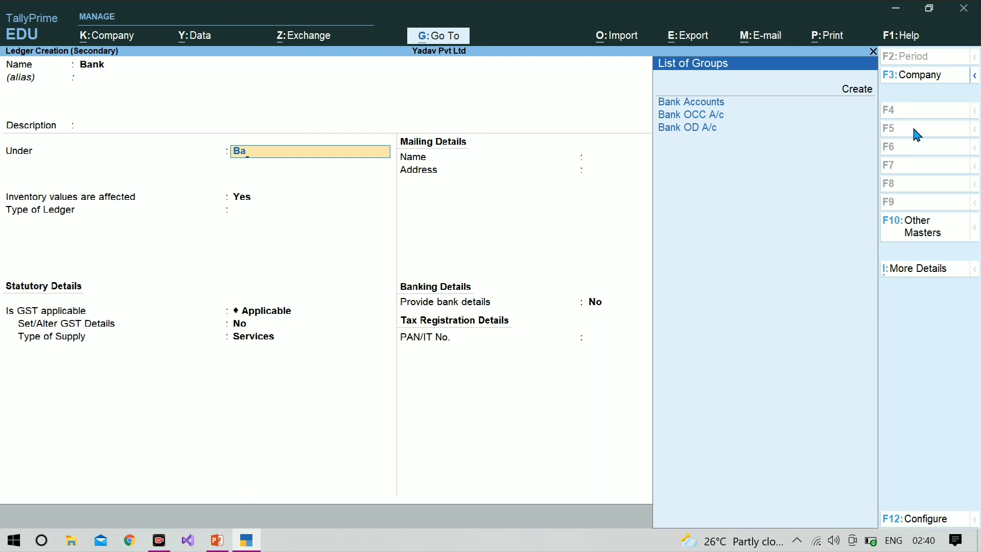
pyautogui.press('Return')
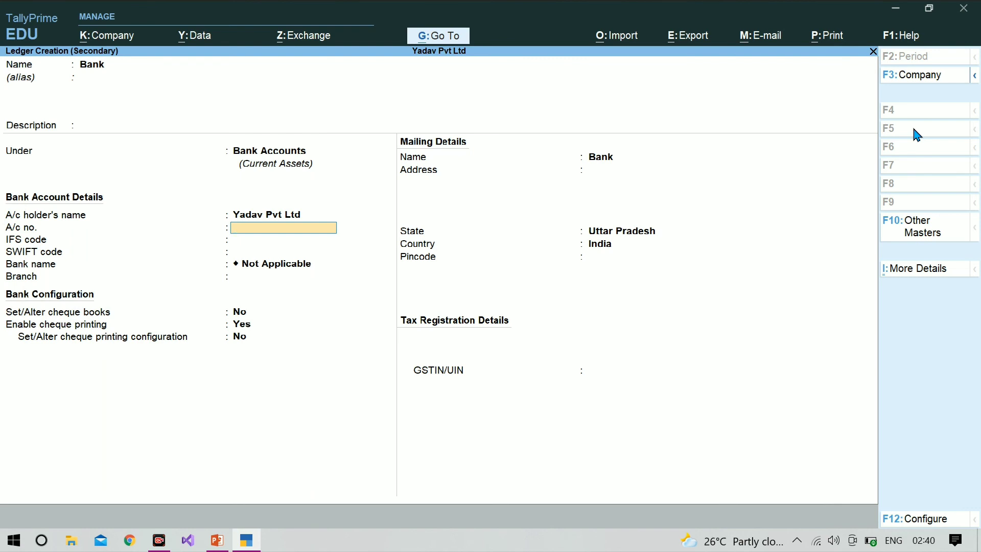
pyautogui.press('Return')
pyautogui.press('Return')
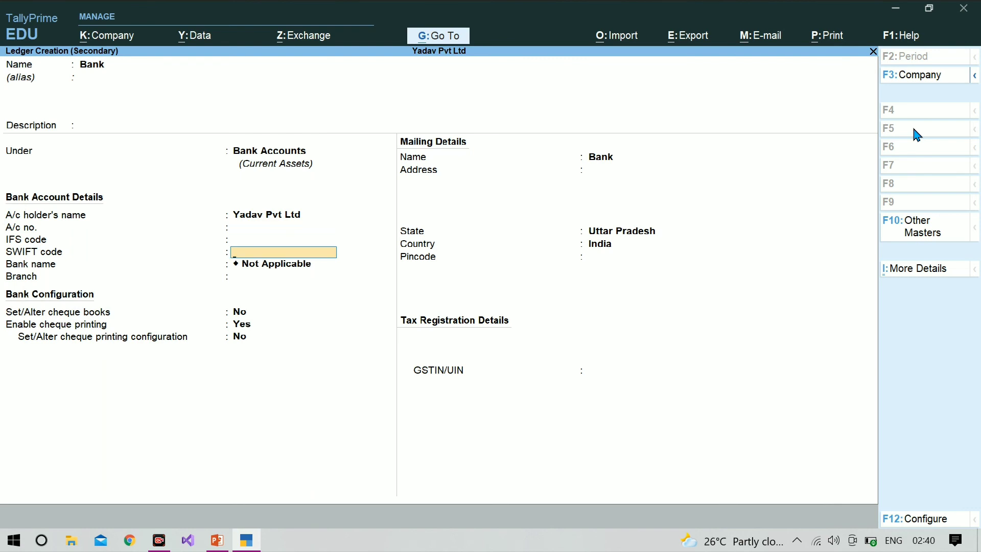
pyautogui.press('Return')
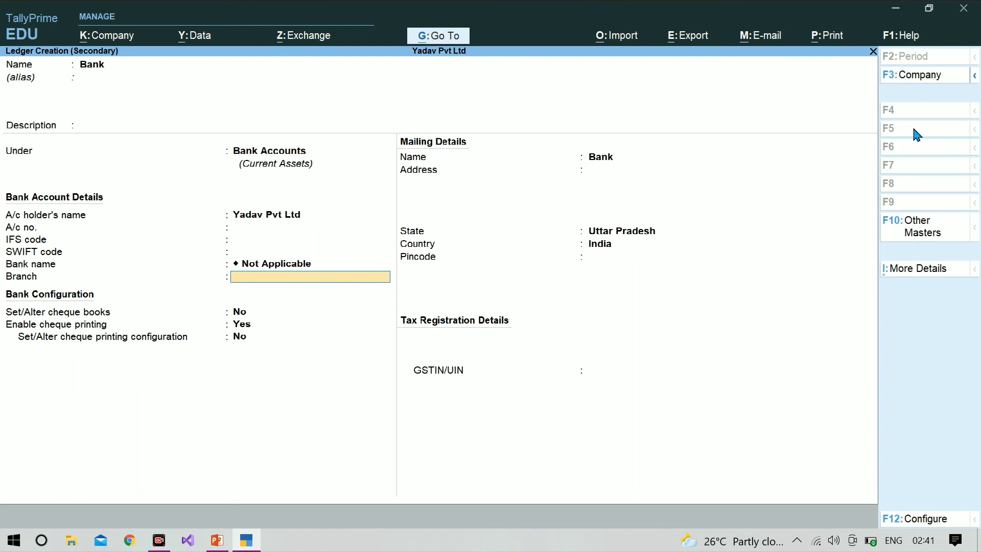
pyautogui.press('Return')
pyautogui.press('Return')
pyautogui.press('Return')
pyautogui.press('Return')
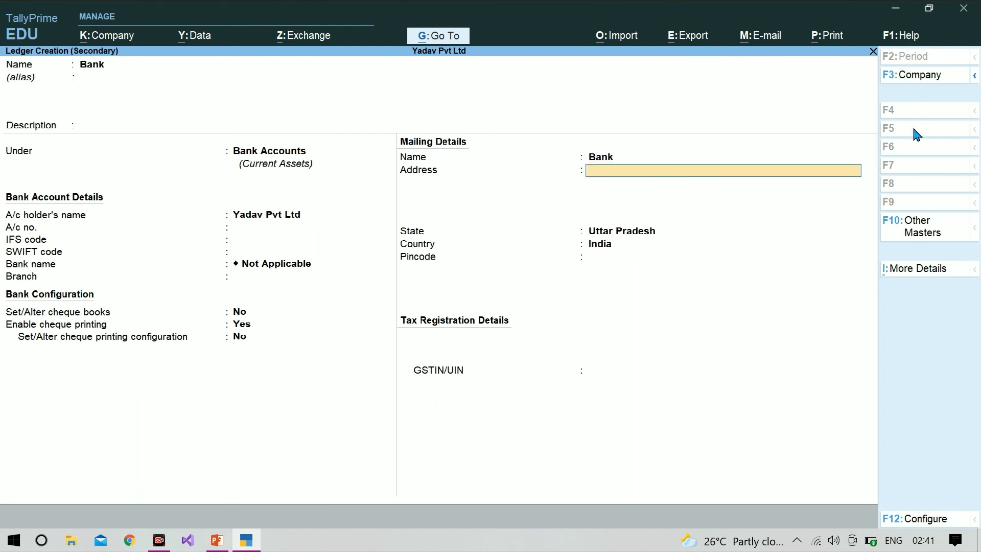
pyautogui.press('Return')
pyautogui.press('Return')
pyautogui.press('Return')
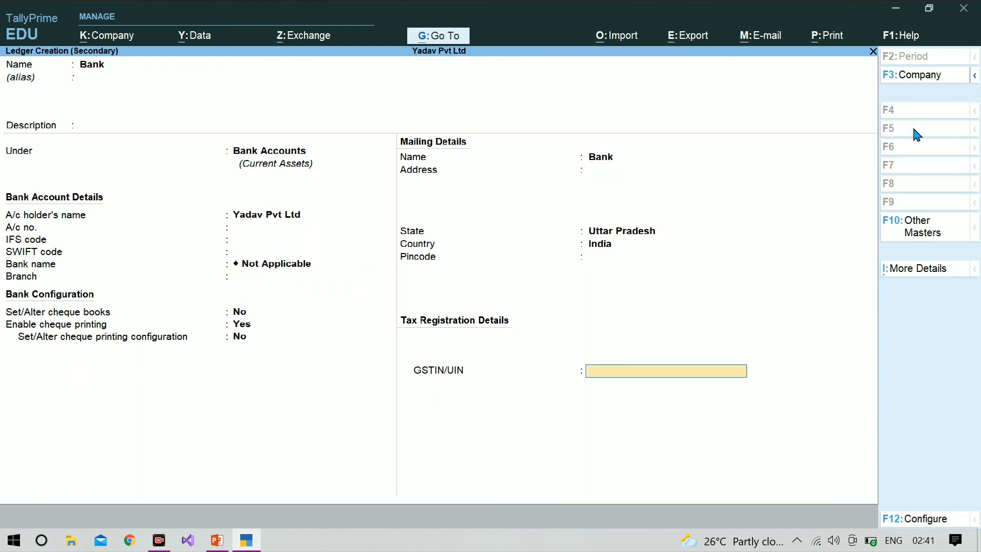
pyautogui.hotkey('ctrl', 'a')
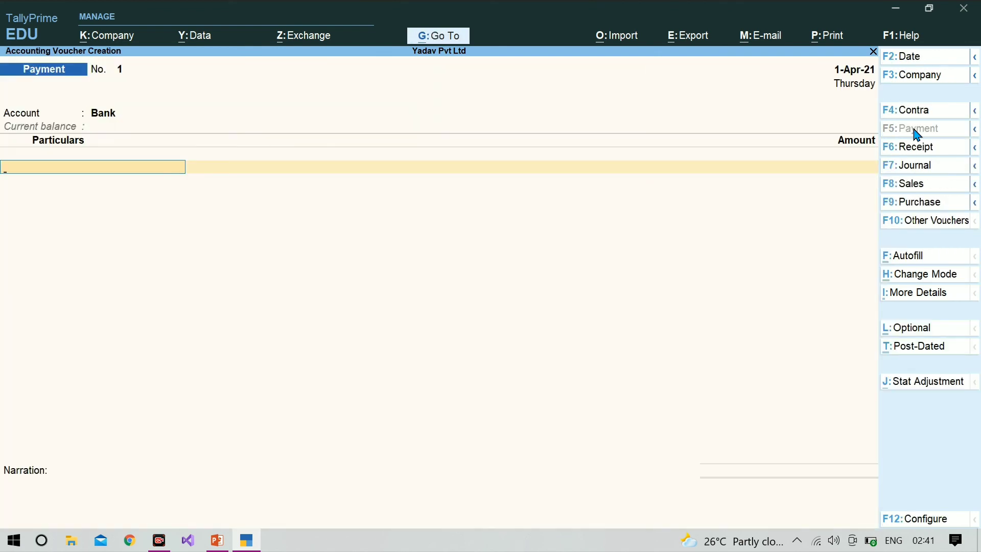
# Set Bank as the paying account and Icm Infotect as the party paid.
pyautogui.press('Return')
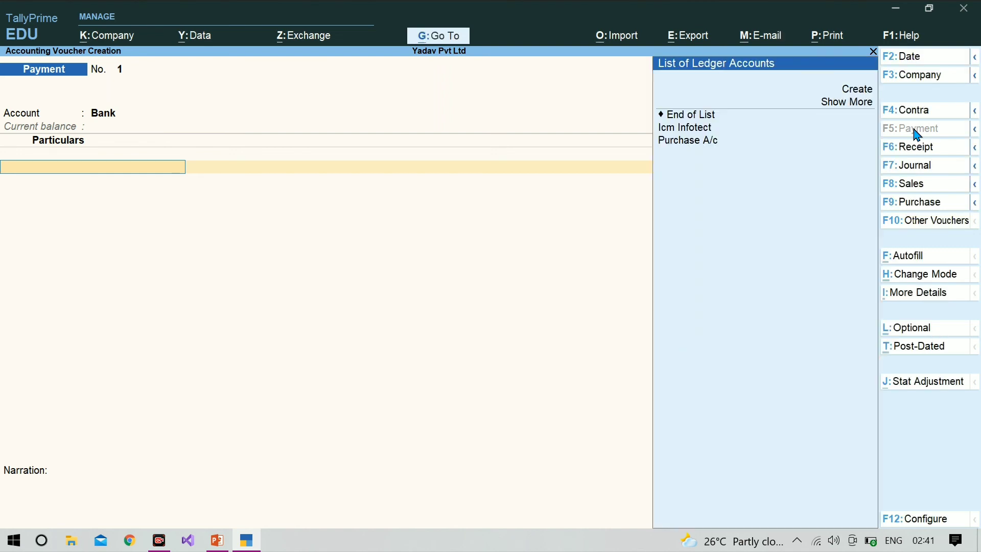
pyautogui.press('BackSpace')
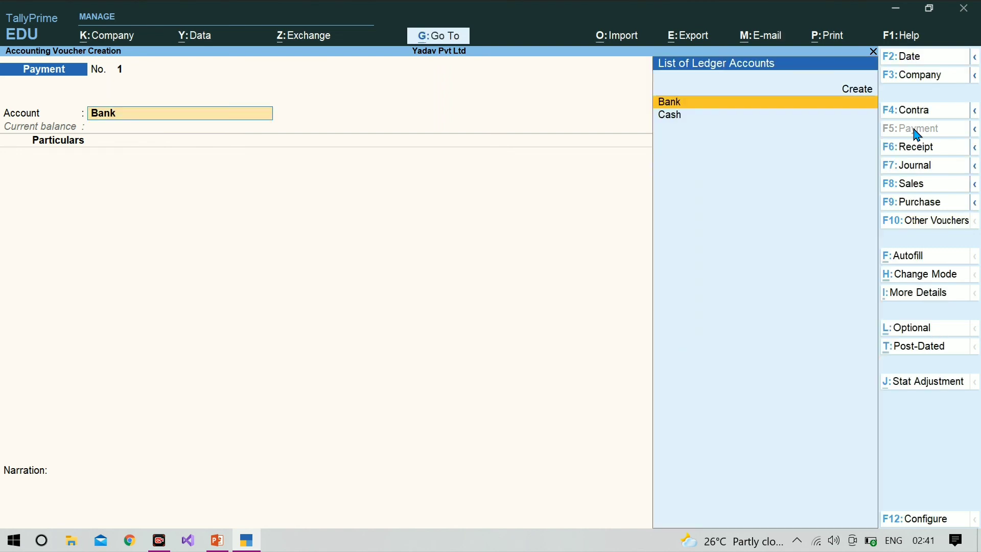
pyautogui.press('Return')
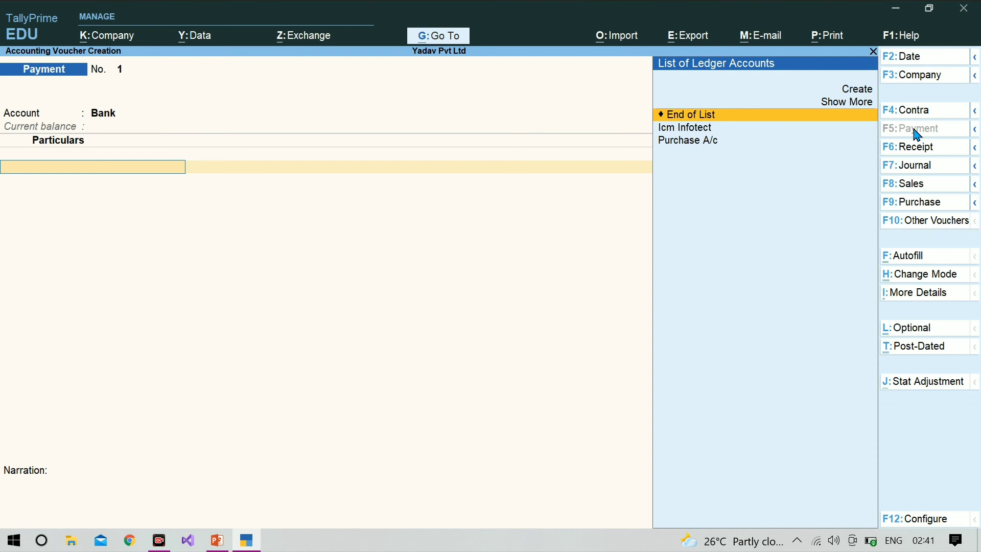
pyautogui.press('Down')
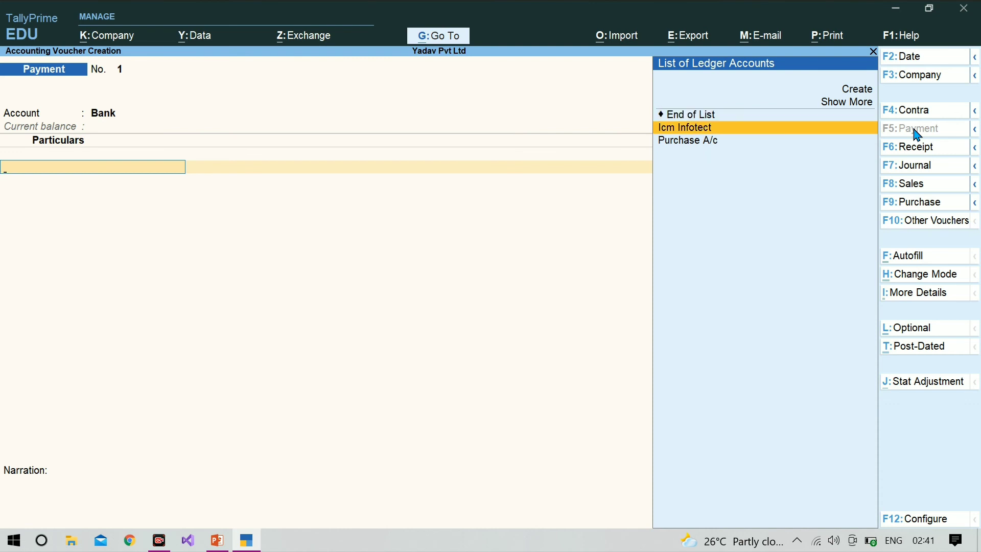
pyautogui.press('Return')
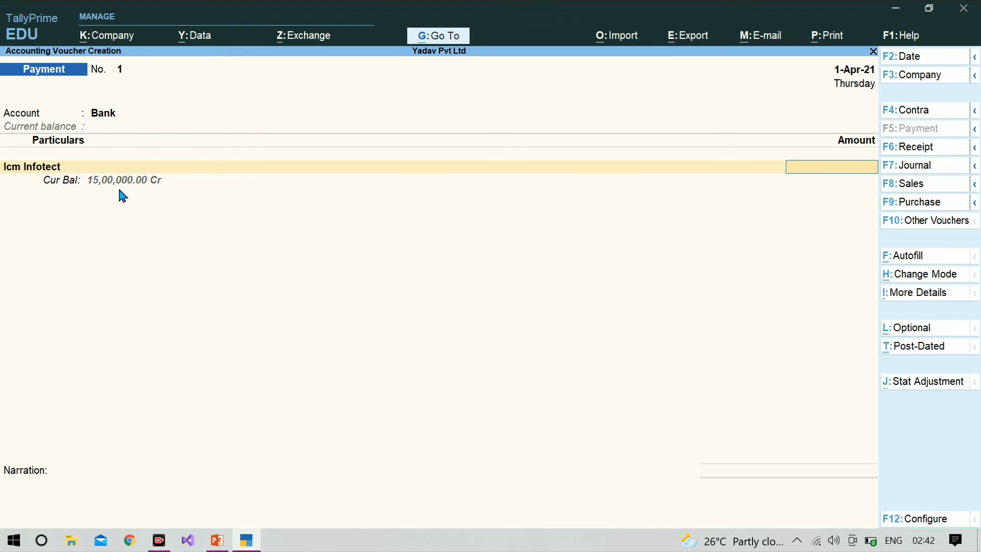
# Pay Icm Infotect 15,00,000 against the pending bill icm infotect-1.
pyautogui.write('1500000')
pyautogui.press('Return')
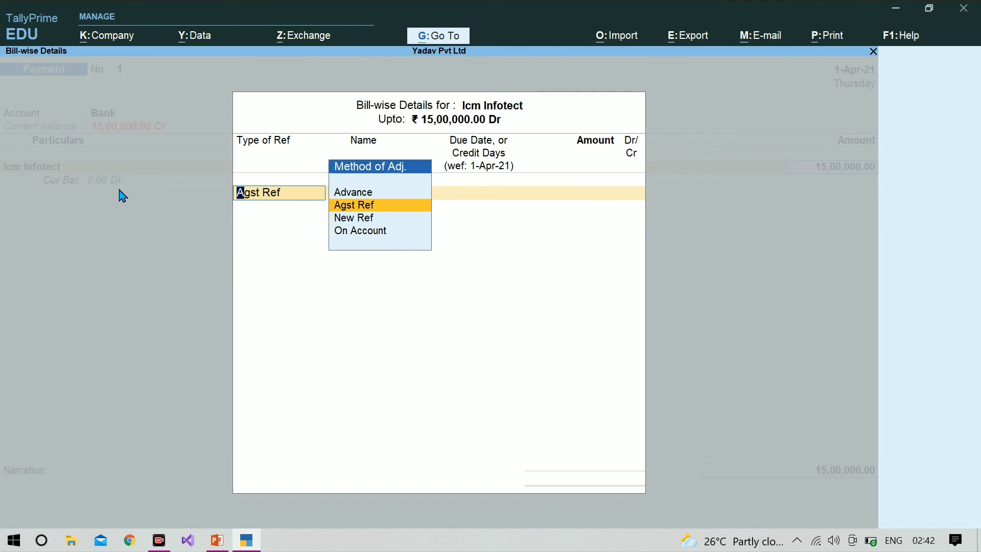
pyautogui.press('Return')
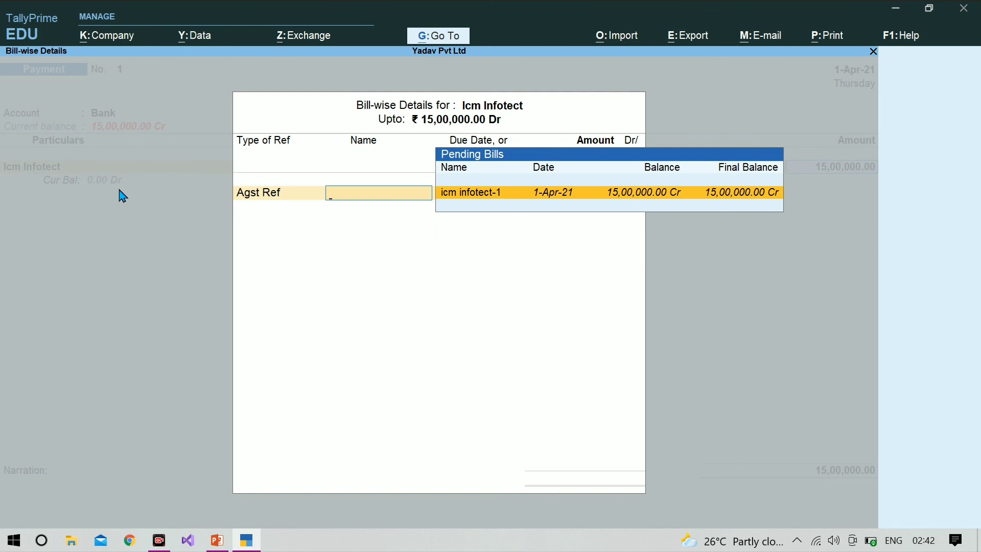
pyautogui.press('Return')
pyautogui.press('Return')
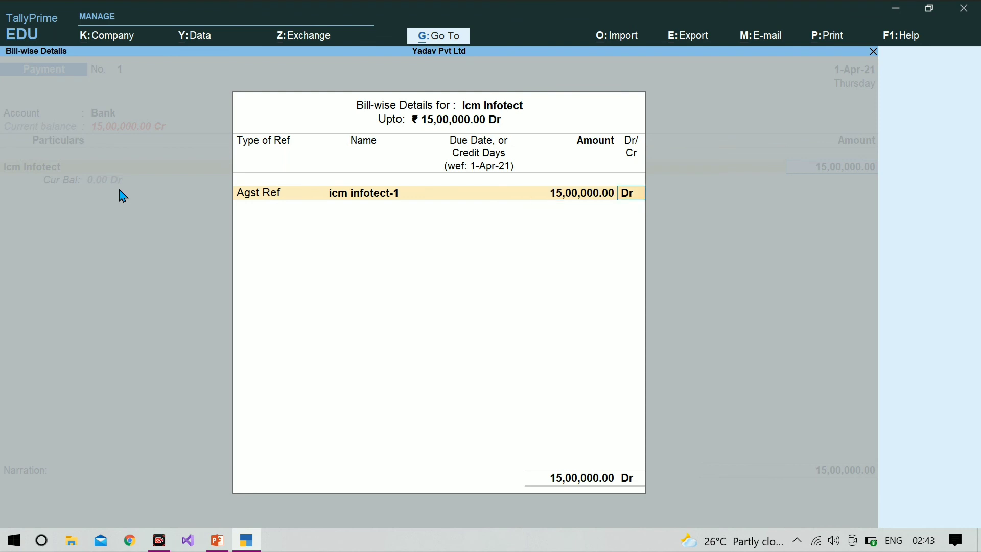
pyautogui.press('Return')
pyautogui.press('Return')
pyautogui.press('Return')
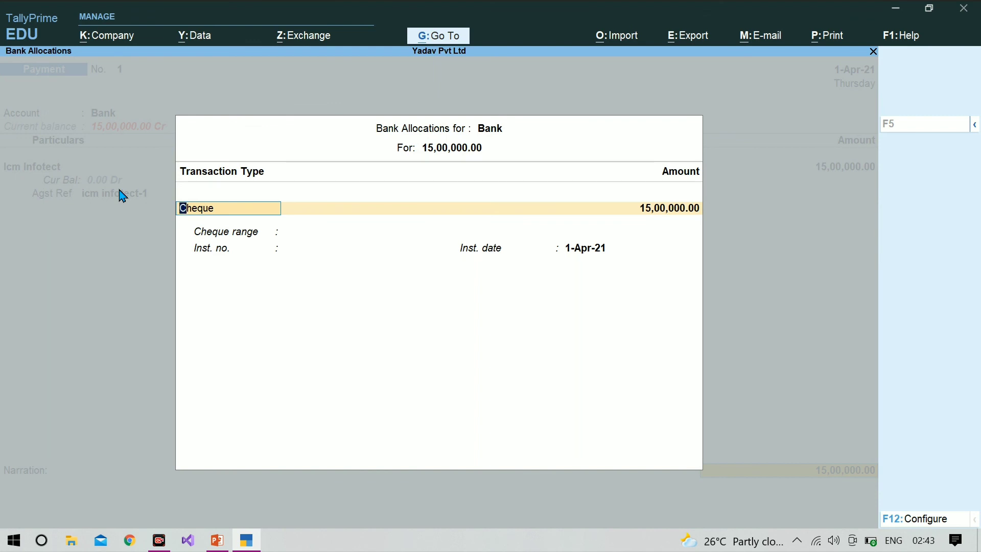
# Complete the Bank cheque allocation and accept Payment voucher No. 1.
pyautogui.press('Escape')
pyautogui.press('Return')
pyautogui.press('Return')
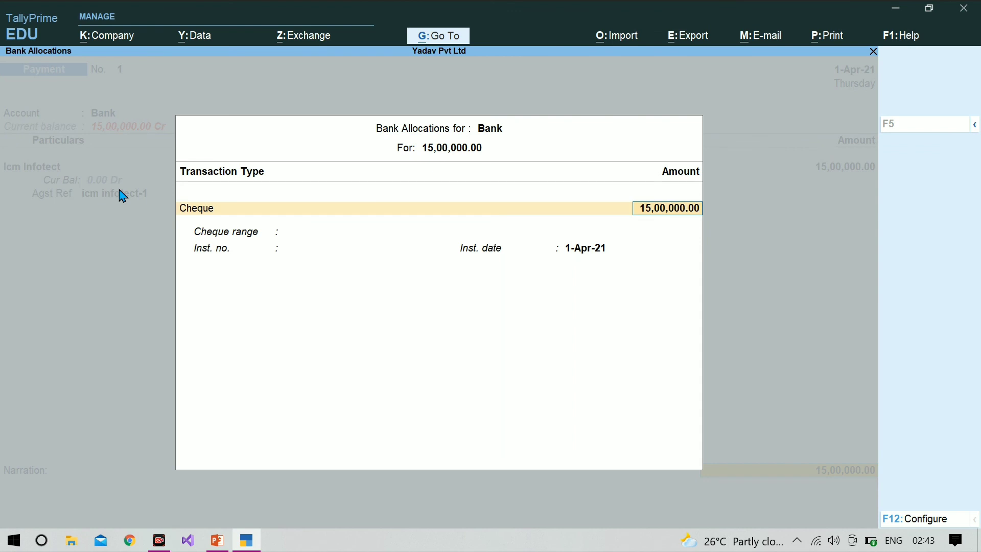
pyautogui.press('Return')
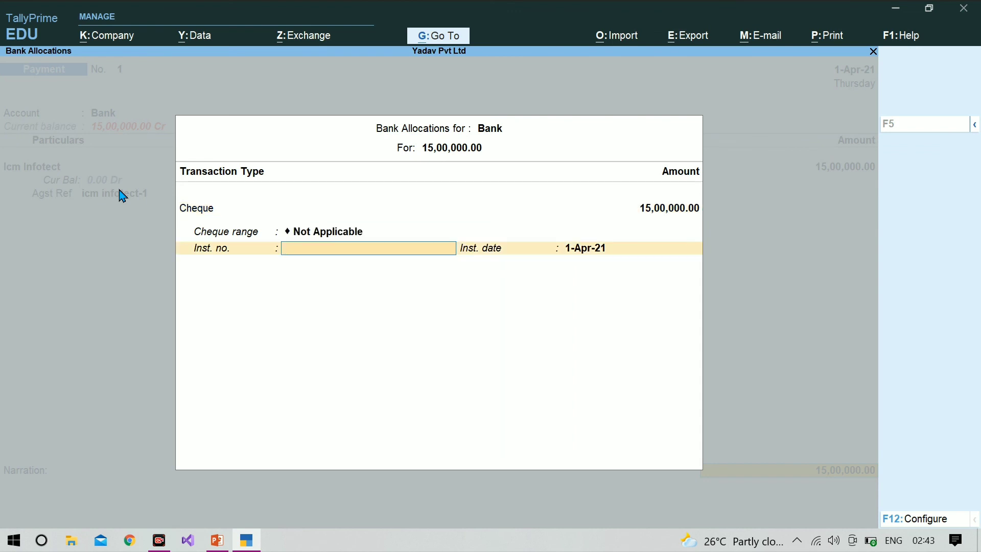
pyautogui.press('BackSpace')
pyautogui.press('BackSpace')
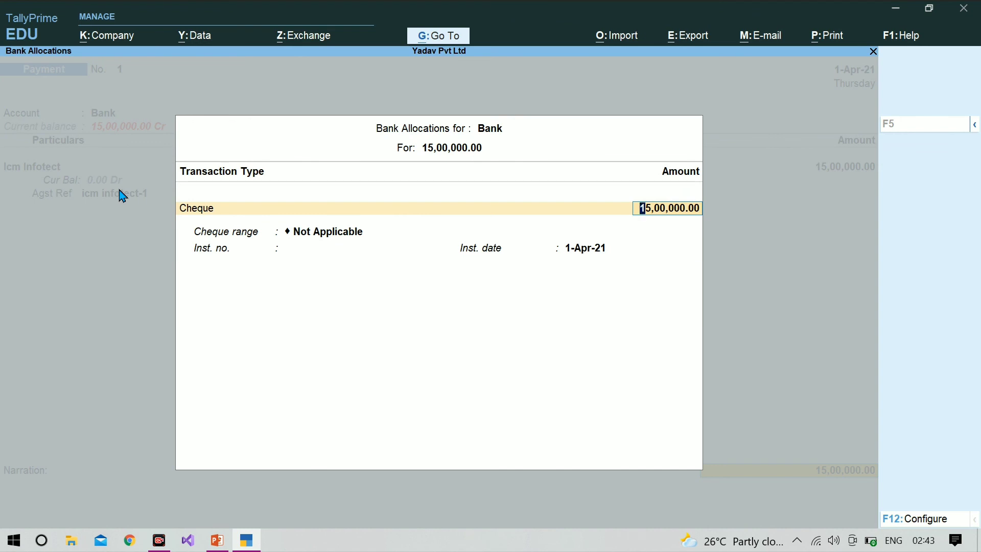
pyautogui.press('Return')
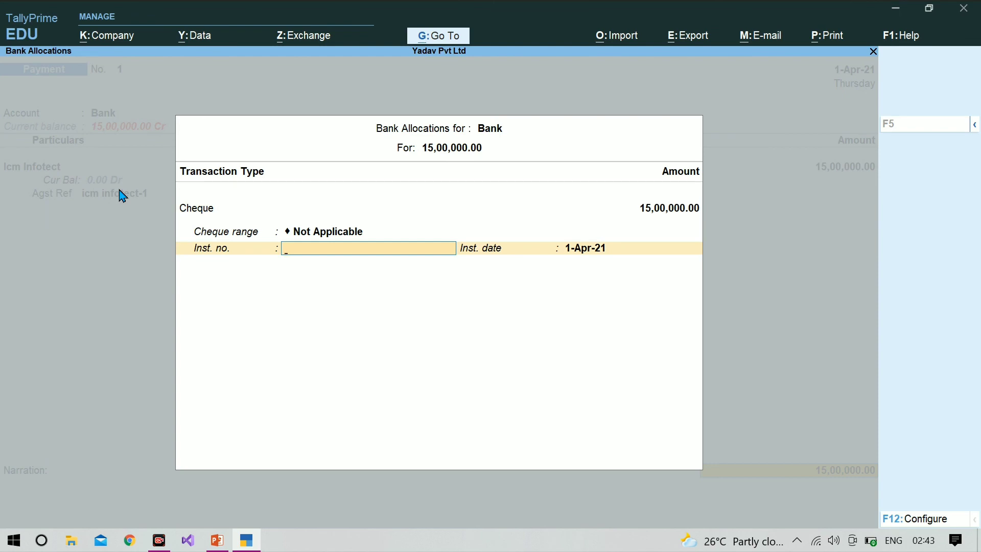
pyautogui.press('Return')
pyautogui.press('Return')
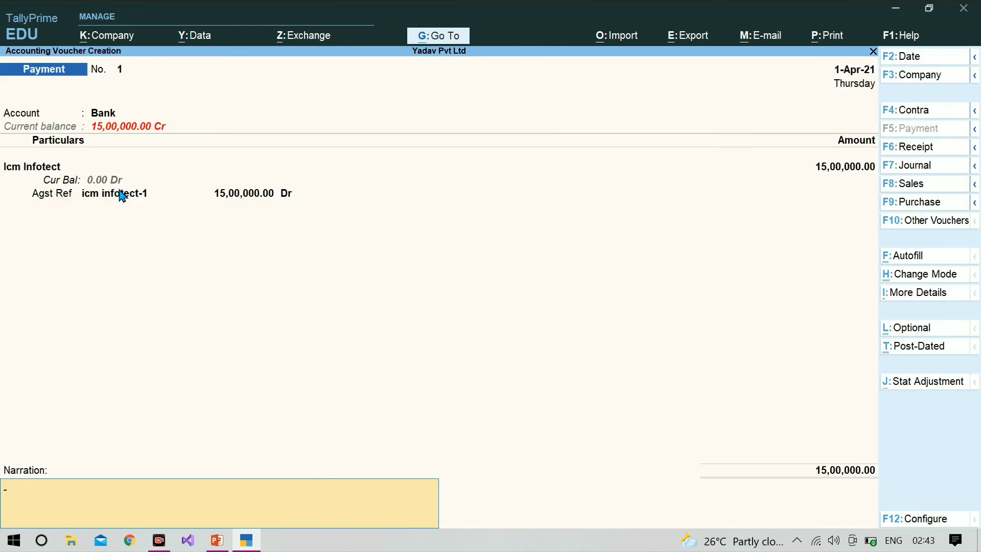
pyautogui.press('Return')
pyautogui.press('Return')
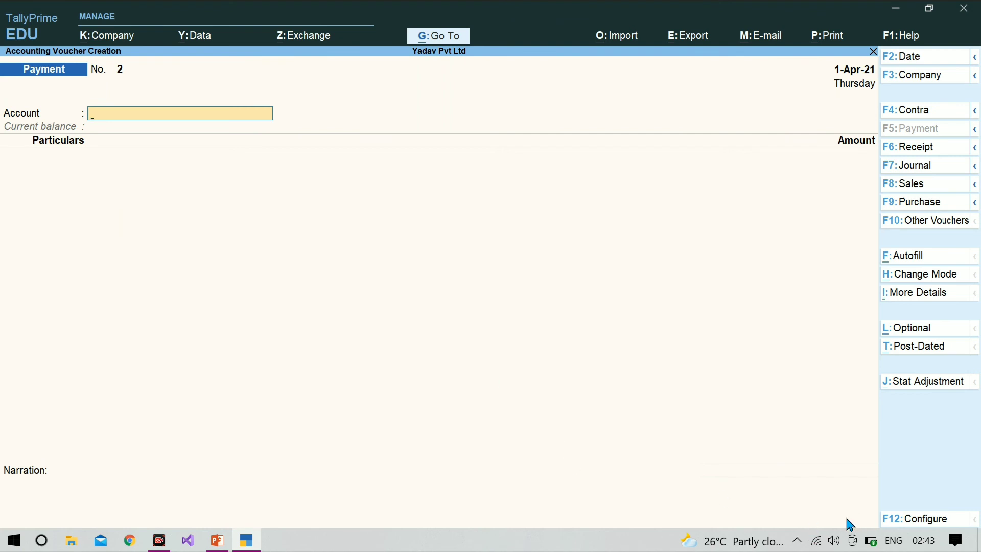
# Confirm in Sundry Creditors that Purchase Bills to Come shows 30 computers worth 9,00,000, then exit.
pyautogui.press('Escape')
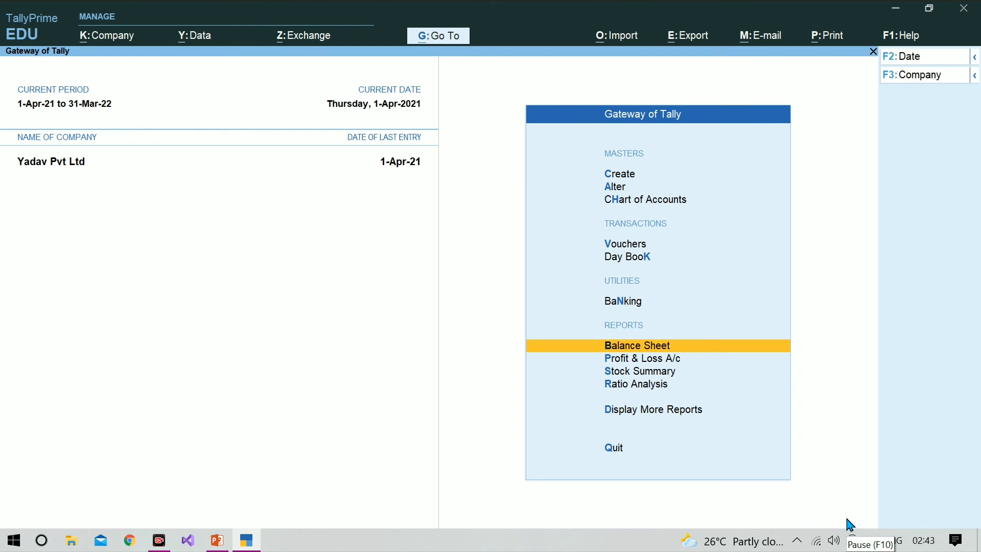
pyautogui.press('Return')
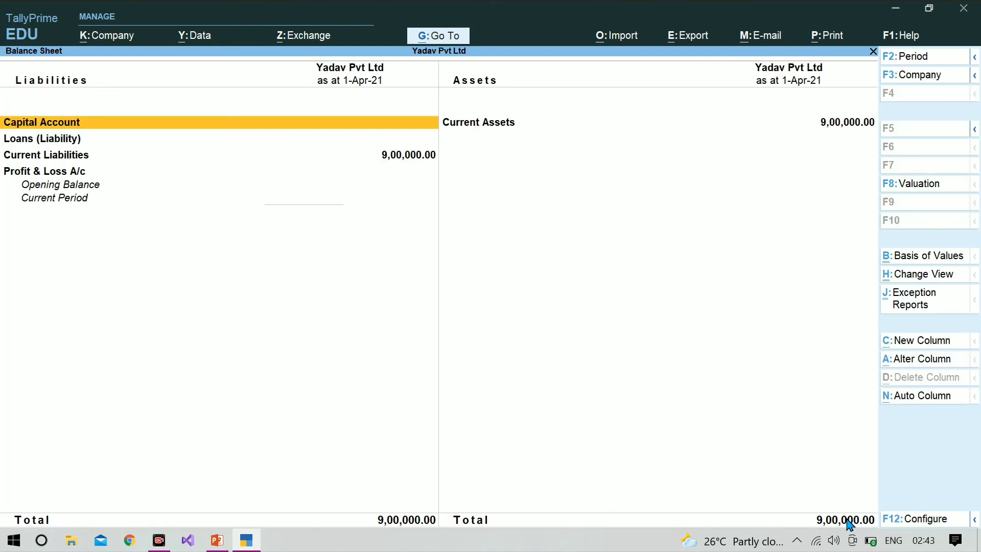
pyautogui.press('Down')
pyautogui.press('Down')
pyautogui.press('Return')
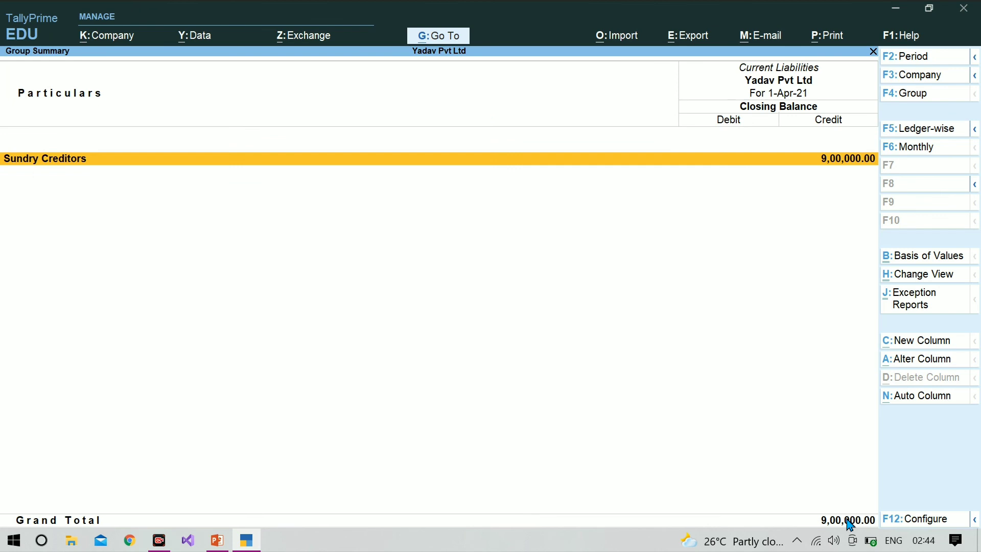
pyautogui.press('Return')
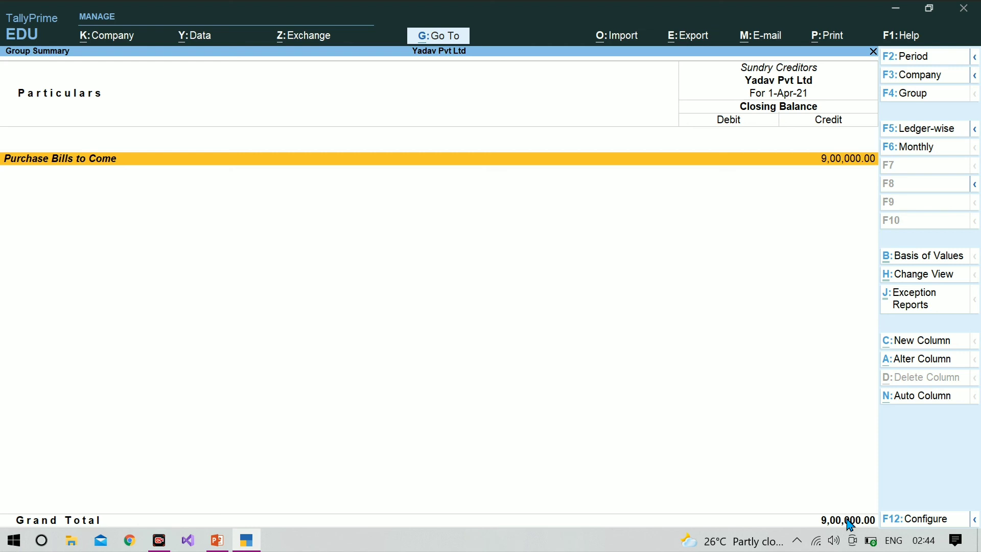
pyautogui.press('Return')
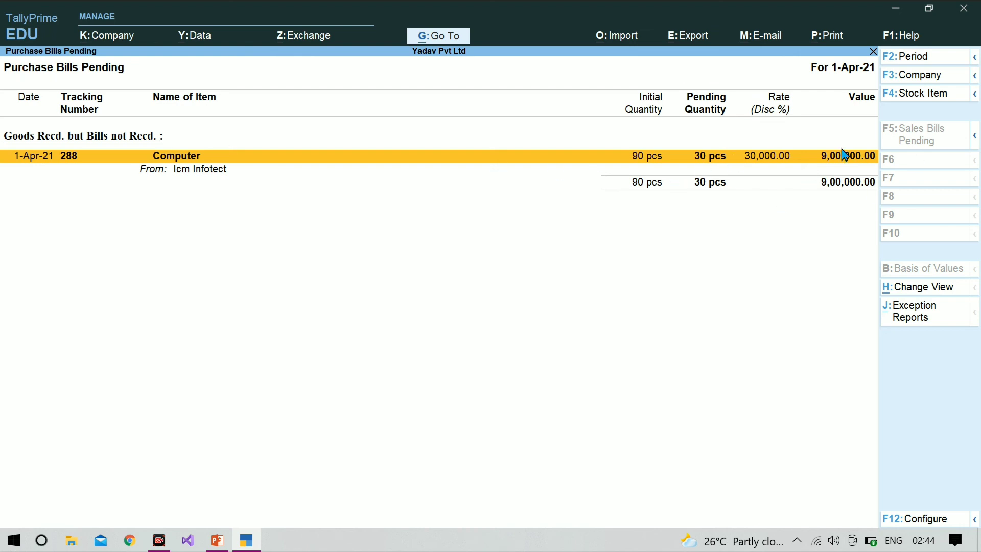
pyautogui.press('Escape')
pyautogui.press('Escape')
pyautogui.press('Escape')
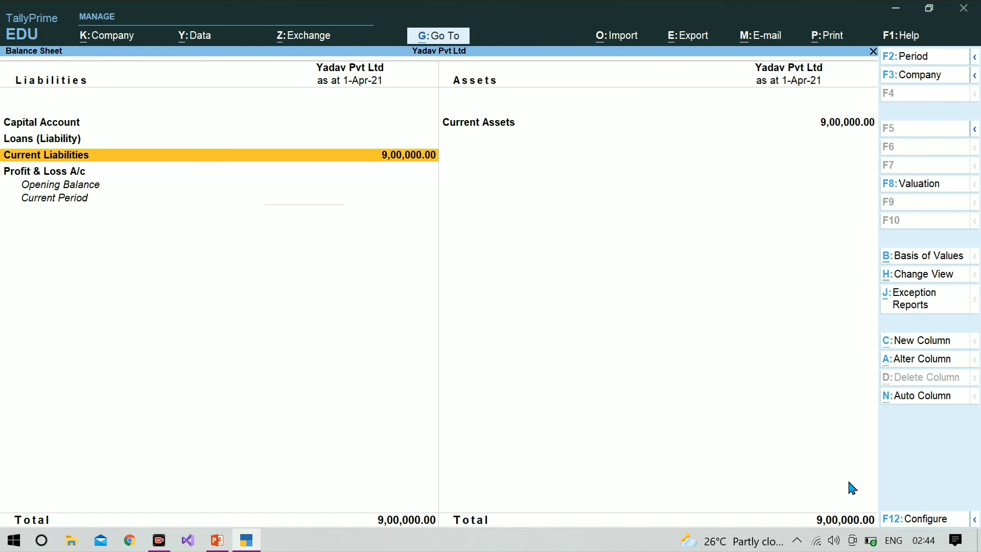
pyautogui.press('Escape')
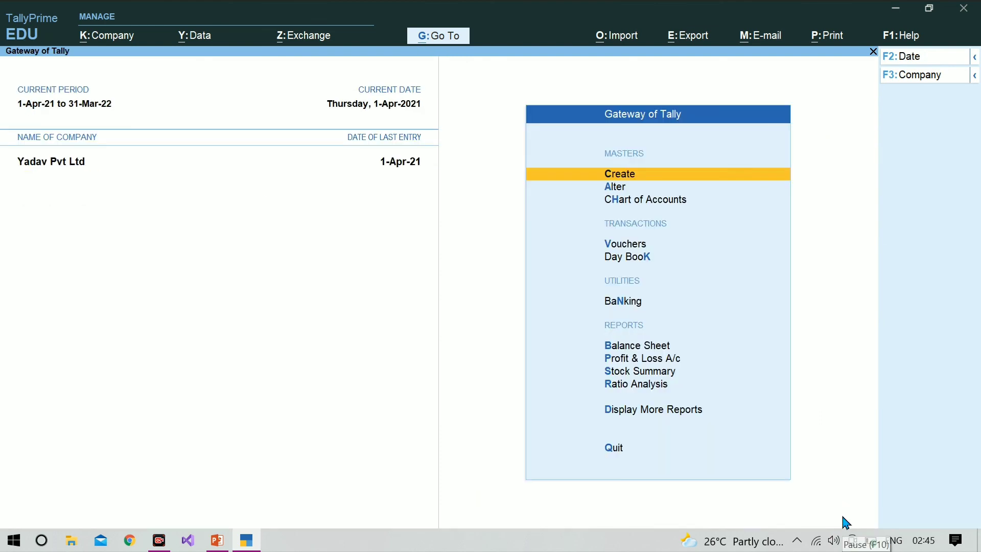
# Open Purchase Order Outstandings from Statements of Inventory and switch it to show all orders.
pyautogui.press('Down')
pyautogui.press('Down')
pyautogui.press('Down')
pyautogui.press('Down')
pyautogui.press('Down')
pyautogui.press('Down')
pyautogui.press('Down')
pyautogui.press('Down')
pyautogui.press('Down')
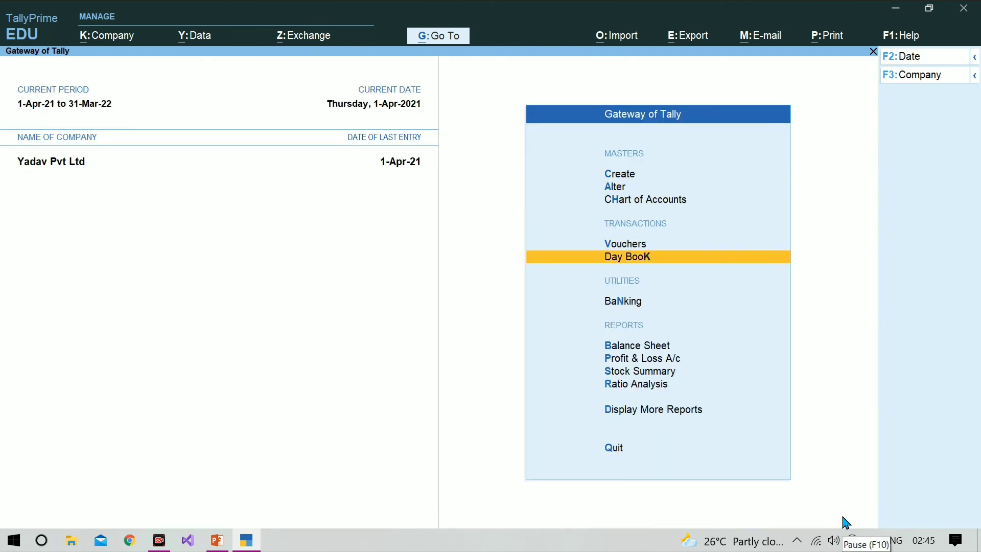
pyautogui.press('Down')
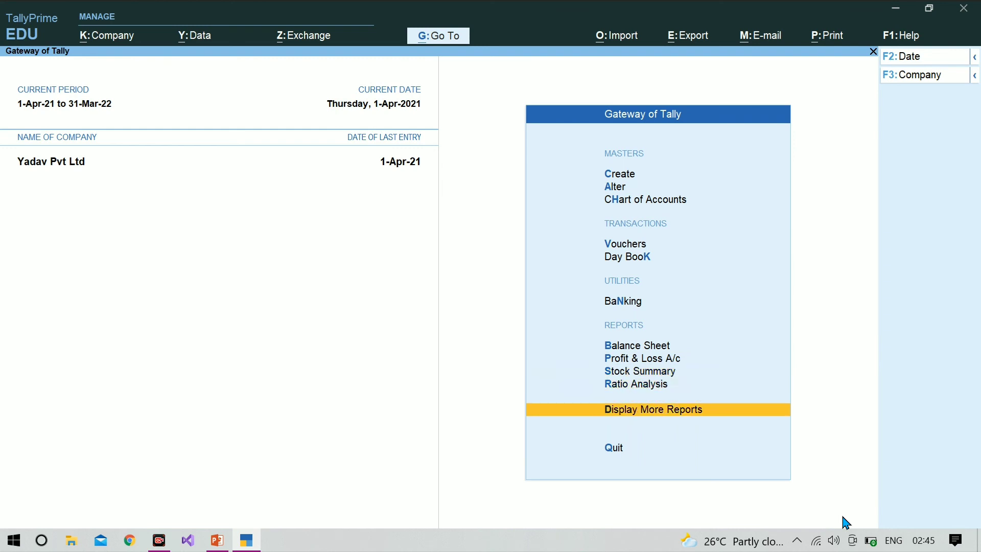
pyautogui.press('Return')
pyautogui.press('Down')
pyautogui.press('Down')
pyautogui.press('Down')
pyautogui.press('Down')
pyautogui.press('Down')
pyautogui.press('Down')
pyautogui.press('Down')
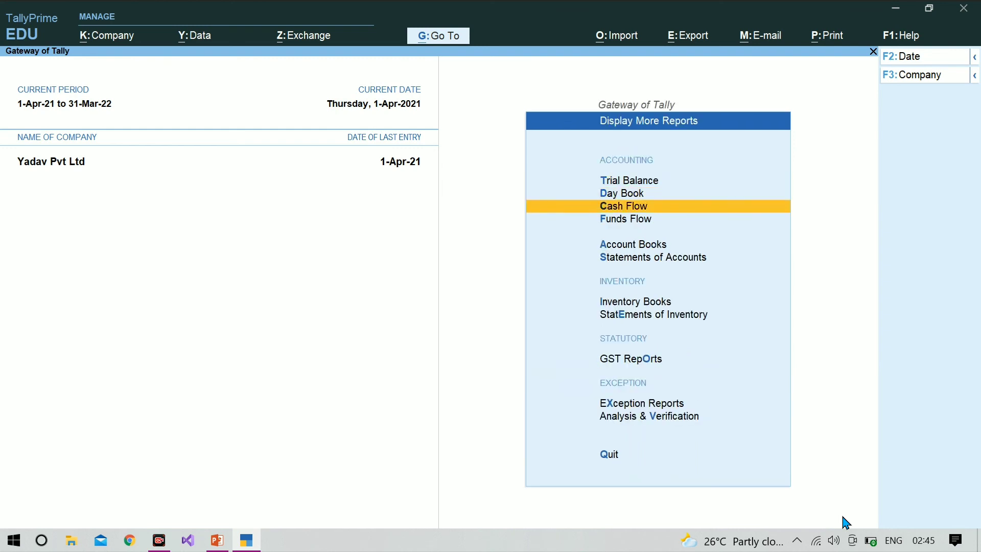
pyautogui.press('Return')
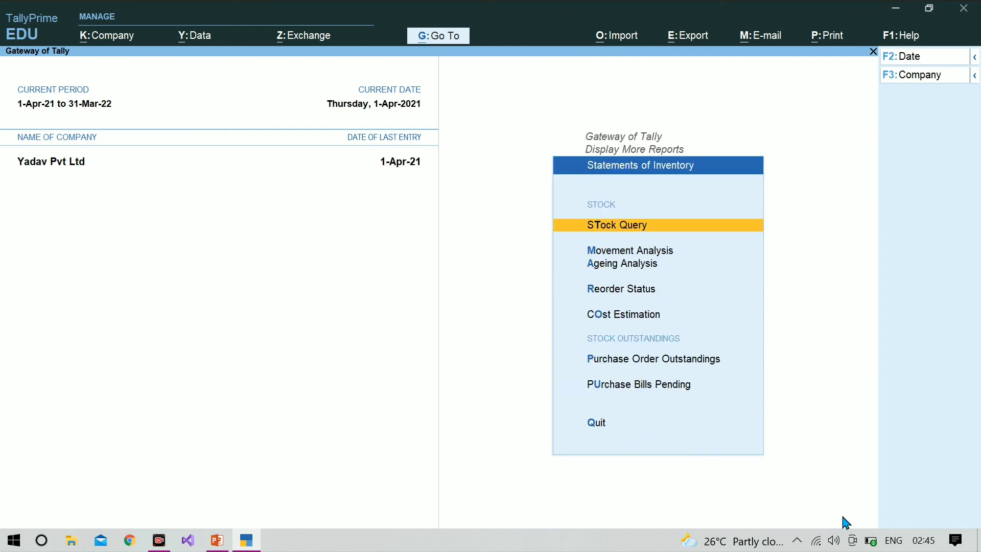
pyautogui.press('Down')
pyautogui.press('Down')
pyautogui.press('Down')
pyautogui.press('Down')
pyautogui.press('Down')
pyautogui.press('Down')
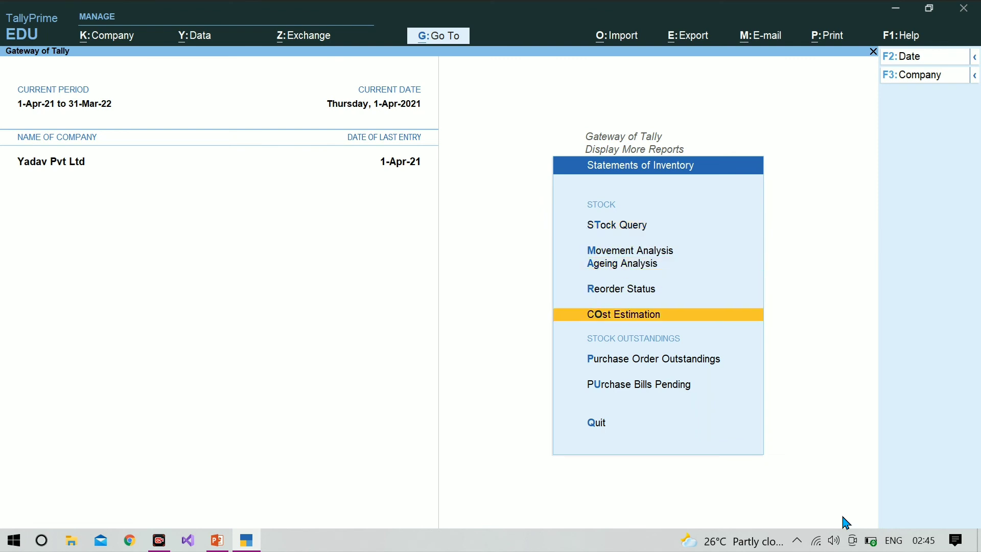
pyautogui.press('Up')
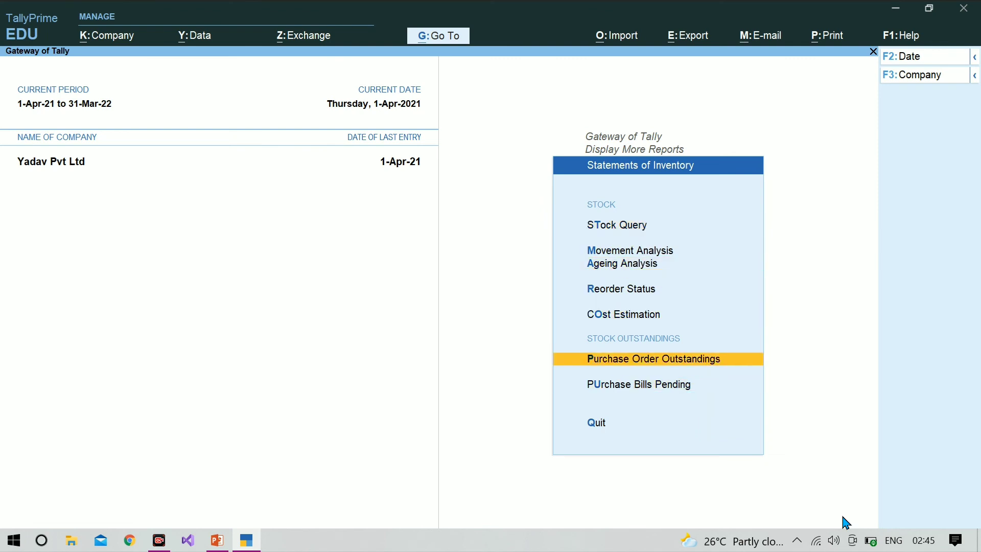
pyautogui.press('Return')
pyautogui.press('Down')
pyautogui.press('Down')
pyautogui.press('Down')
pyautogui.press('Down')
pyautogui.press('Down')
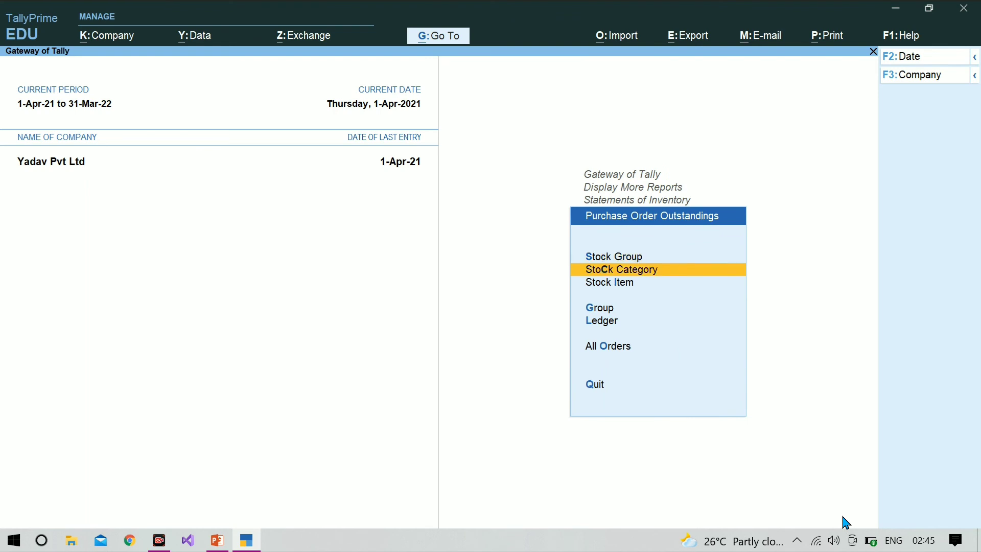
pyautogui.press('Return')
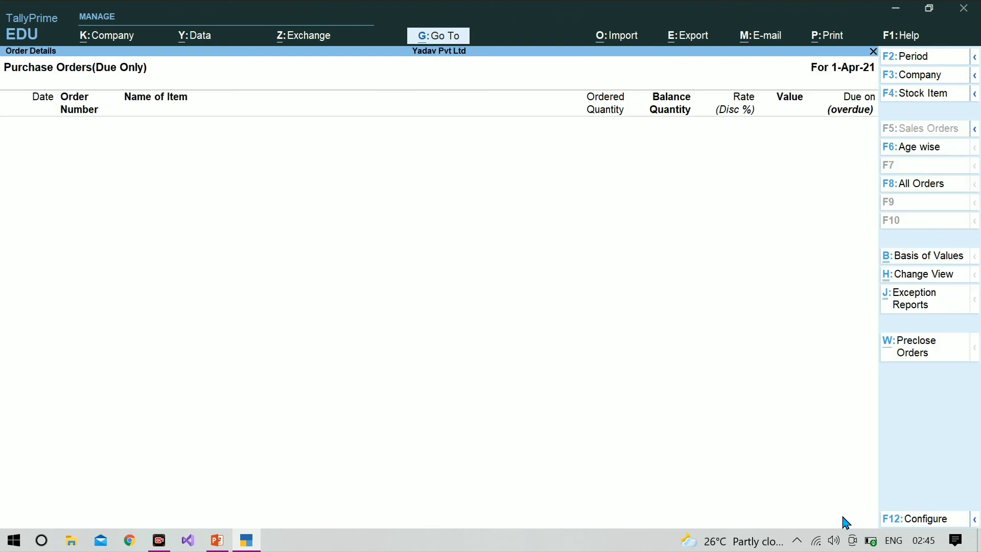
pyautogui.press('F8')
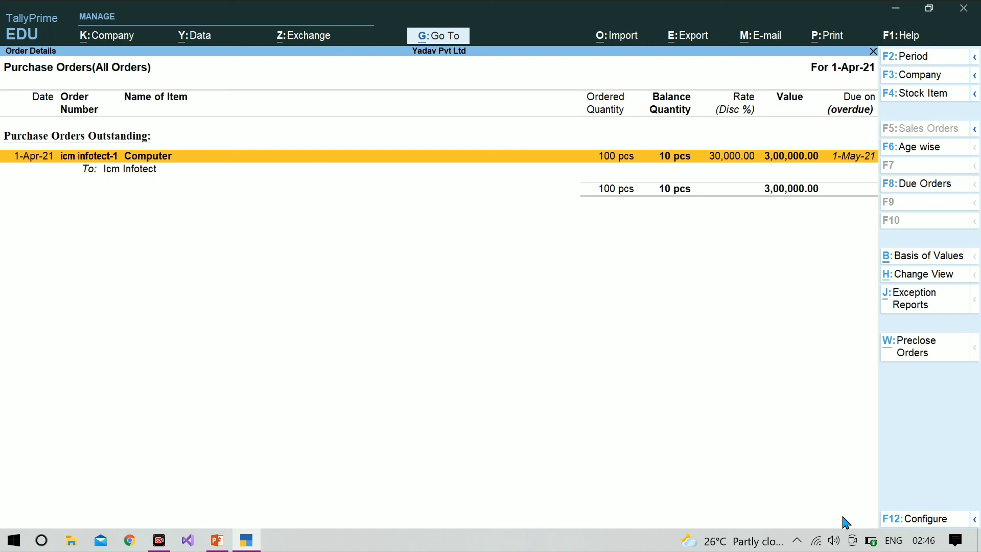
# Pre-close the remaining 10 pcs of the Computer order with the reason 'goods defective'.
pyautogui.hotkey('alt', 'w')
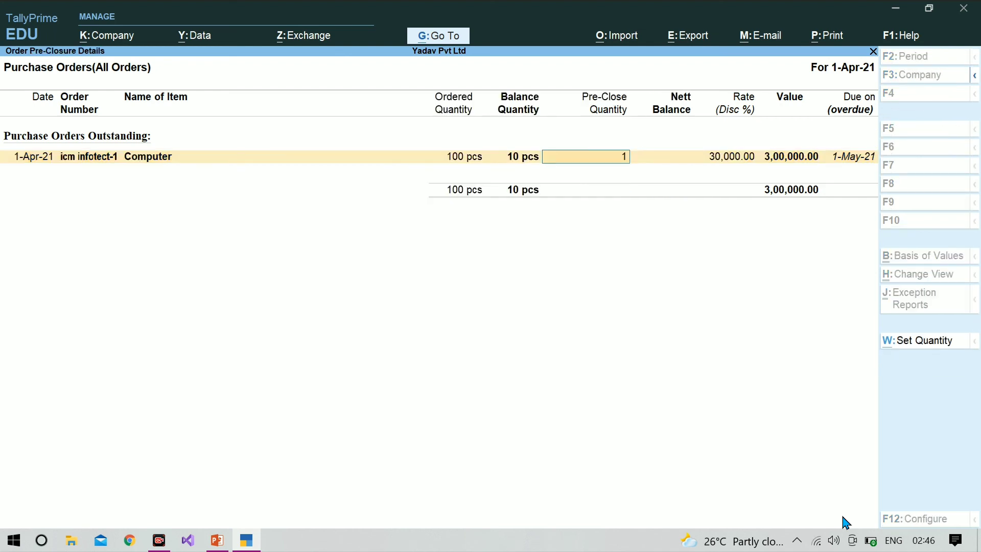
pyautogui.write('10')
pyautogui.press('Return')
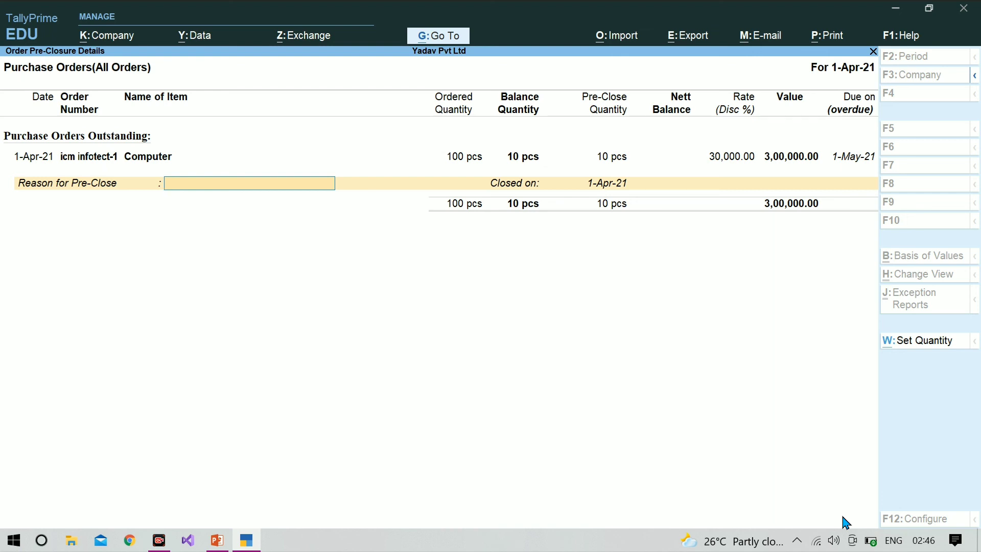
pyautogui.write('de')
pyautogui.write('f')
pyautogui.write('ec')
pyautogui.write('tive')
pyautogui.write('g')
pyautogui.write('oodsa')
pyautogui.press('BackSpace')
pyautogui.press('BackSpace')
pyautogui.press('Return')
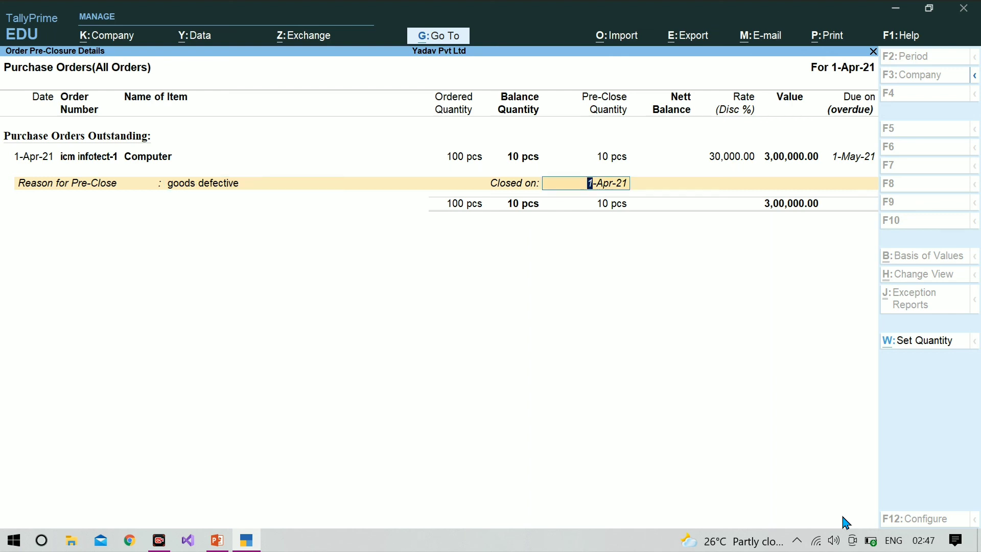
pyautogui.press('Return')
pyautogui.press('Return')
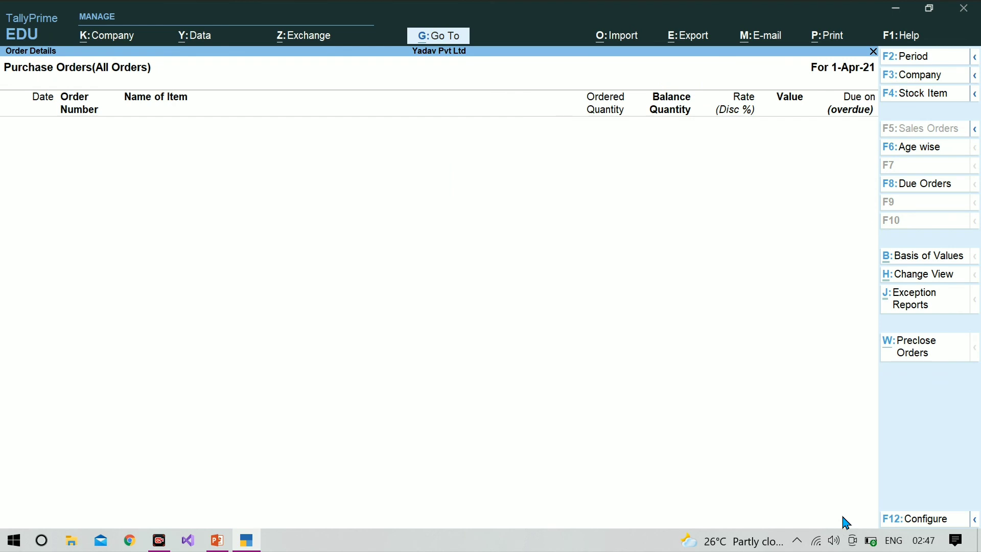
# Back out of the purchase order report to Gateway of Tally without quitting.
pyautogui.press('Escape')
pyautogui.press('Escape')
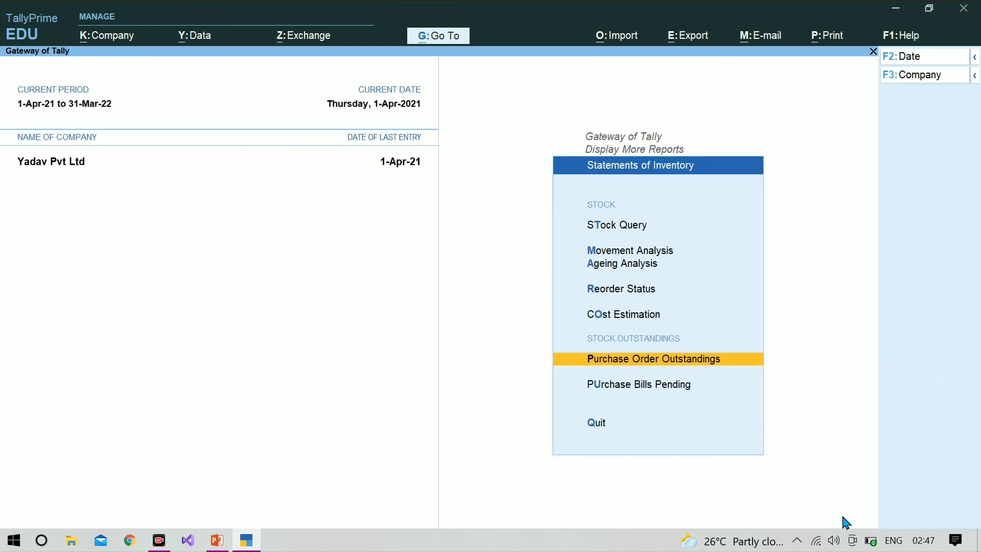
pyautogui.press('Escape')
pyautogui.press('Escape')
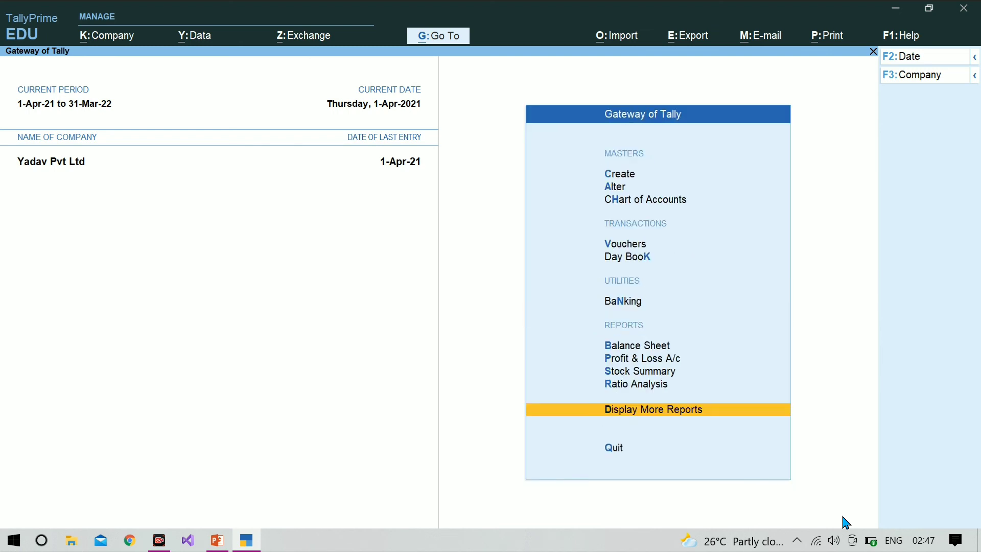
pyautogui.press('Escape')
pyautogui.press('Escape')
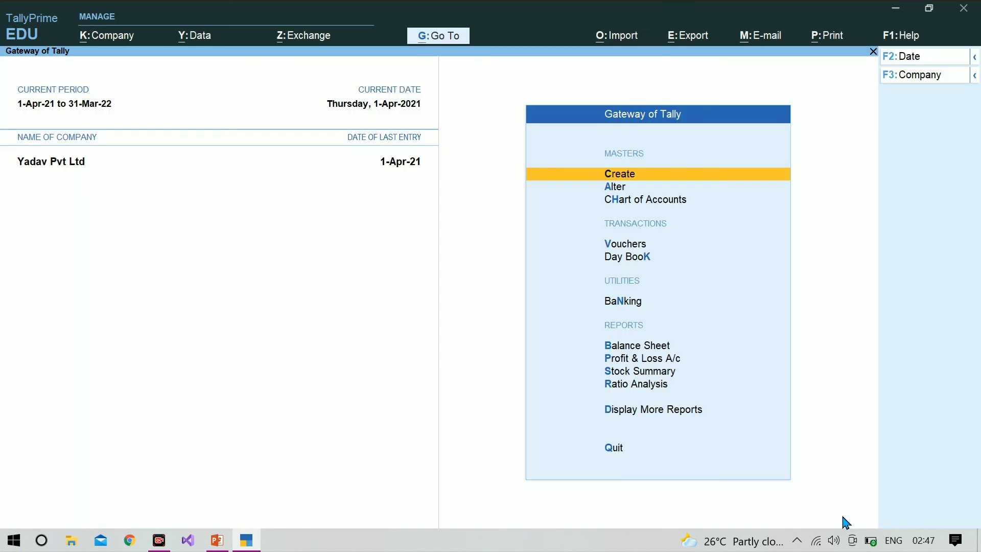